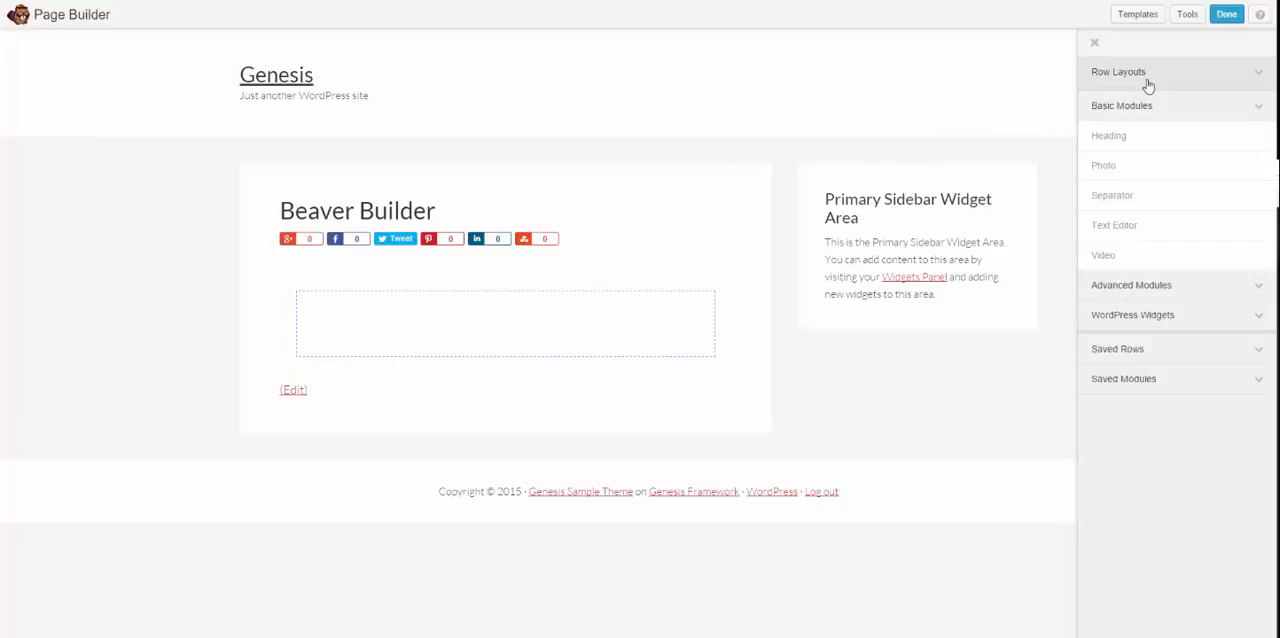
# Step: Exit the page builder on the Beaver Builder page and discard the unpublished changes
pyautogui.click(1094, 43)
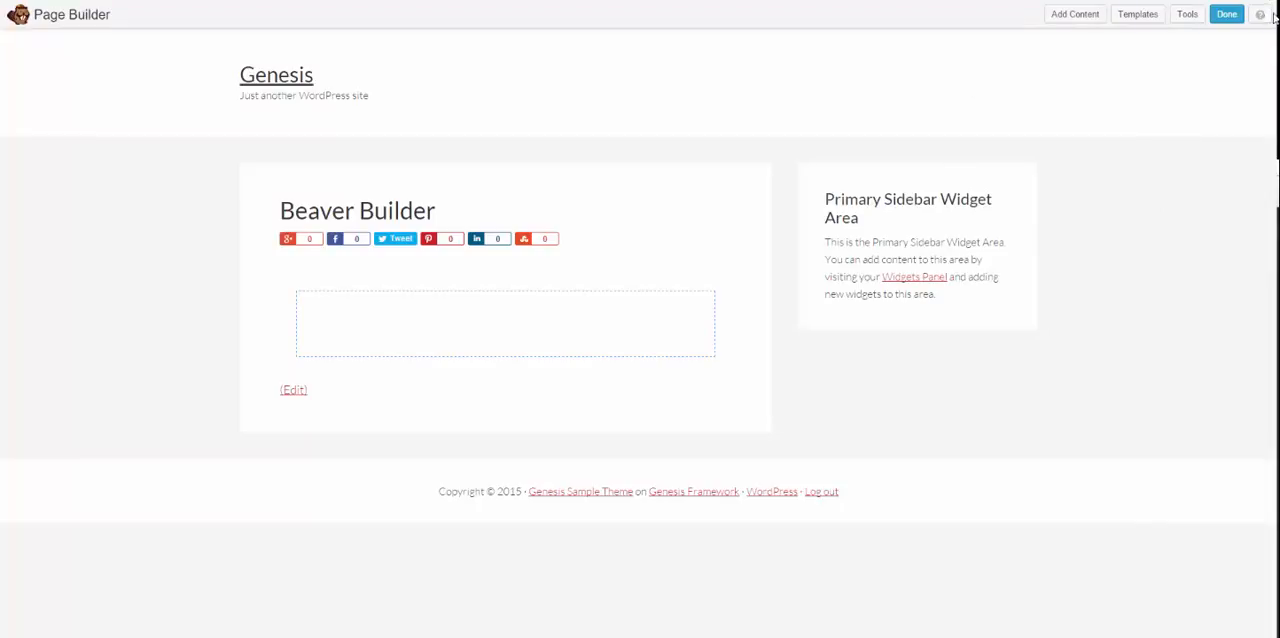
pyautogui.click(1227, 14)
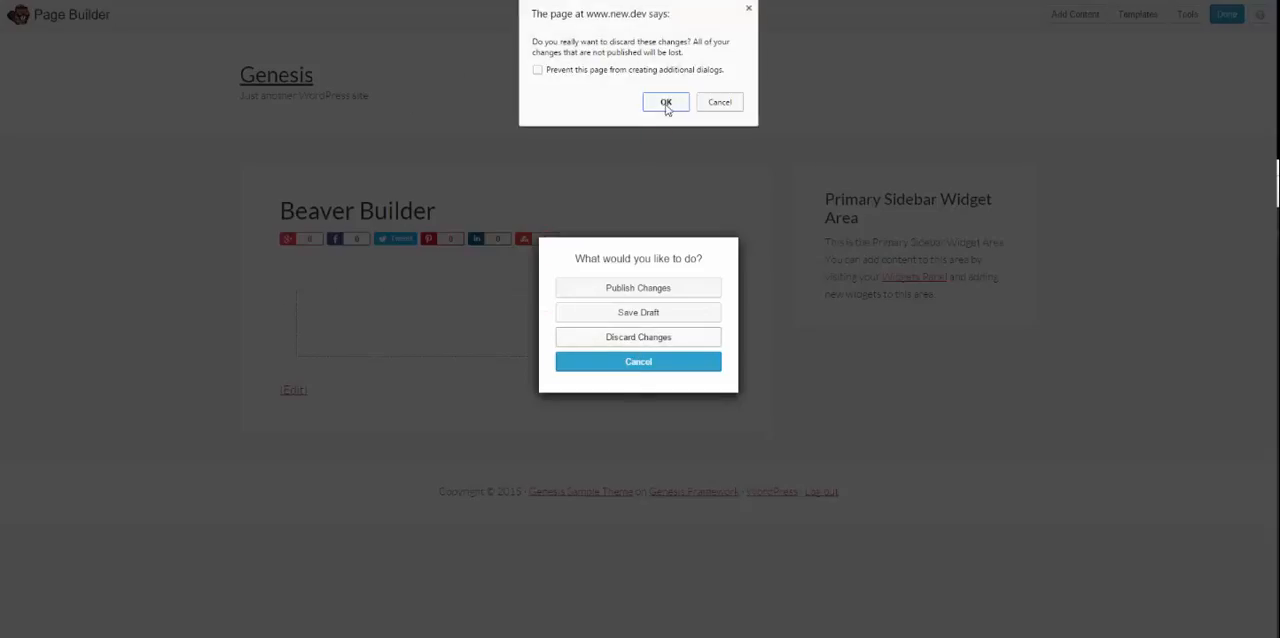
pyautogui.click(666, 104)
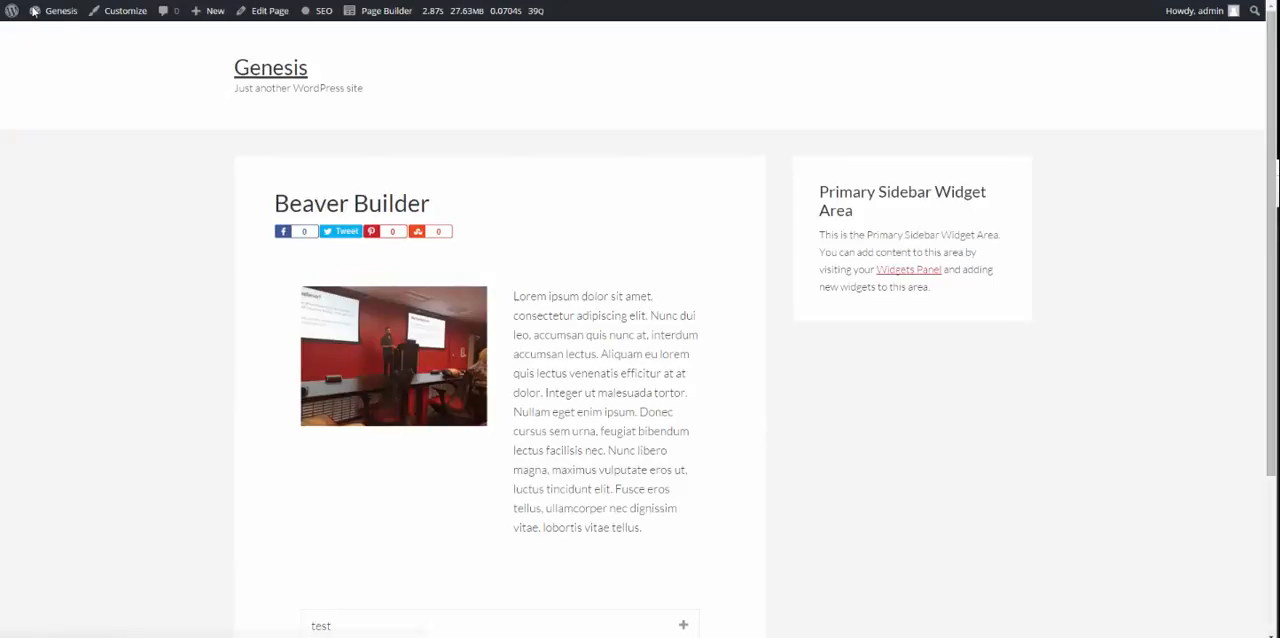
# Step: Go to the site's dashboard and find Beaver Builder Plugin (Standard Version) among the installed plugins
pyautogui.moveTo(65, 17)
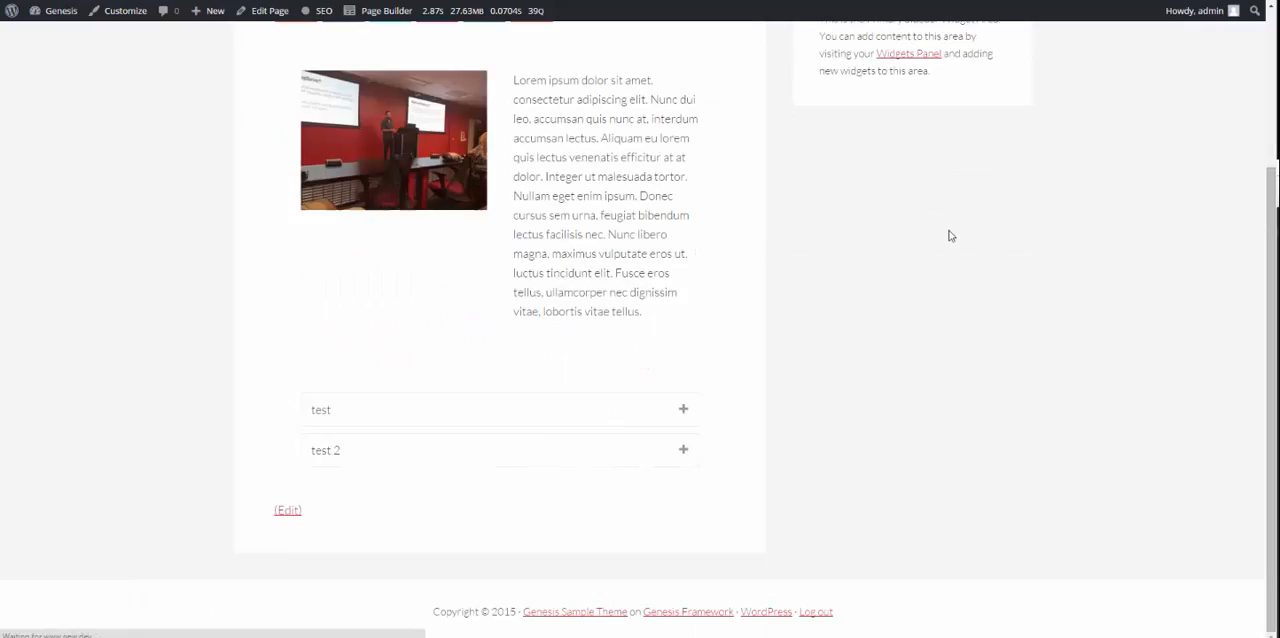
pyautogui.scroll(-2, 949, 234)
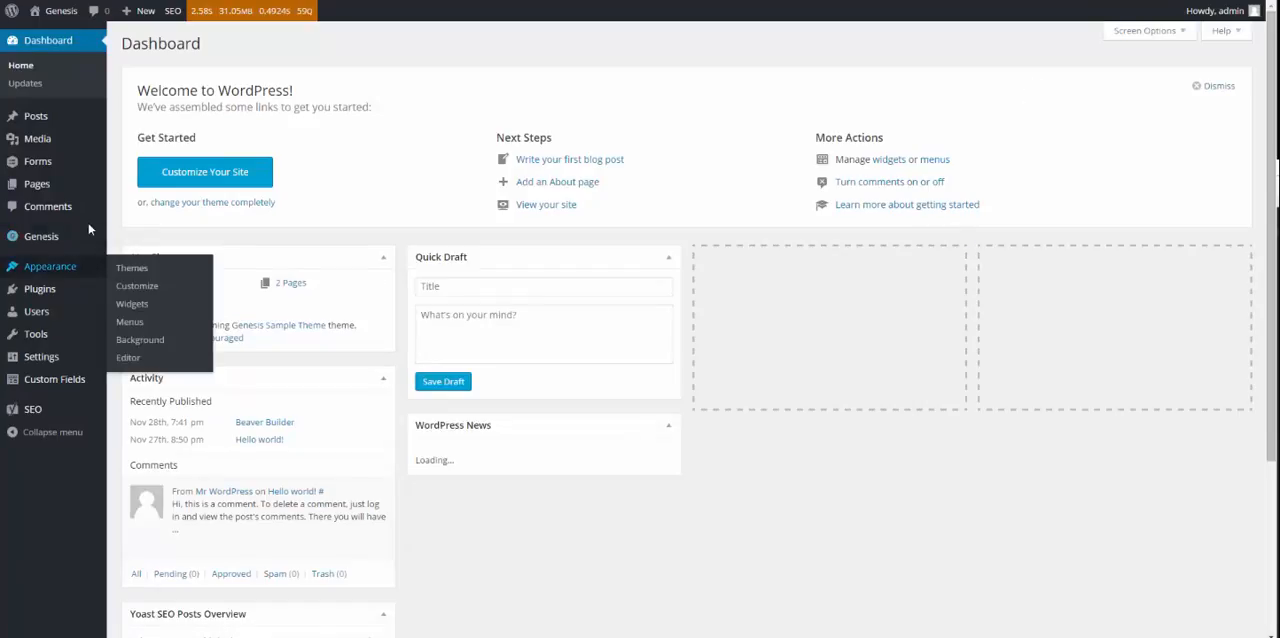
pyautogui.moveTo(58, 343)
pyautogui.moveTo(58, 292)
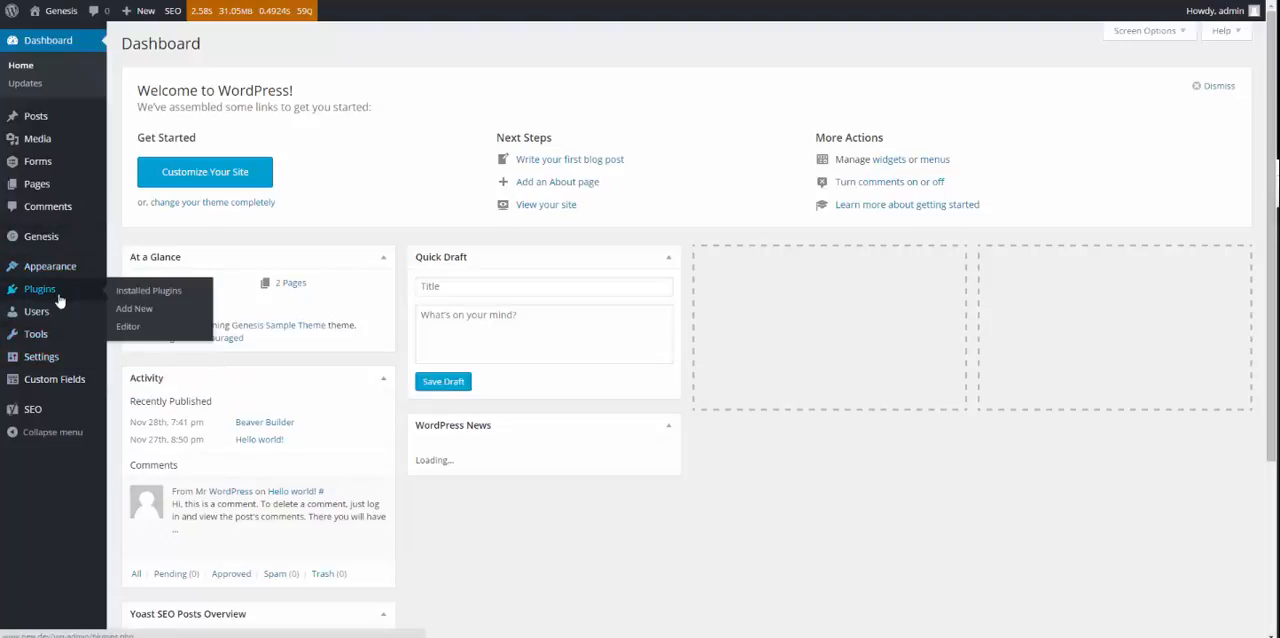
pyautogui.click(125, 300)
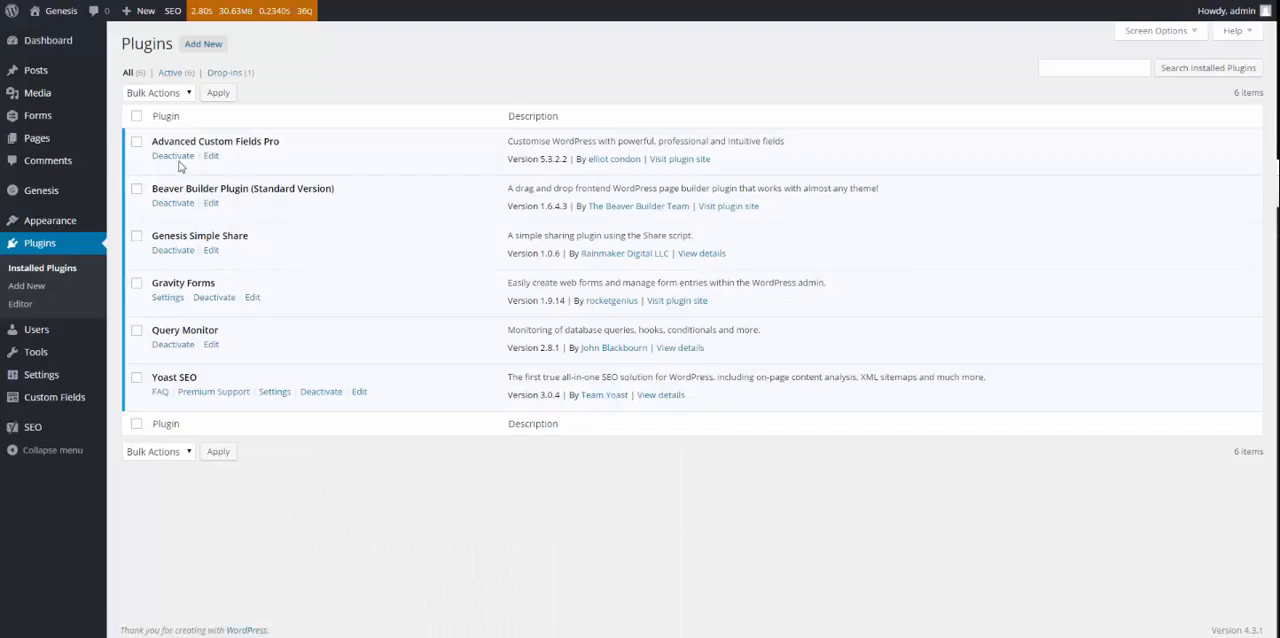
pyautogui.moveTo(50, 115)
pyautogui.moveTo(266, 206); pyautogui.dragTo(161, 181)
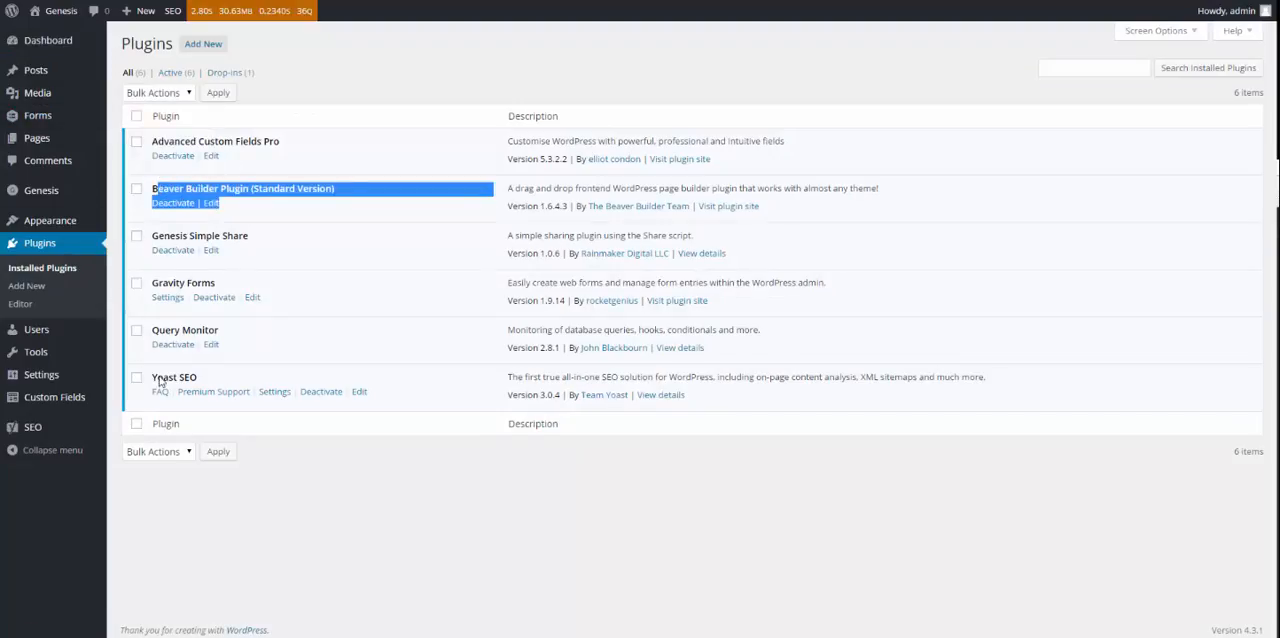
# Step: Open the Page Builder settings and check the license key field for updates and support
pyautogui.moveTo(65, 355)
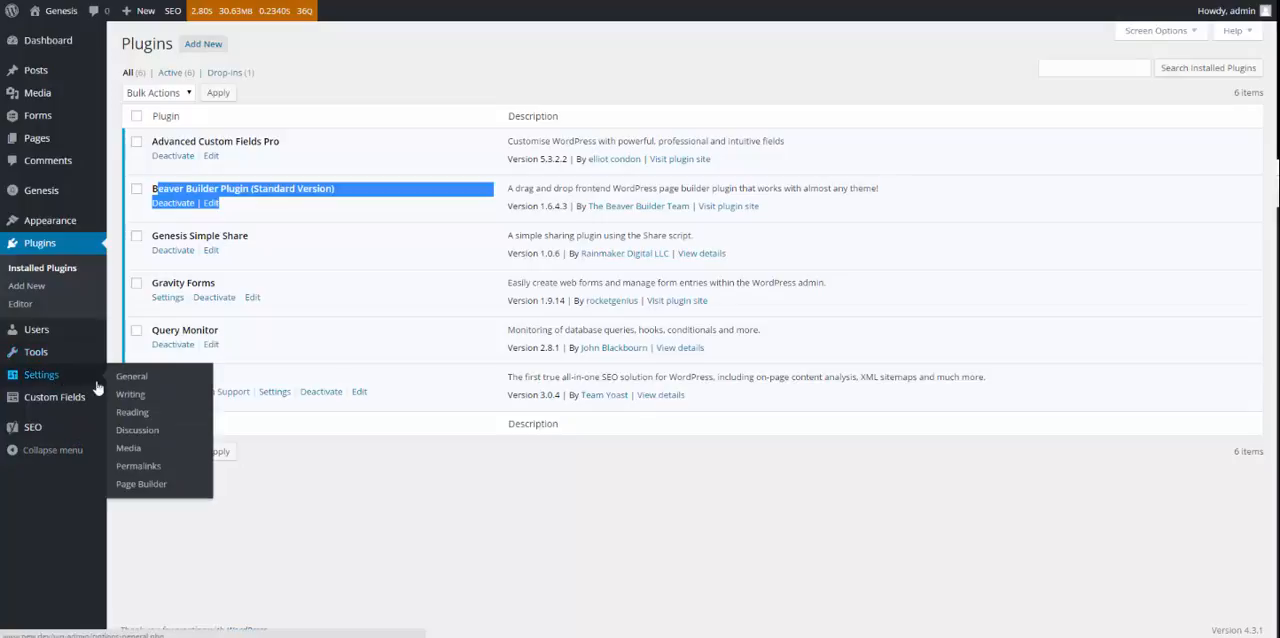
pyautogui.click(157, 488)
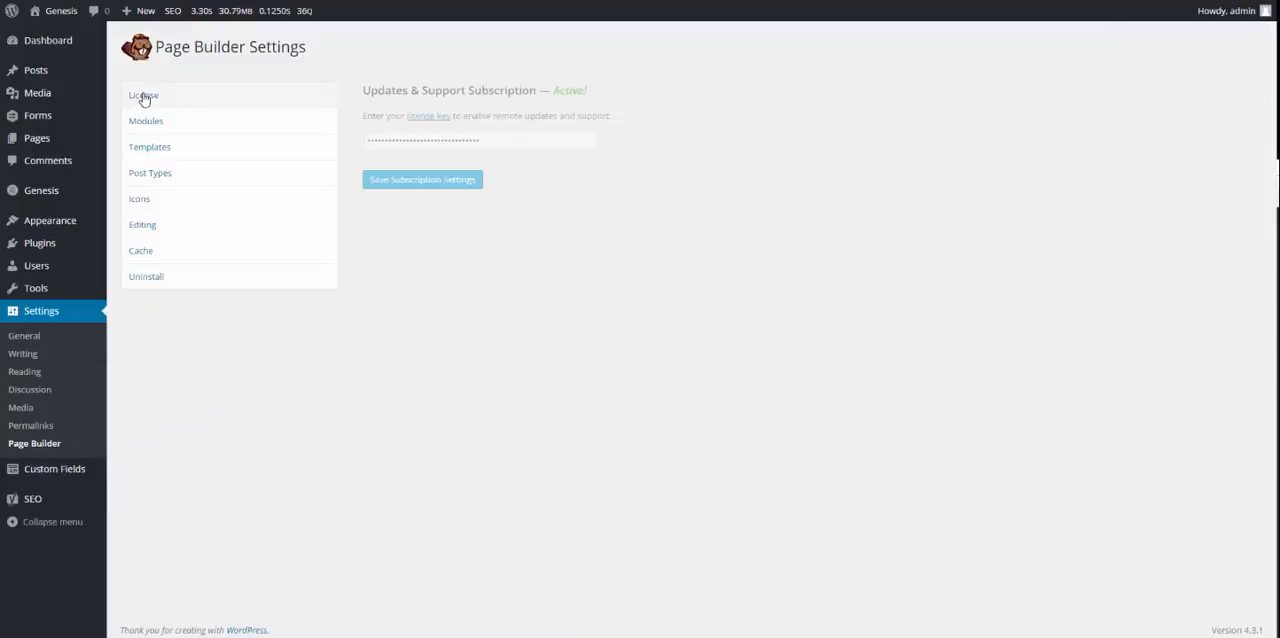
pyautogui.click(505, 141)
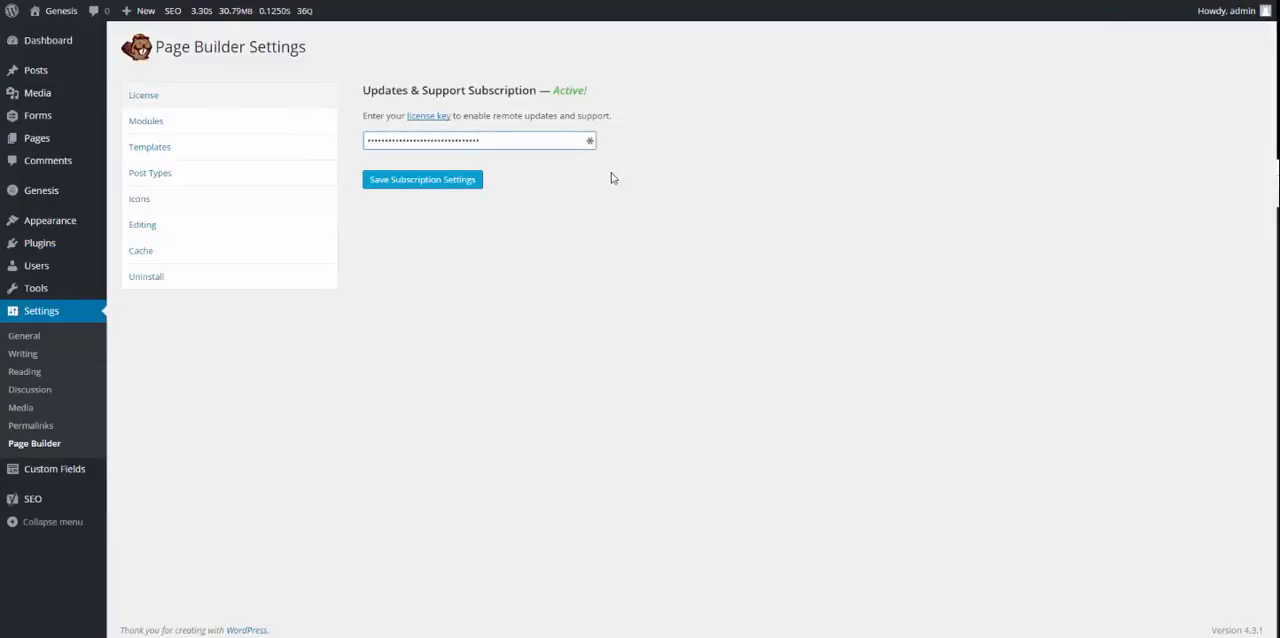
# Step: Examine the enabled basic modules, advanced modules and WordPress widgets in the Page Builder settings
pyautogui.click(164, 125)
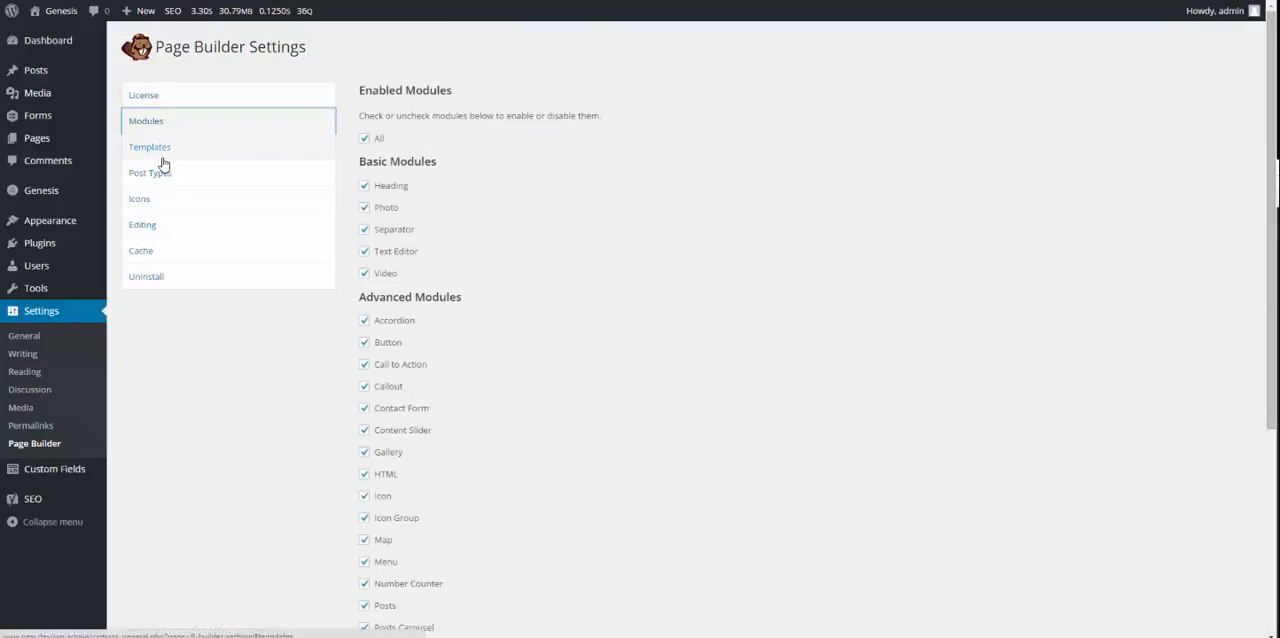
pyautogui.scroll(-3, 521, 206)
pyautogui.scroll(3, 408, 218)
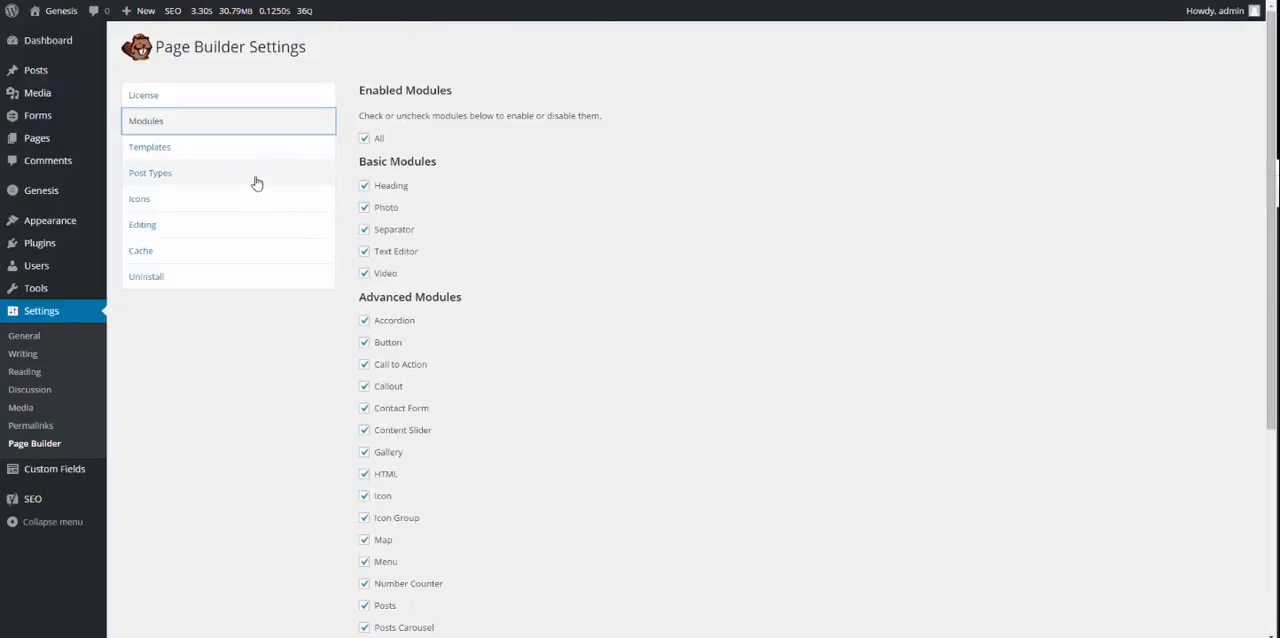
pyautogui.click(211, 156)
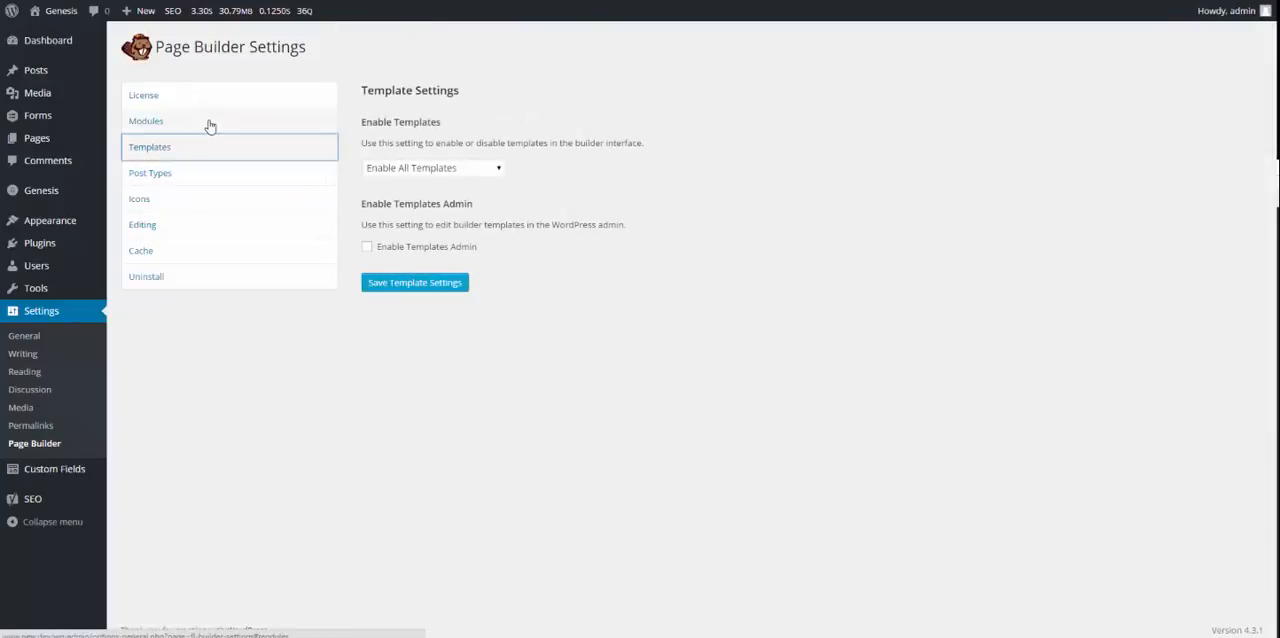
pyautogui.click(209, 124)
pyautogui.scroll(-3, 583, 146)
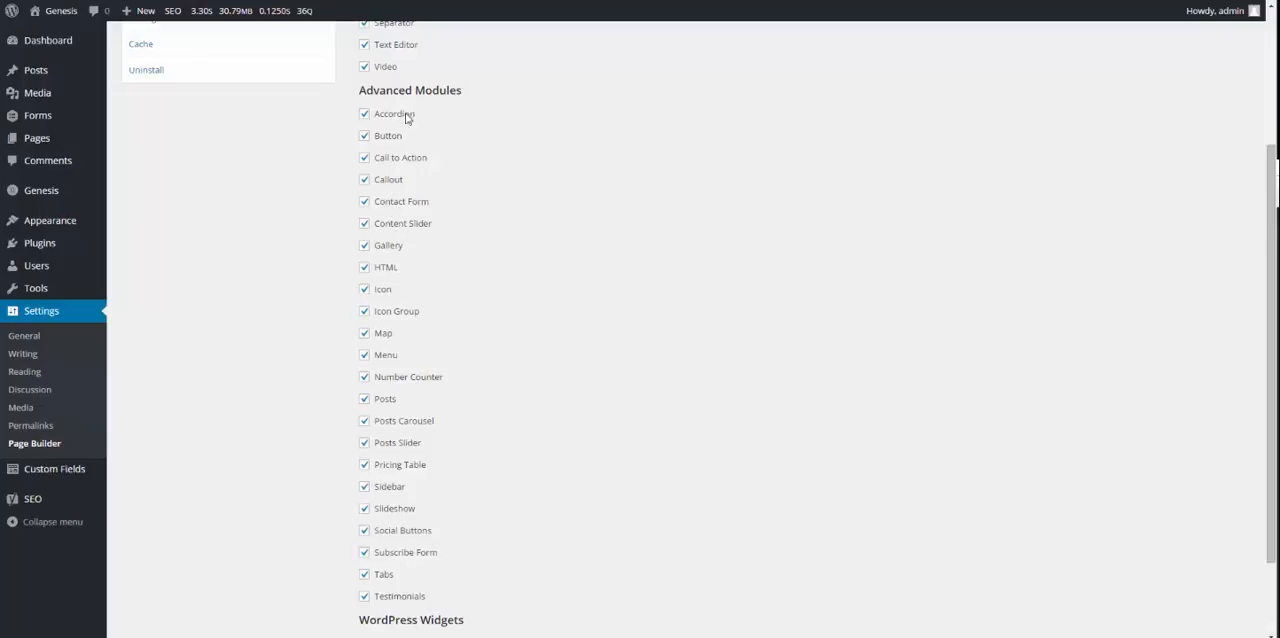
pyautogui.scroll(3, 462, 173)
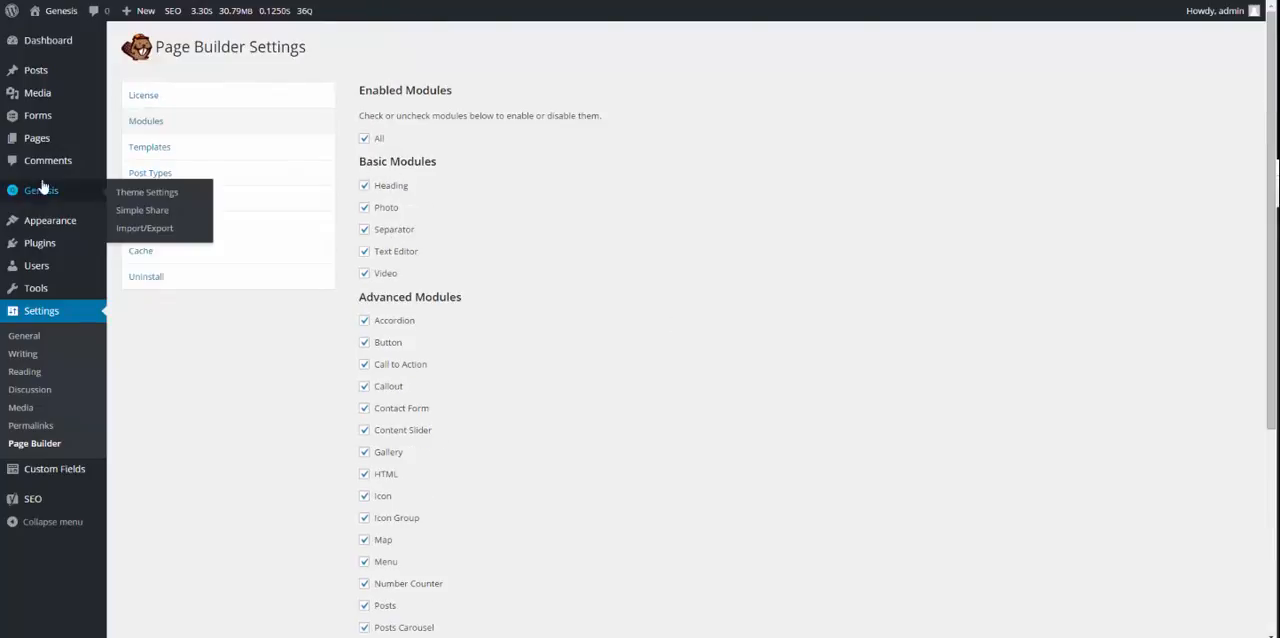
pyautogui.scroll(-2, 456, 251)
pyautogui.scroll(-3, 456, 251)
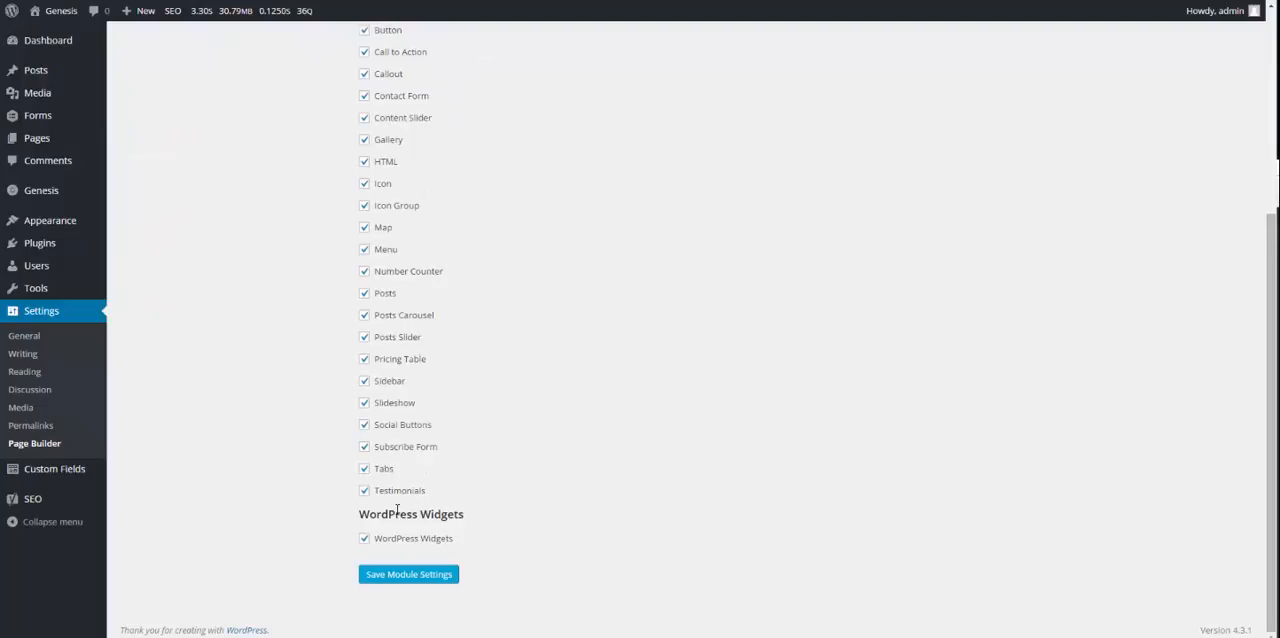
pyautogui.scroll(5, 401, 506)
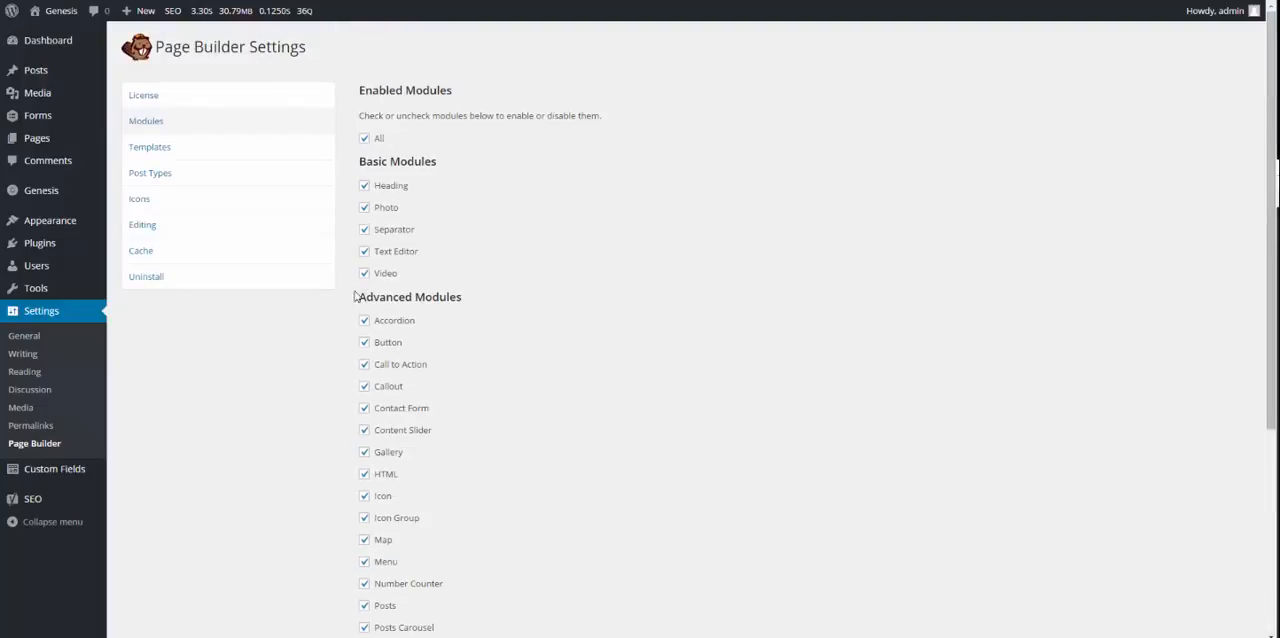
# Step: Review the template, post type, icon and editing settings of the Page Builder
pyautogui.click(165, 149)
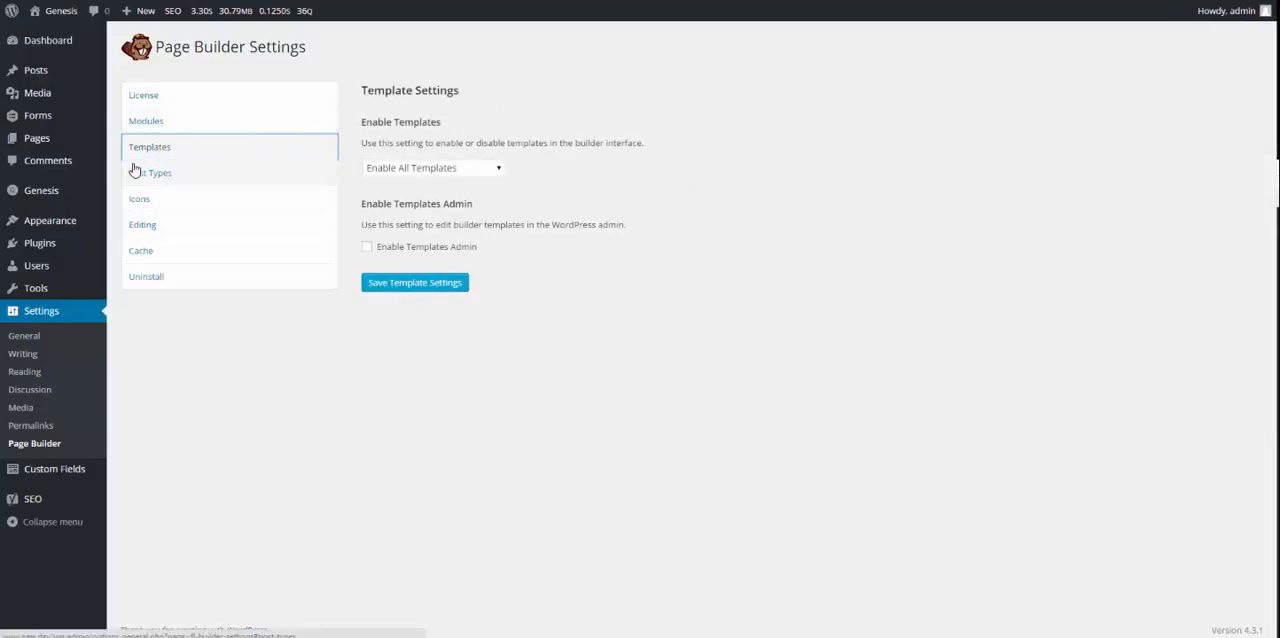
pyautogui.click(240, 175)
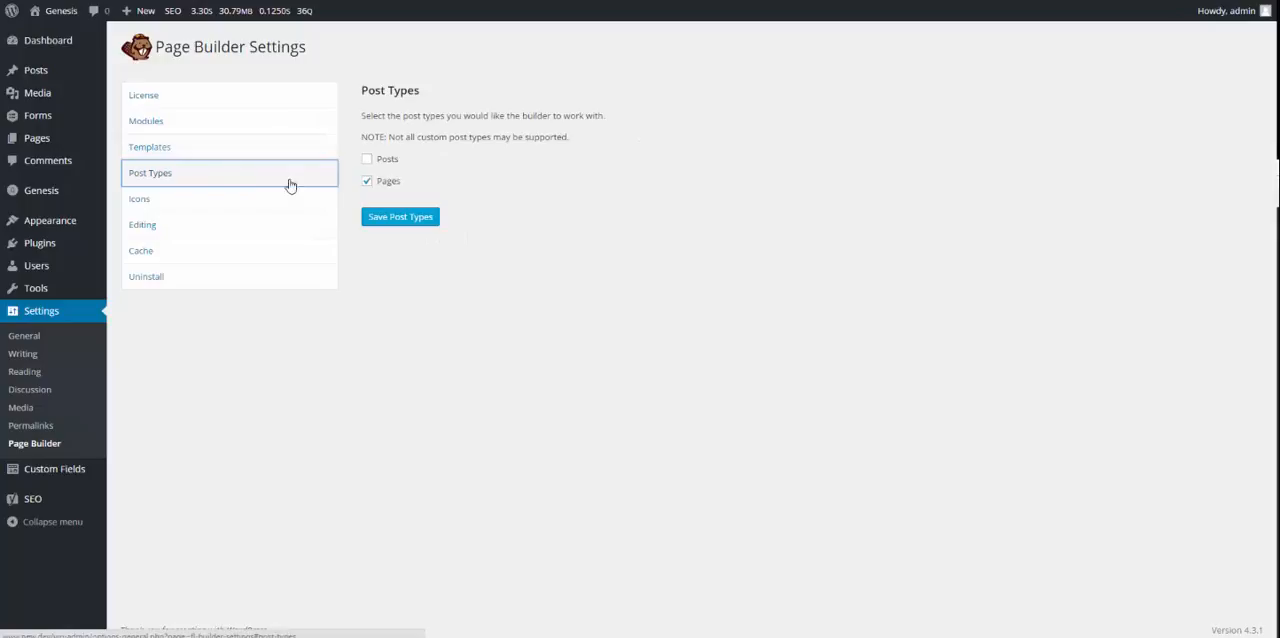
pyautogui.moveTo(359, 91); pyautogui.dragTo(401, 91)
pyautogui.moveTo(497, 119); pyautogui.dragTo(656, 192)
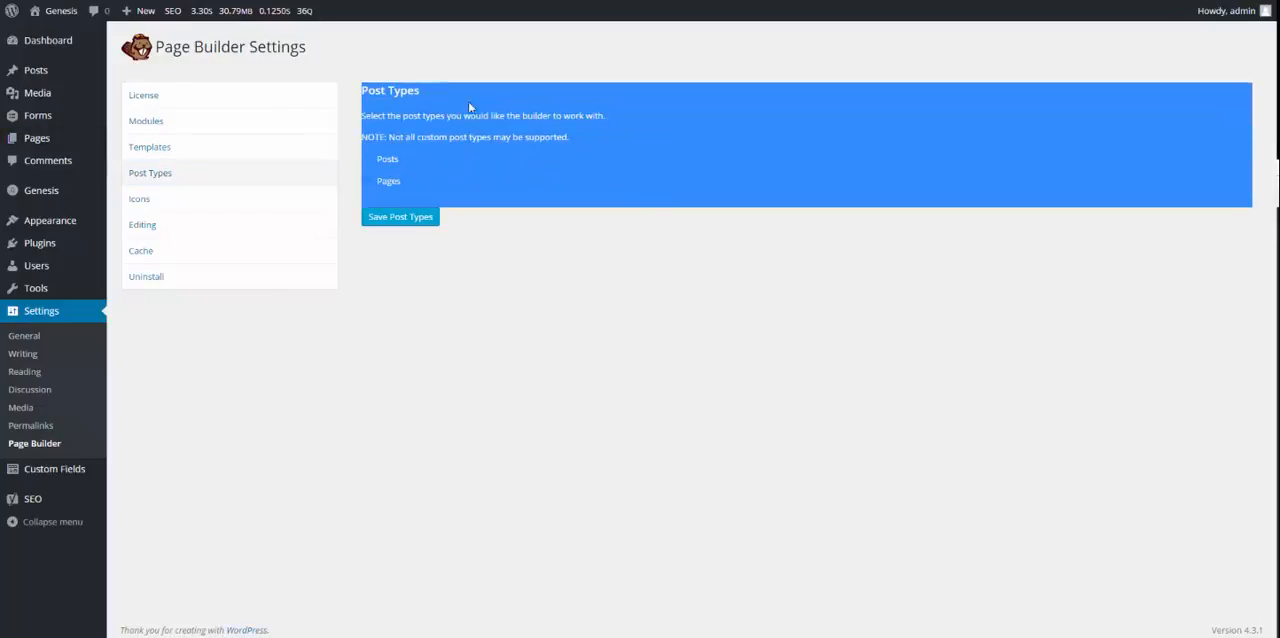
pyautogui.click(556, 232)
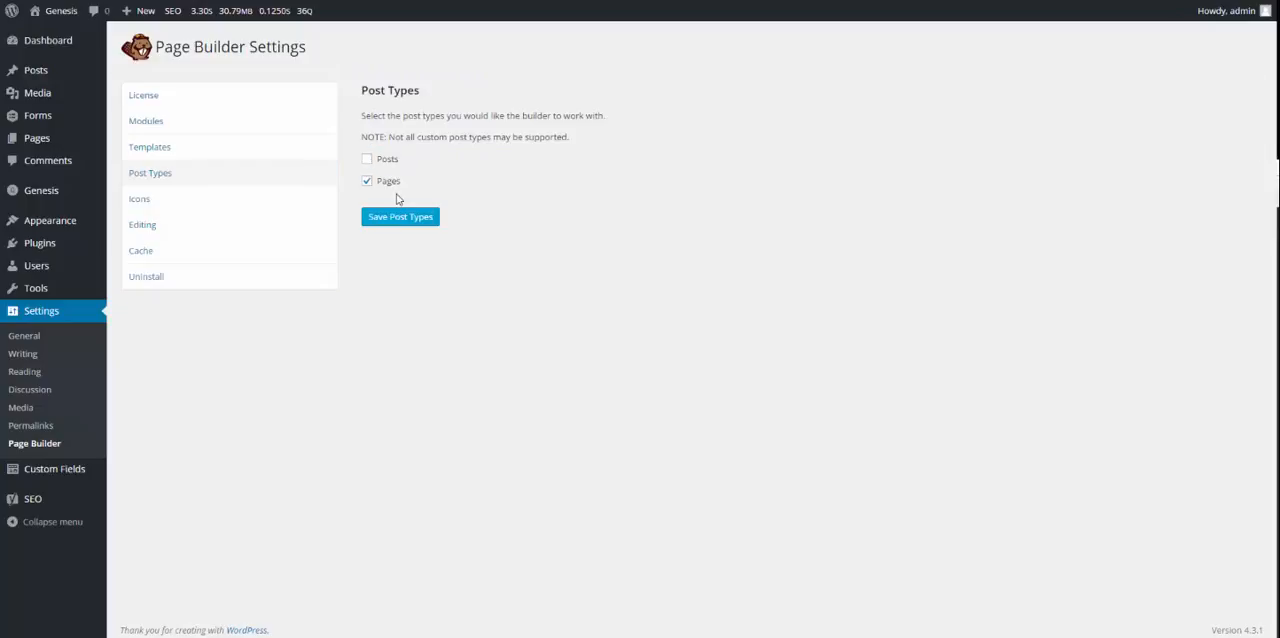
pyautogui.click(194, 200)
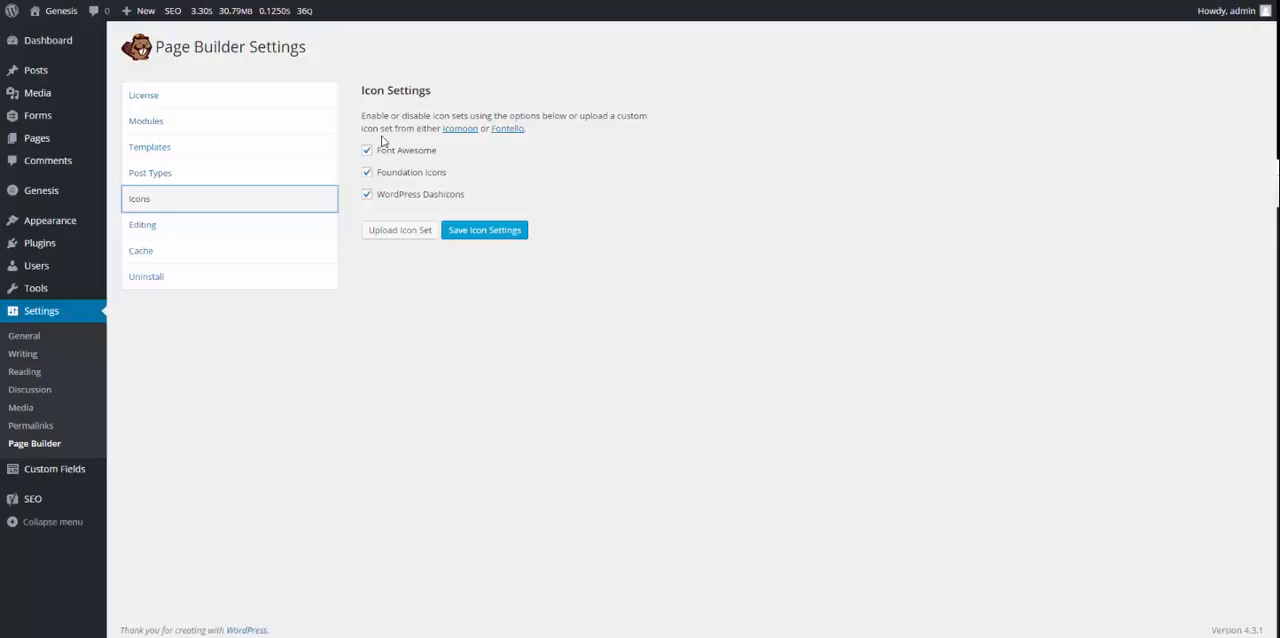
pyautogui.click(155, 236)
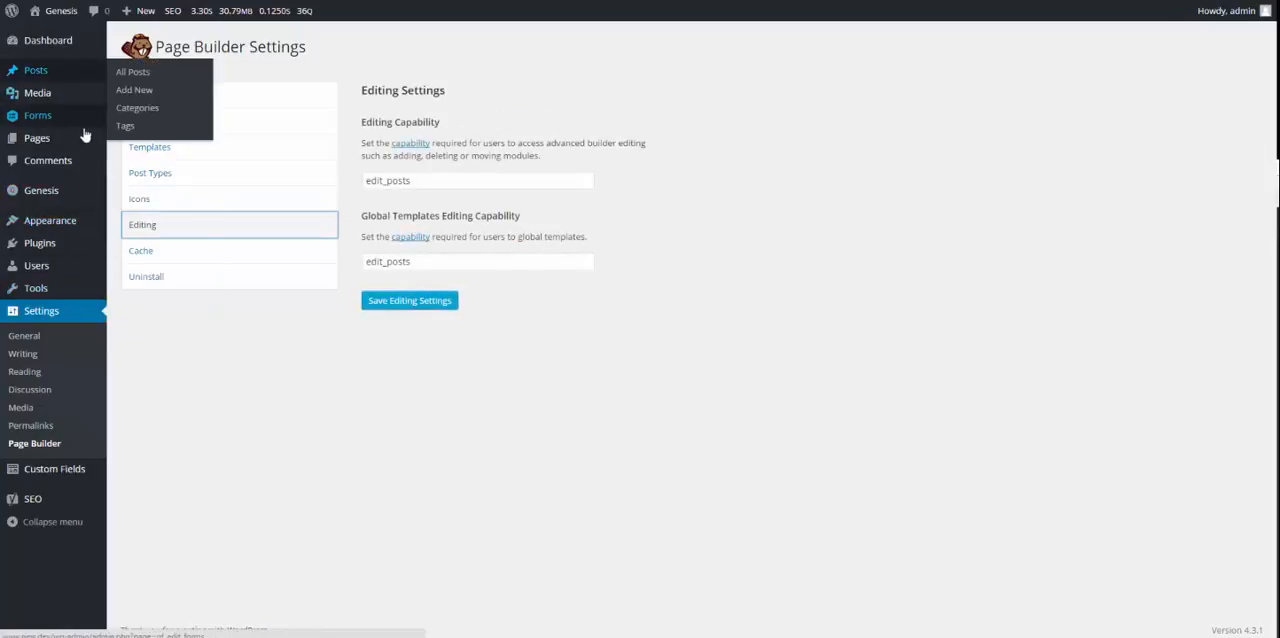
# Step: Create a new page titled "Beaver Builder Test Page"
pyautogui.moveTo(60, 138)
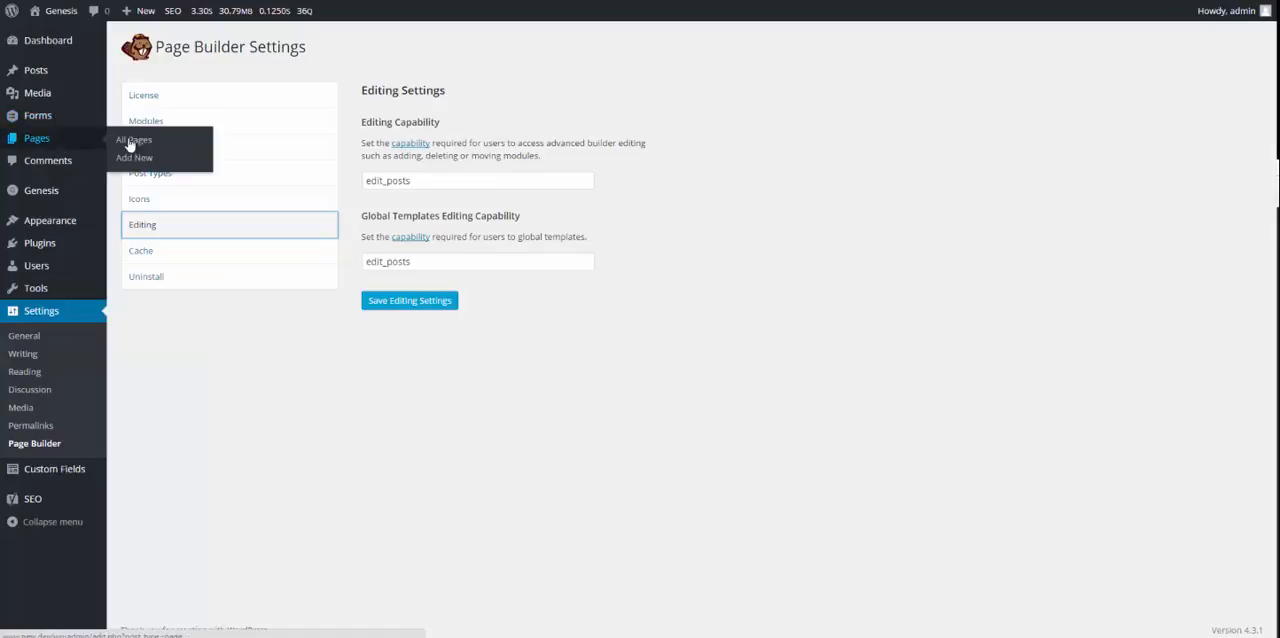
pyautogui.click(147, 163)
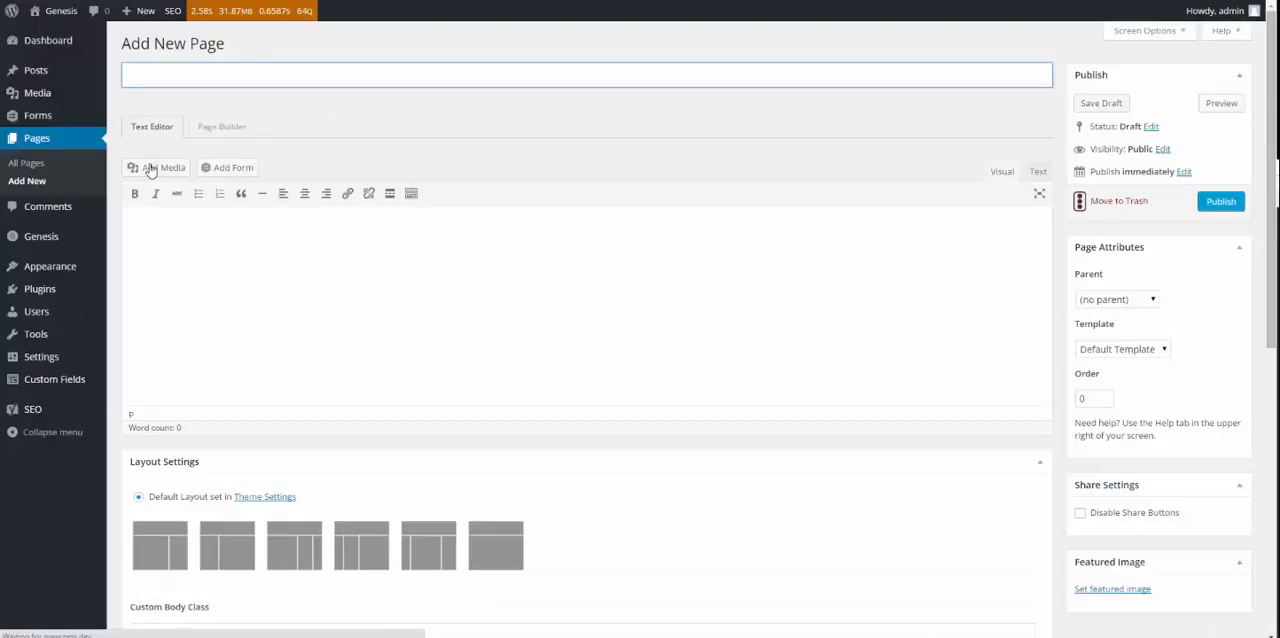
pyautogui.write('W')
pyautogui.press('BackSpace')
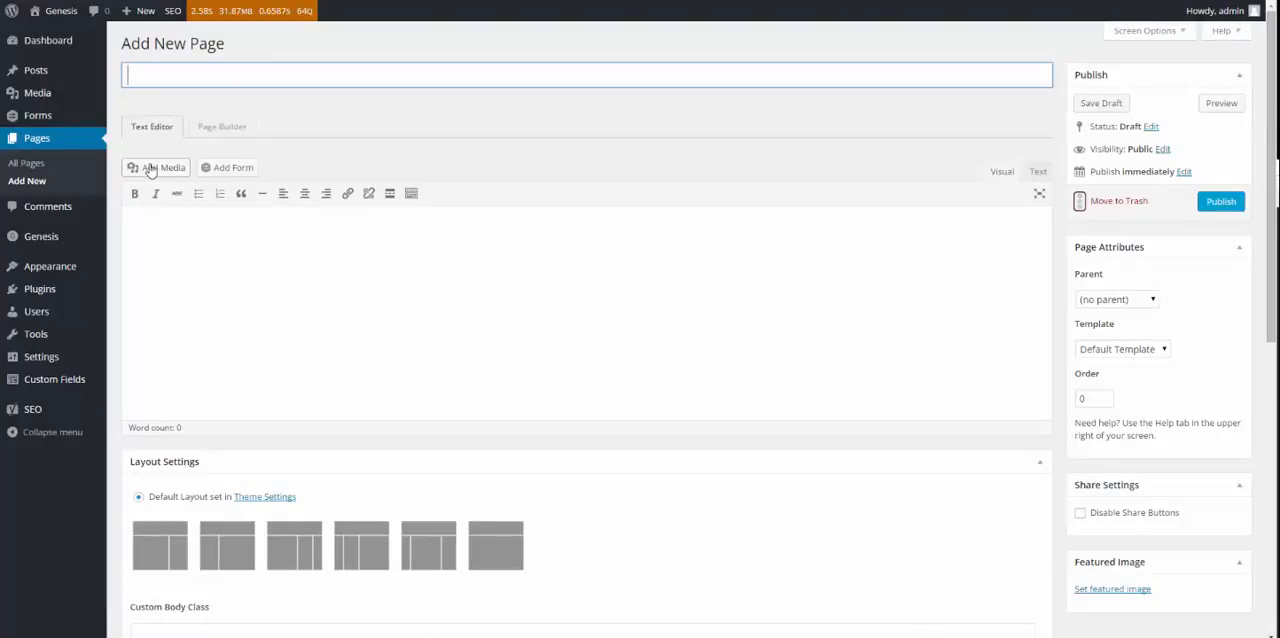
pyautogui.write('Beaver Builder Test Page')
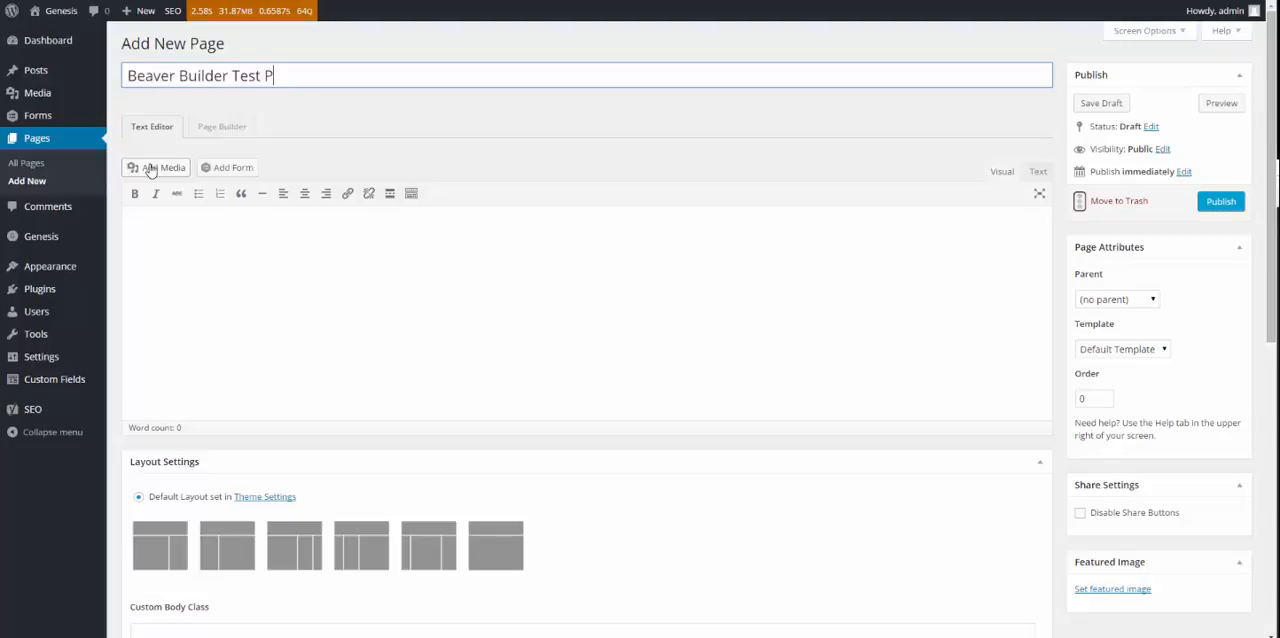
pyautogui.click(161, 301)
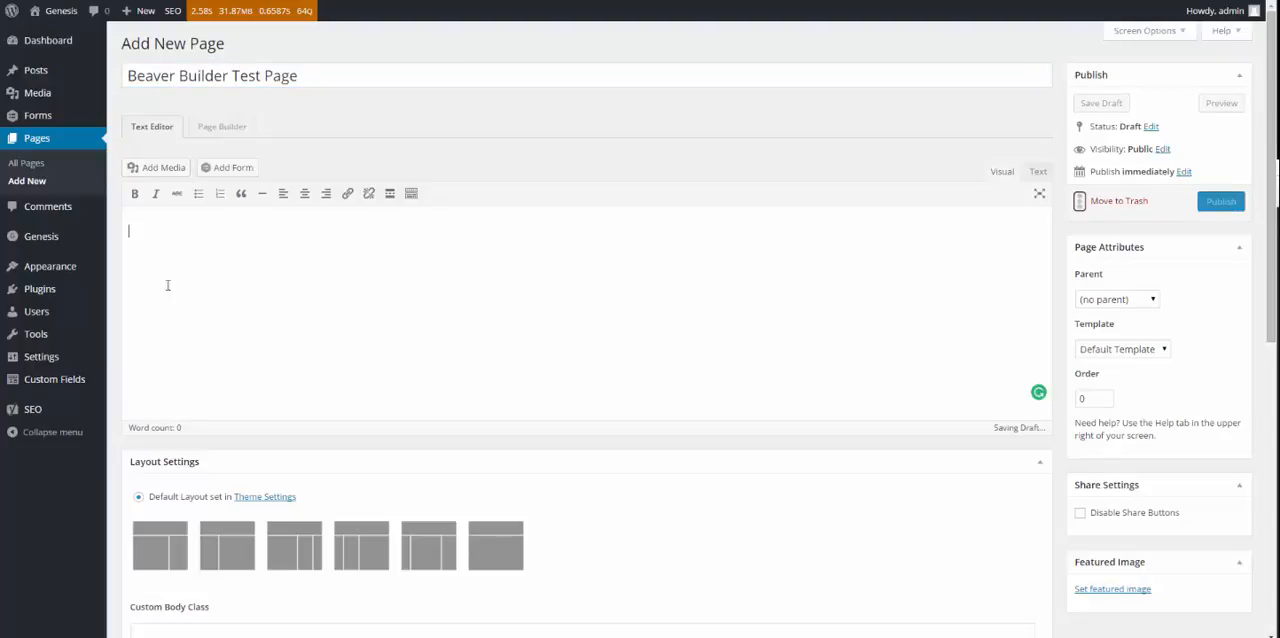
# Step: Look over the new page's edit screen and open the page in the Page Builder
pyautogui.scroll(-8, 803, 283)
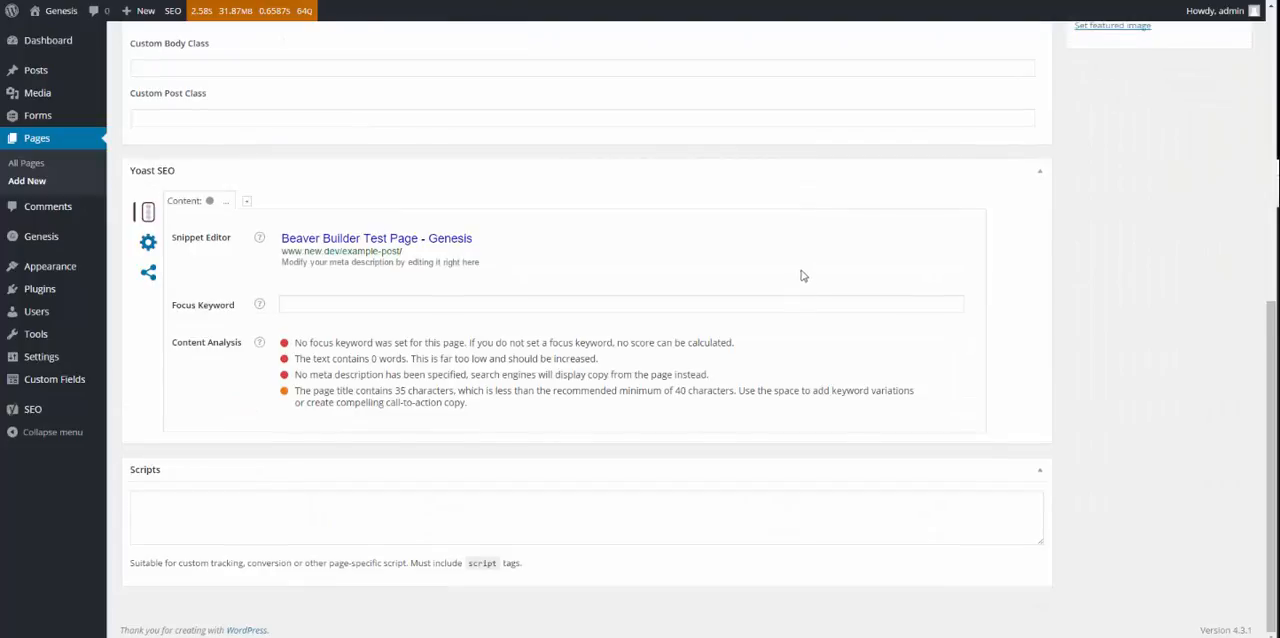
pyautogui.scroll(8, 803, 275)
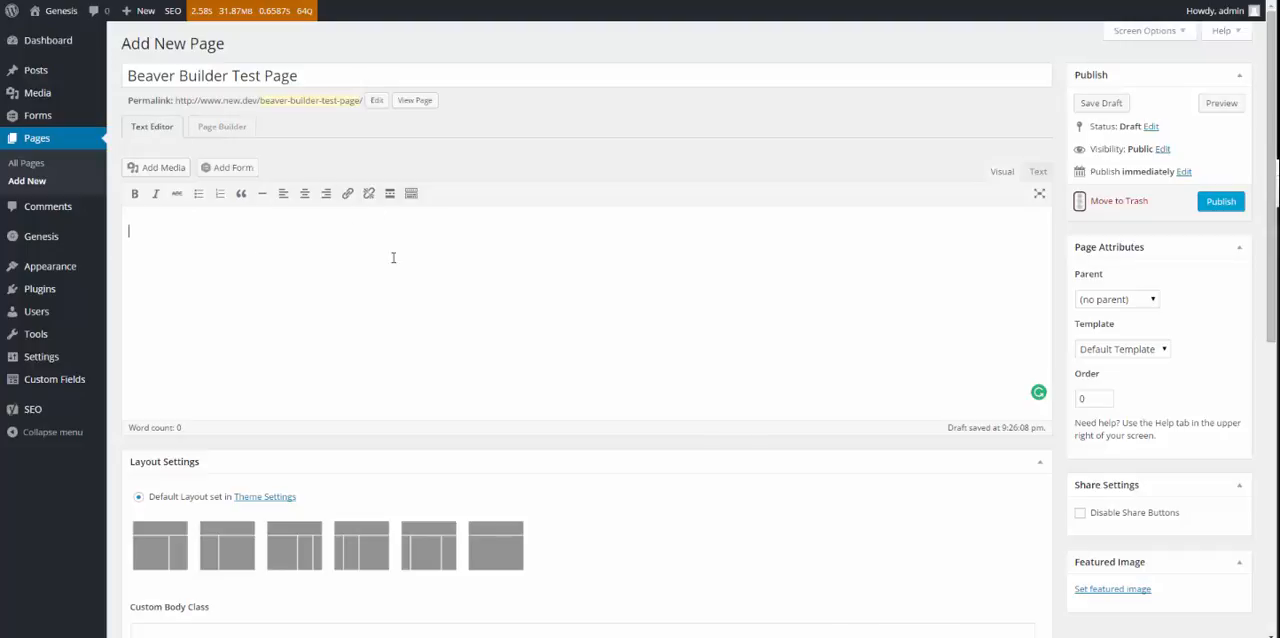
pyautogui.click(220, 137)
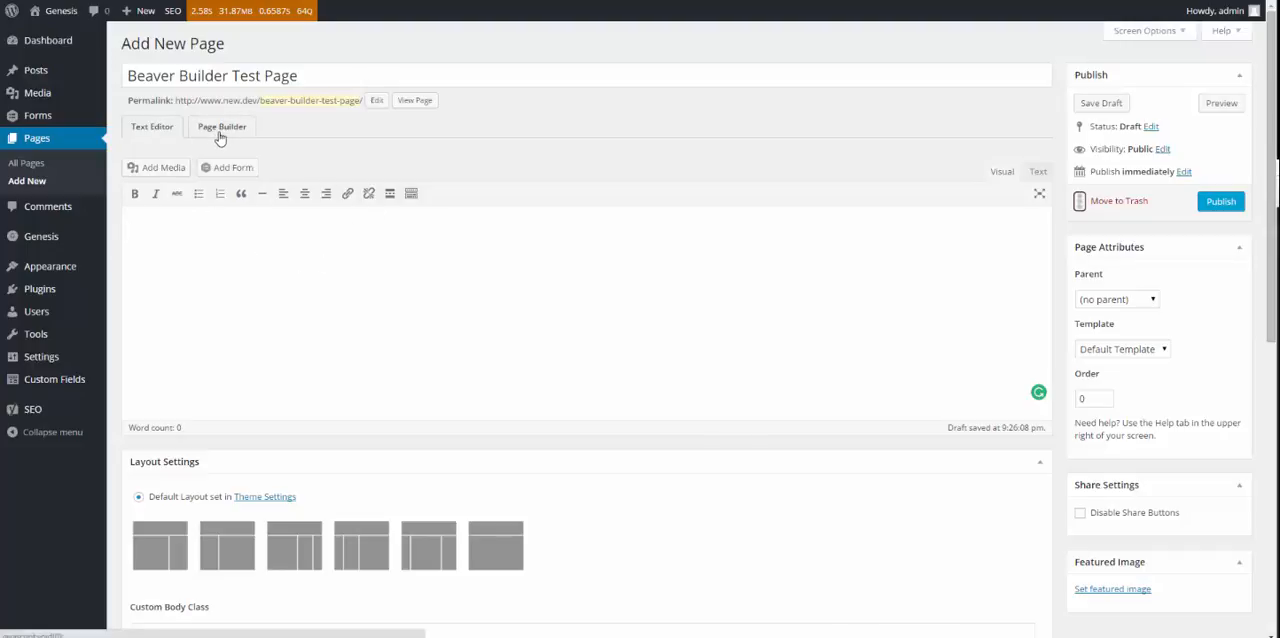
pyautogui.click(157, 230)
pyautogui.click(226, 128)
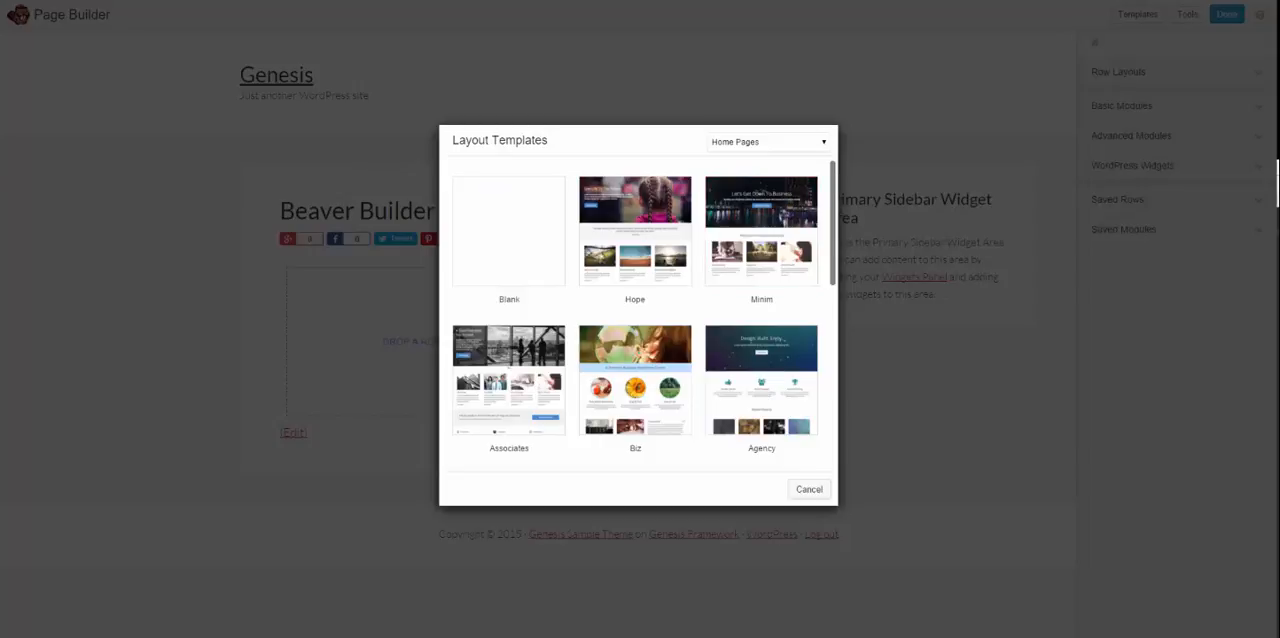
# Step: Browse the Home Pages layout templates and choose the Blank template for the page
pyautogui.scroll(-1, 840, 205)
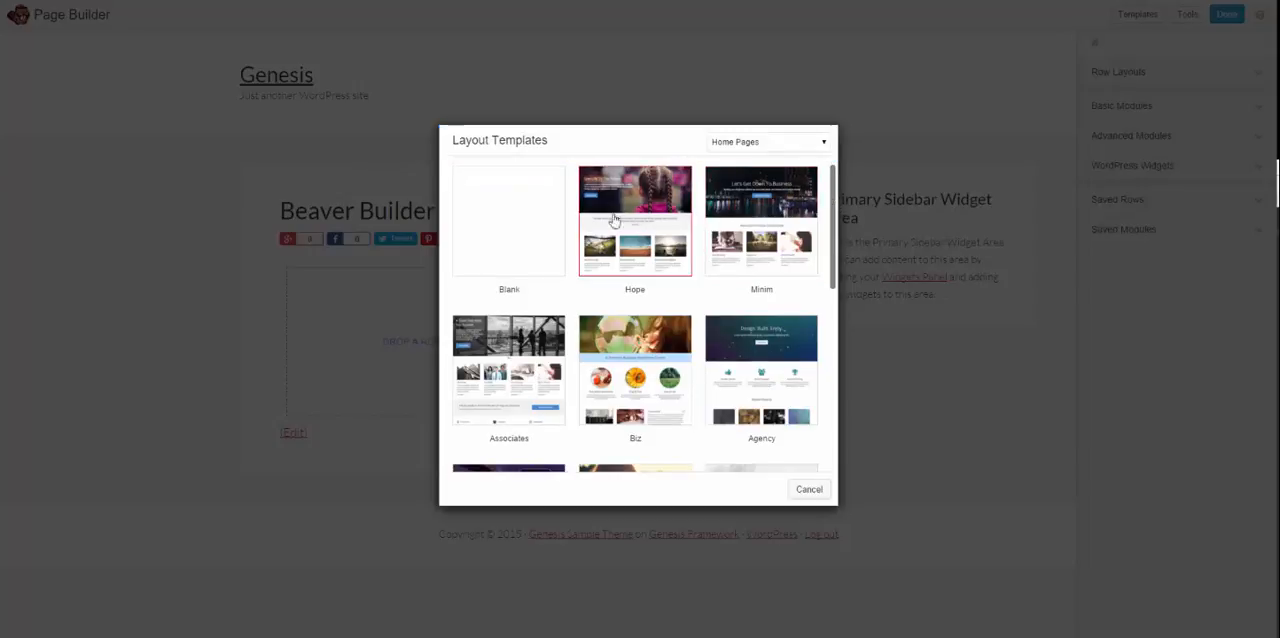
pyautogui.scroll(-3, 560, 250)
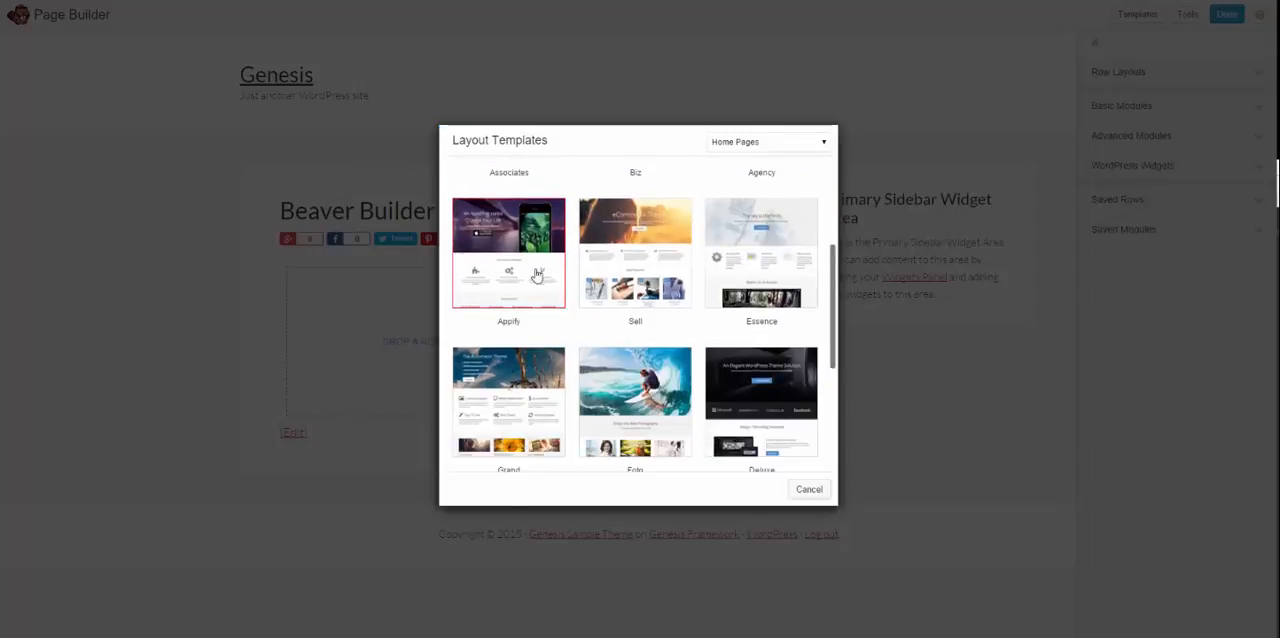
pyautogui.scroll(-2, 612, 340)
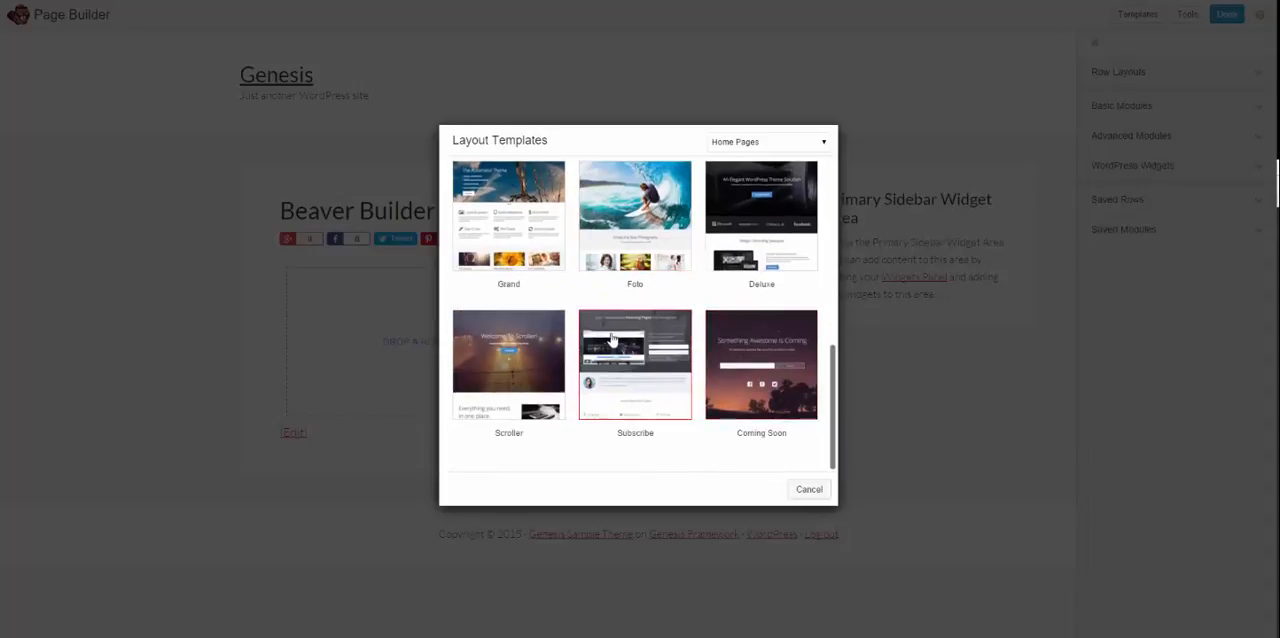
pyautogui.scroll(2, 735, 355)
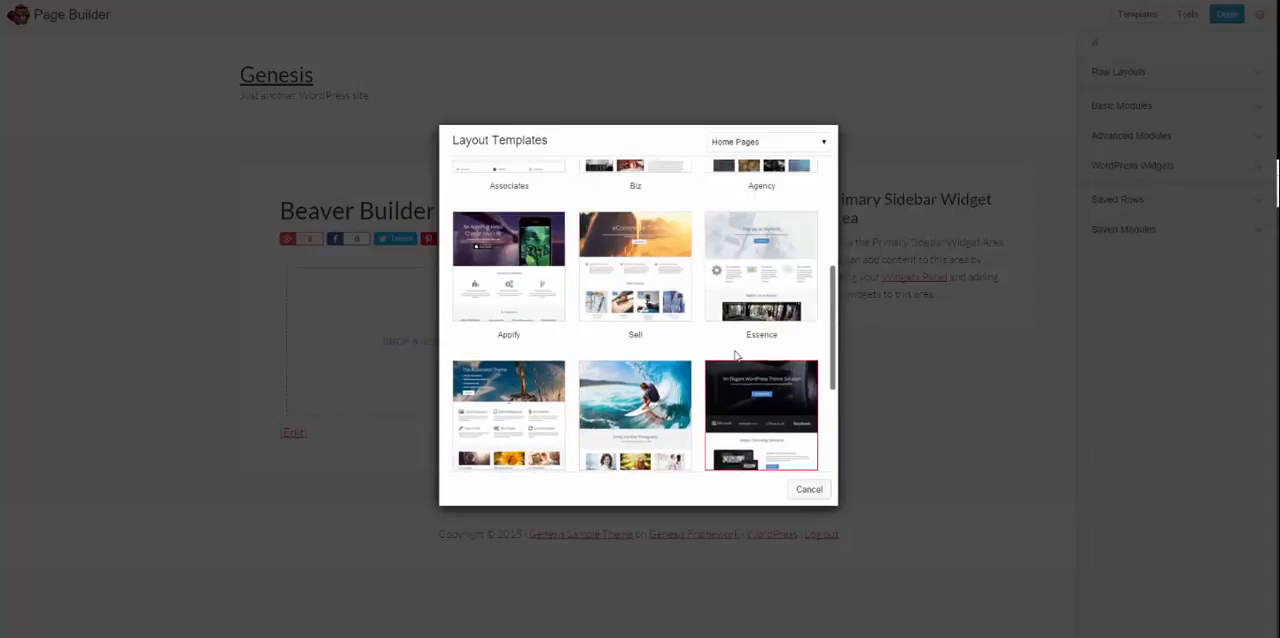
pyautogui.scroll(-2, 735, 355)
pyautogui.scroll(2, 635, 300)
pyautogui.scroll(-1, 490, 385)
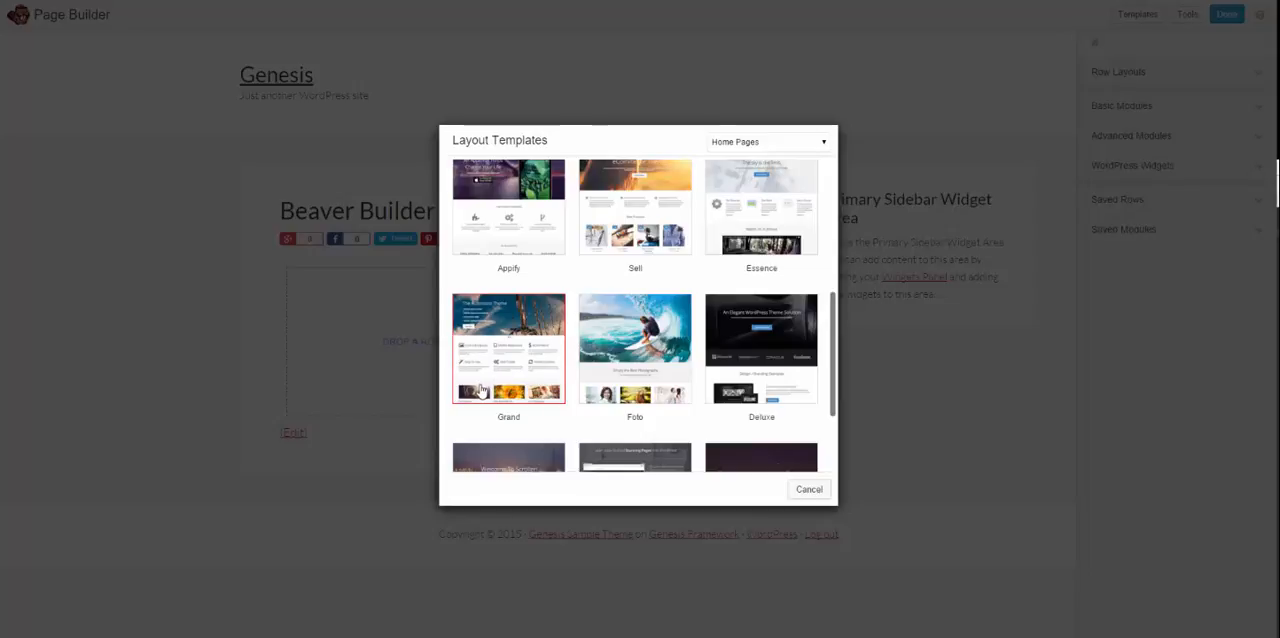
pyautogui.scroll(3, 714, 317)
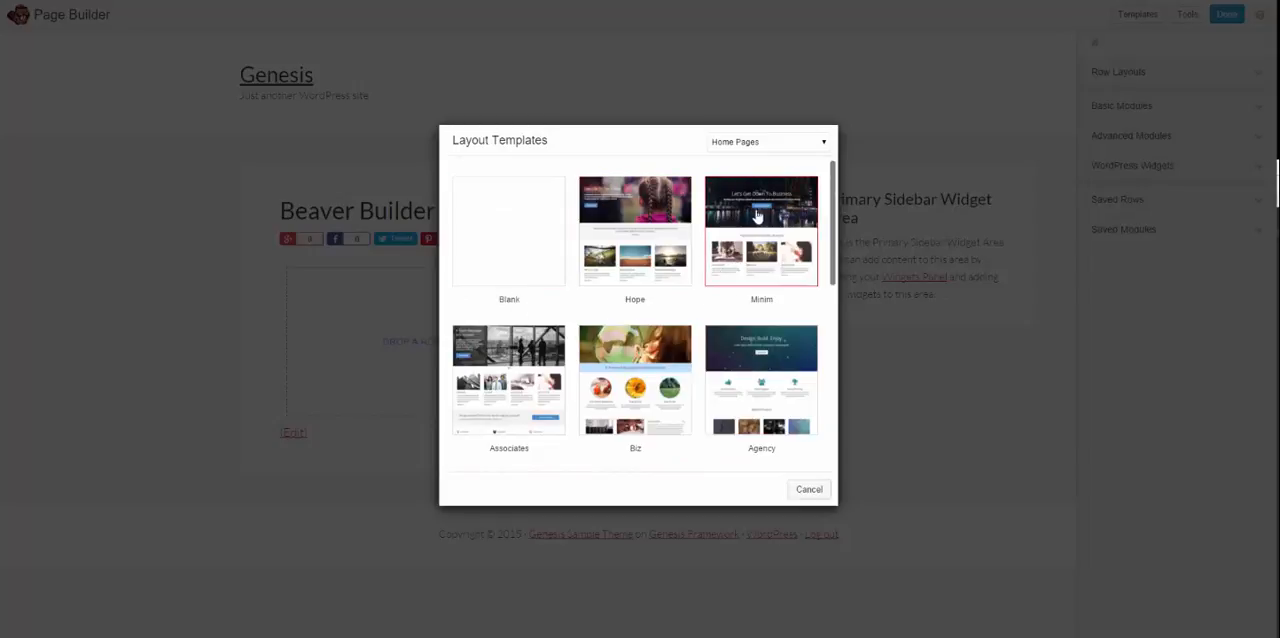
pyautogui.scroll(-1, 660, 360)
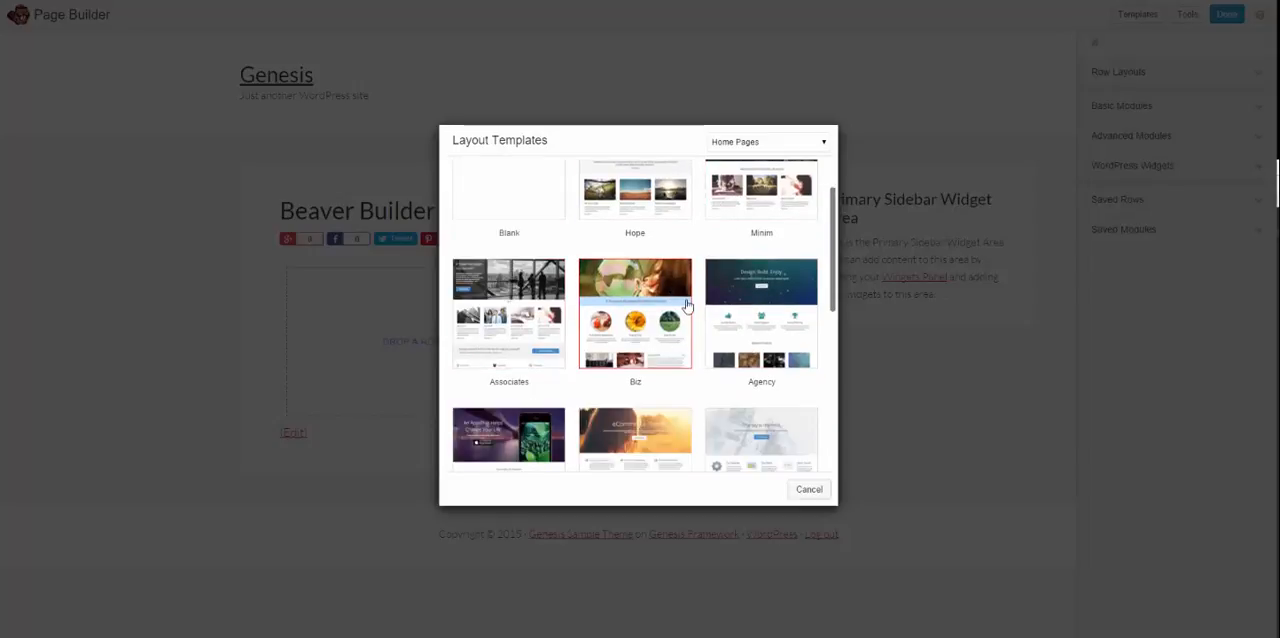
pyautogui.scroll(1, 700, 320)
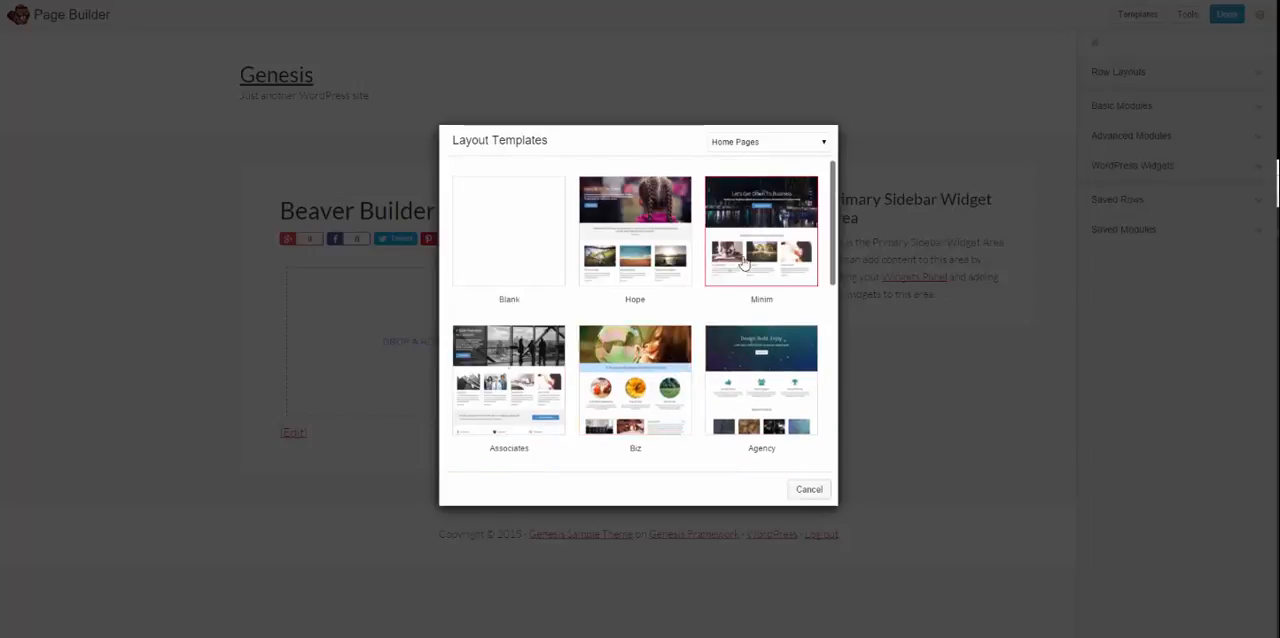
pyautogui.click(501, 233)
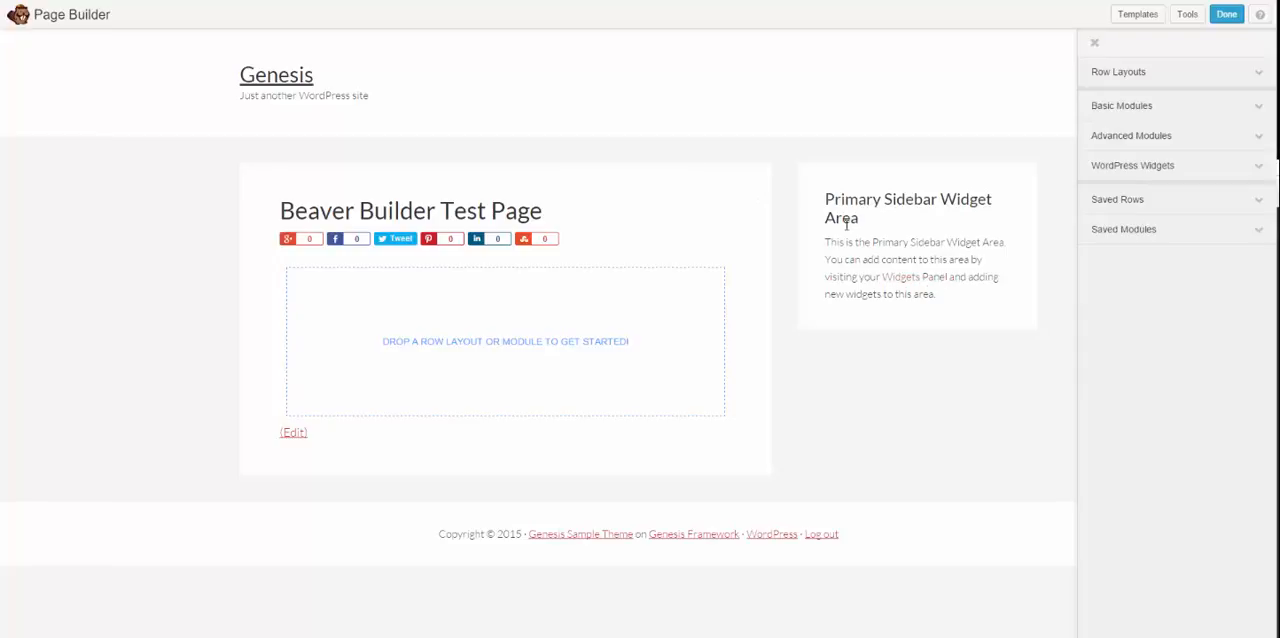
pyautogui.moveTo(91, 31); pyautogui.dragTo(1055, 452)
pyautogui.click(951, 428)
pyautogui.moveTo(382, 339); pyautogui.dragTo(651, 365)
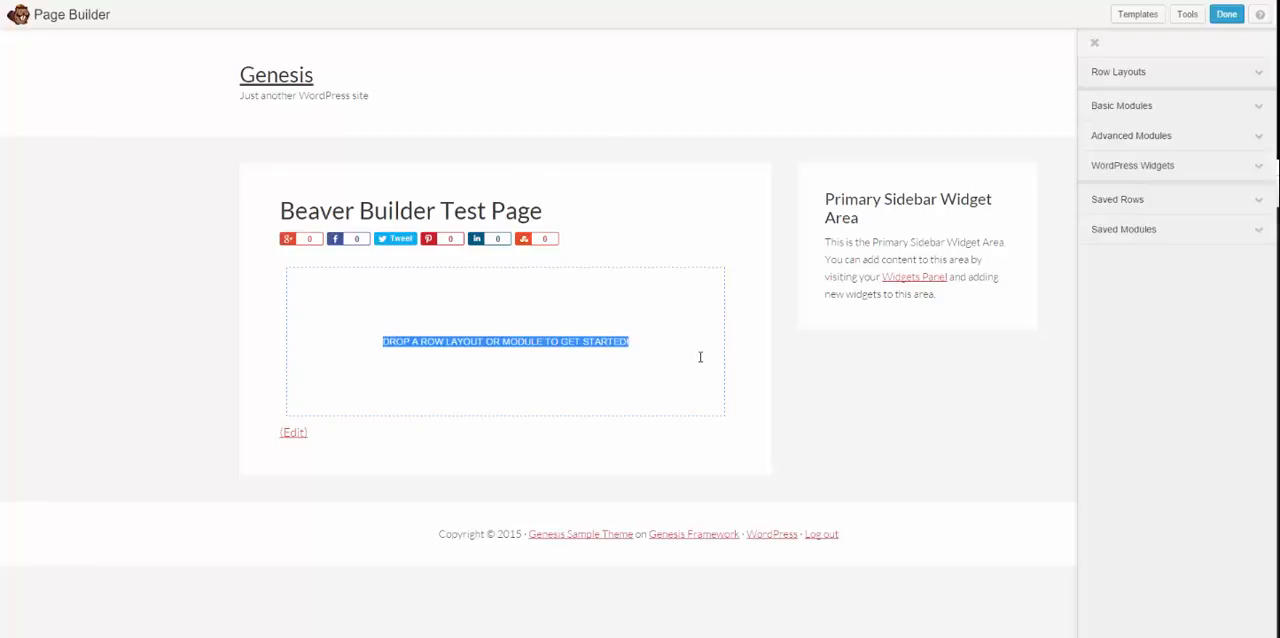
pyautogui.click(697, 360)
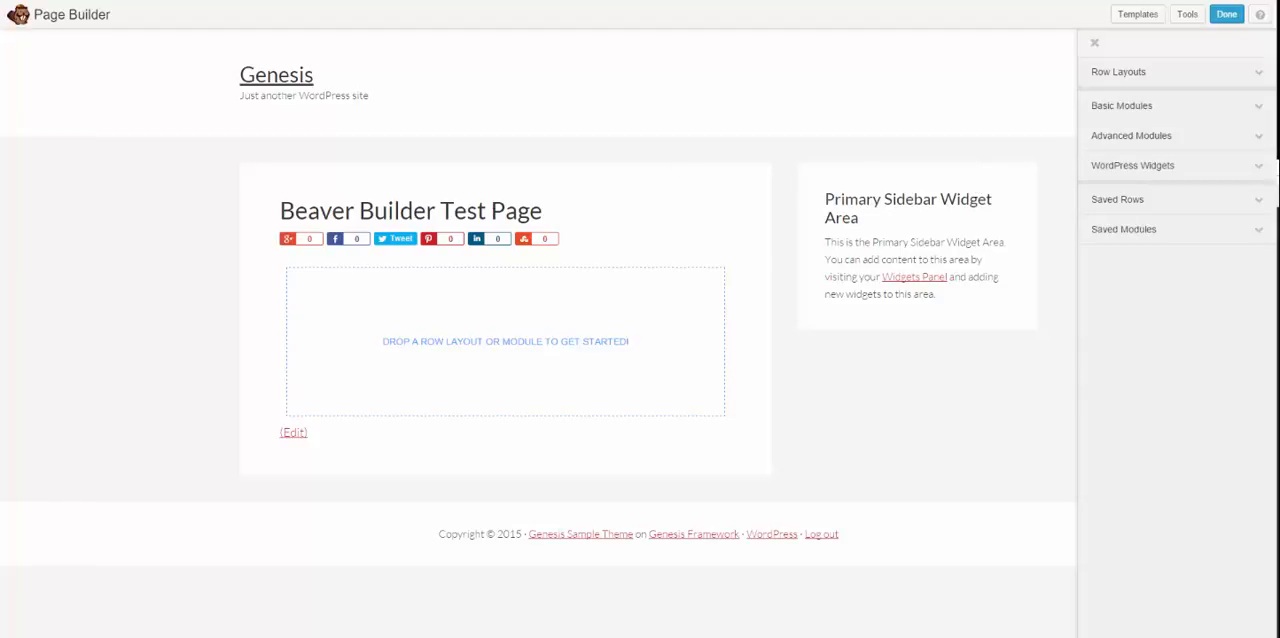
# Step: Add a 4 Columns row layout to the empty content area below the page title
pyautogui.click(1134, 76)
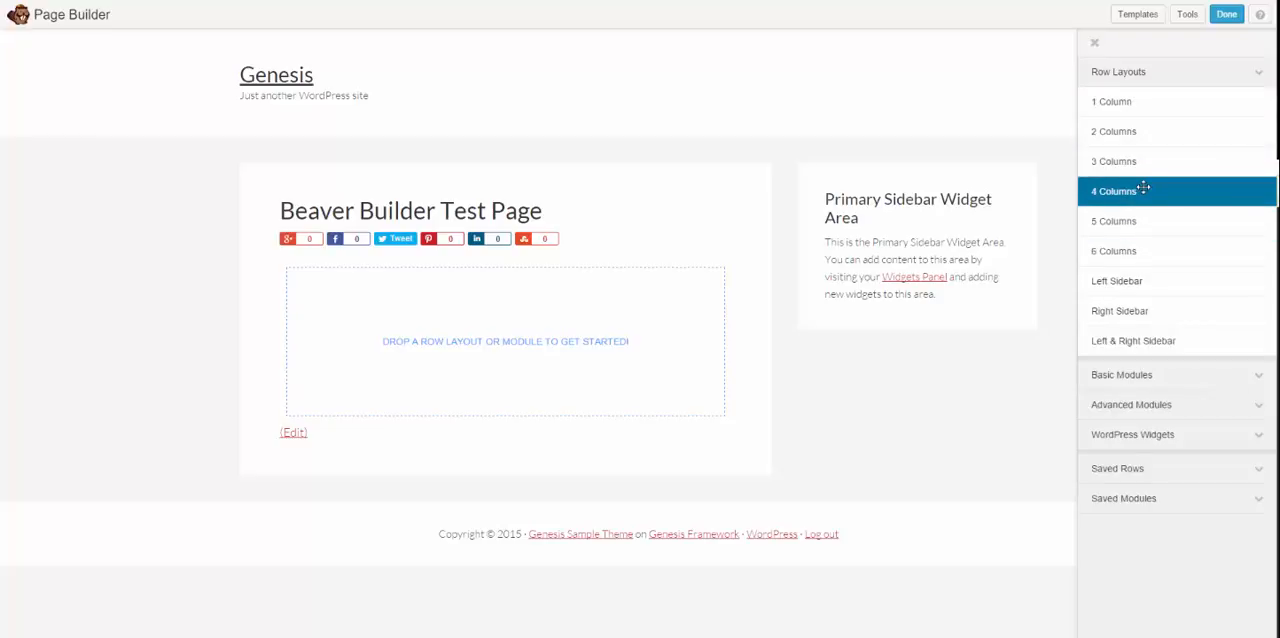
pyautogui.moveTo(1143, 188); pyautogui.dragTo(363, 285)
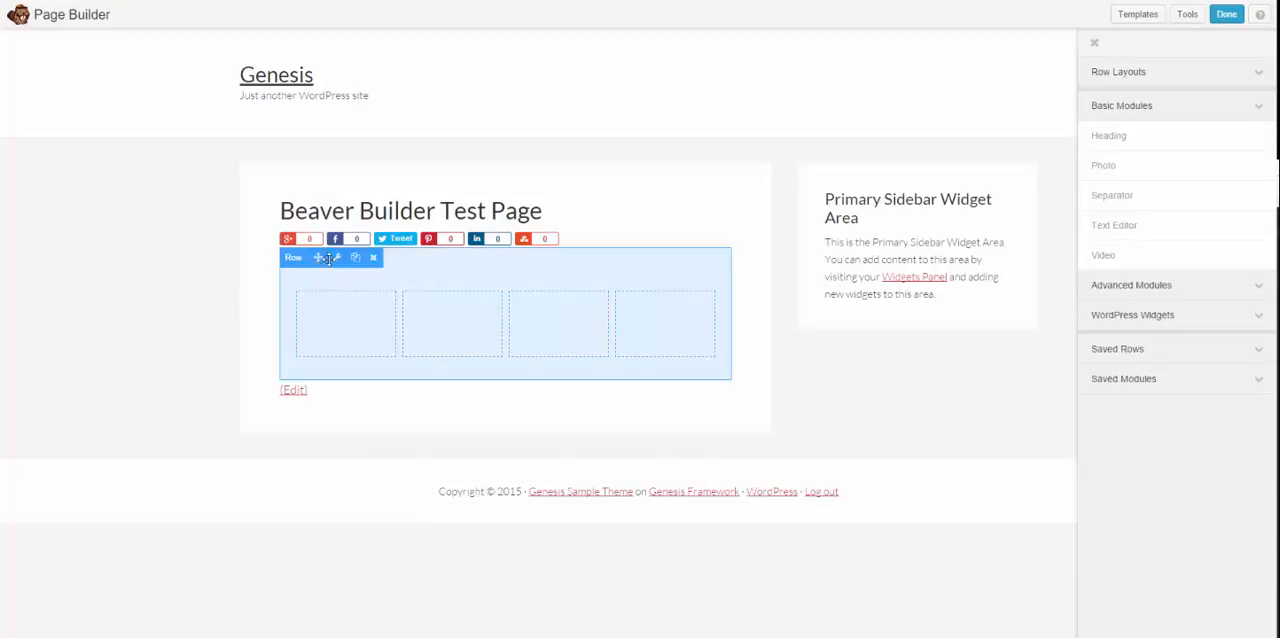
pyautogui.click(1143, 75)
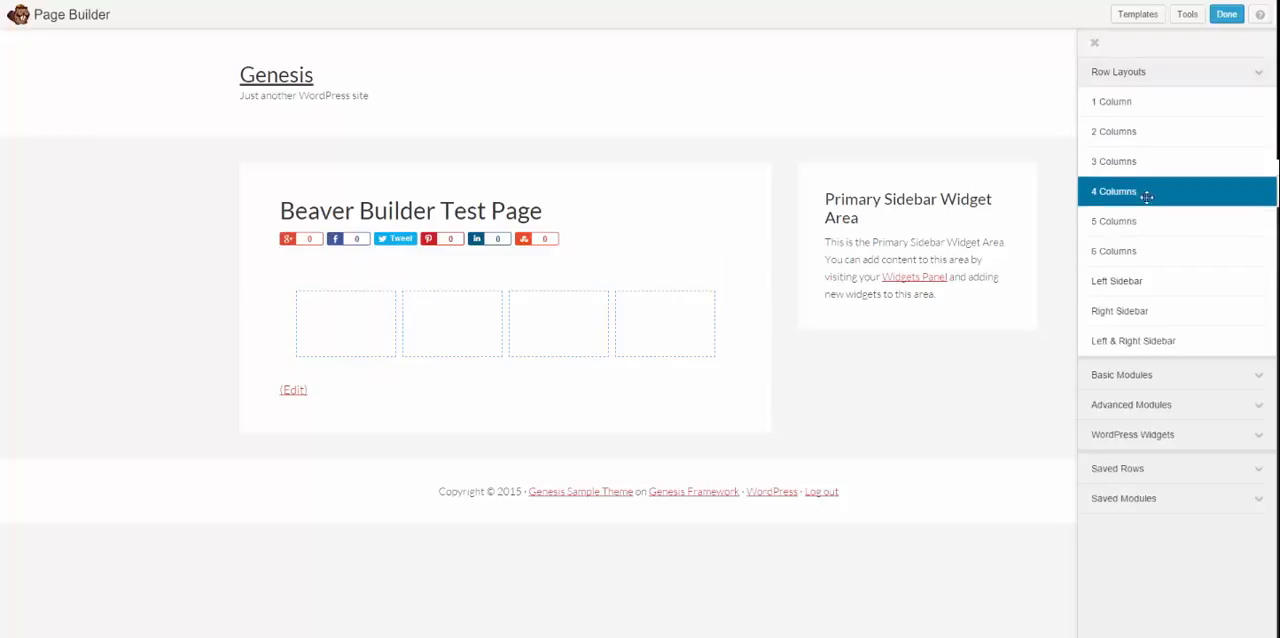
pyautogui.moveTo(1146, 198); pyautogui.dragTo(1145, 200)
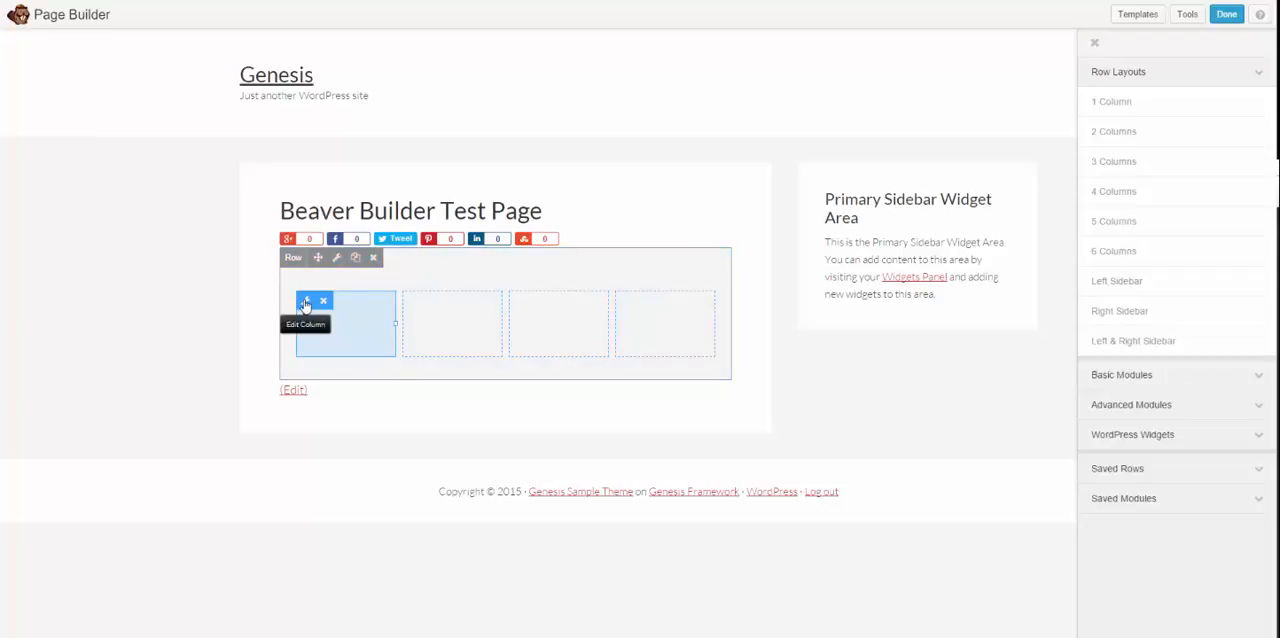
# Step: Review the style and advanced settings of the row's first column, and close them without saving
pyautogui.click(306, 303)
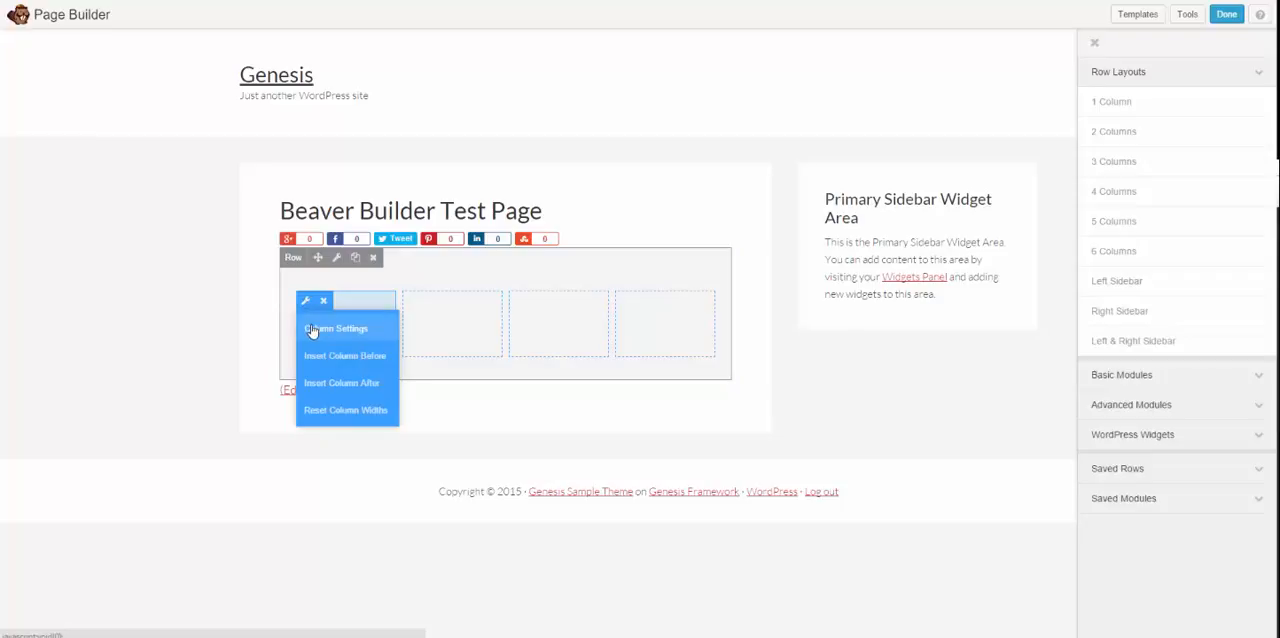
pyautogui.click(312, 330)
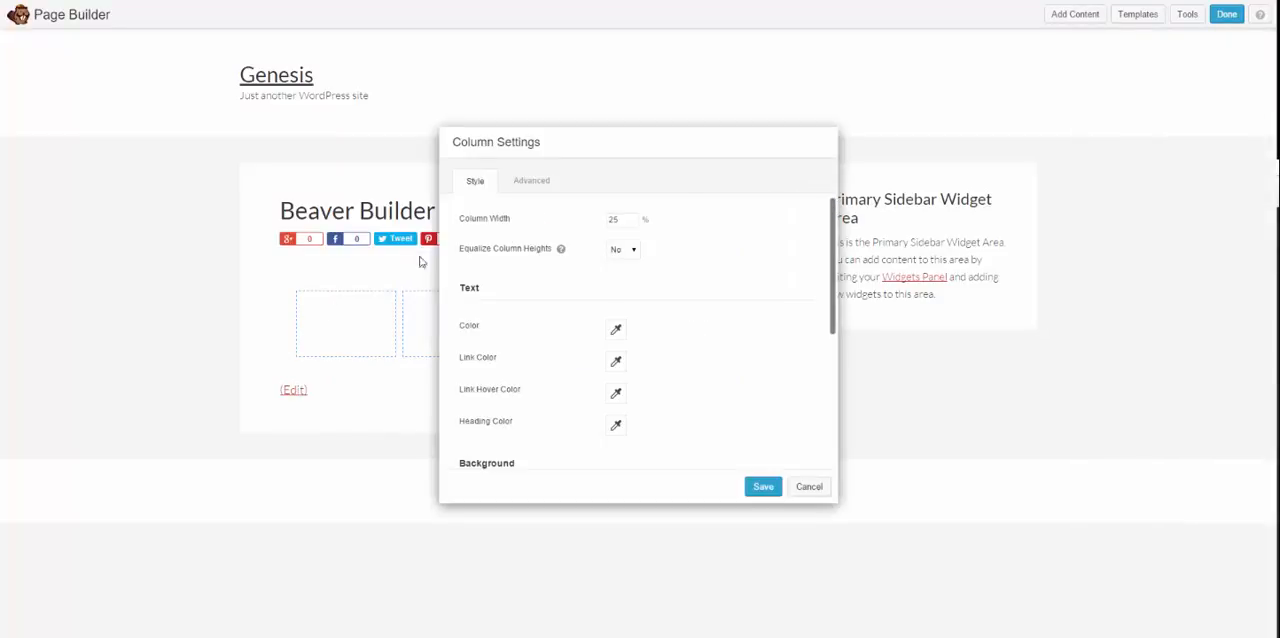
pyautogui.scroll(-3, 740, 255)
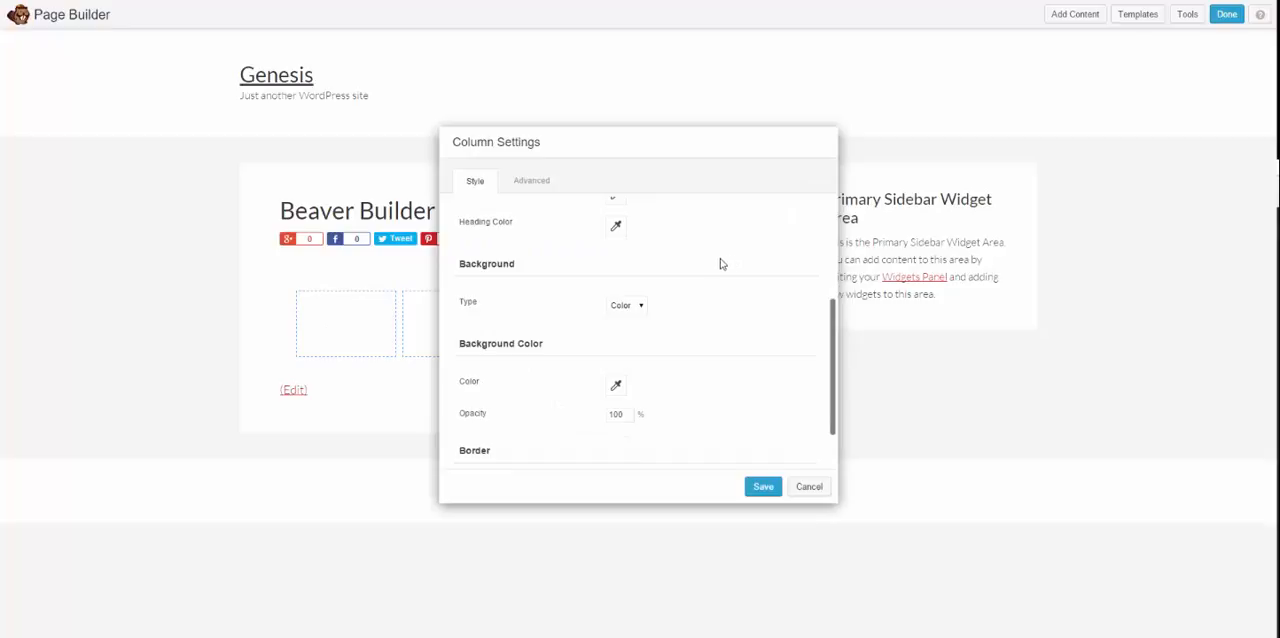
pyautogui.scroll(3, 725, 255)
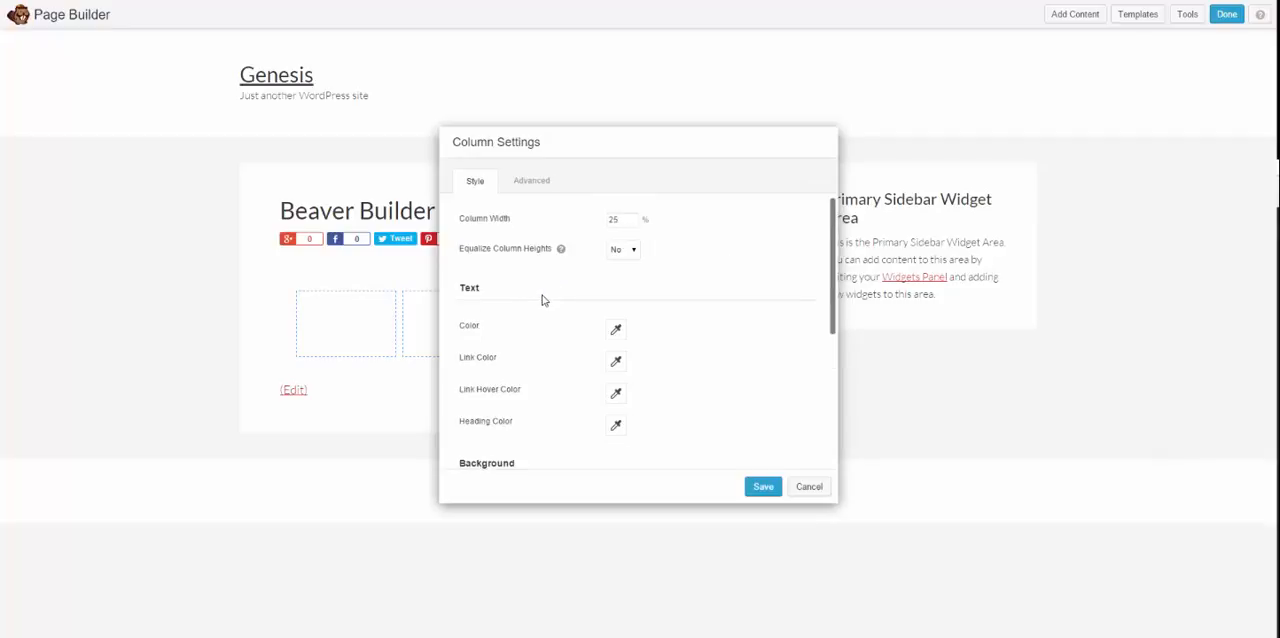
pyautogui.scroll(-1, 543, 300)
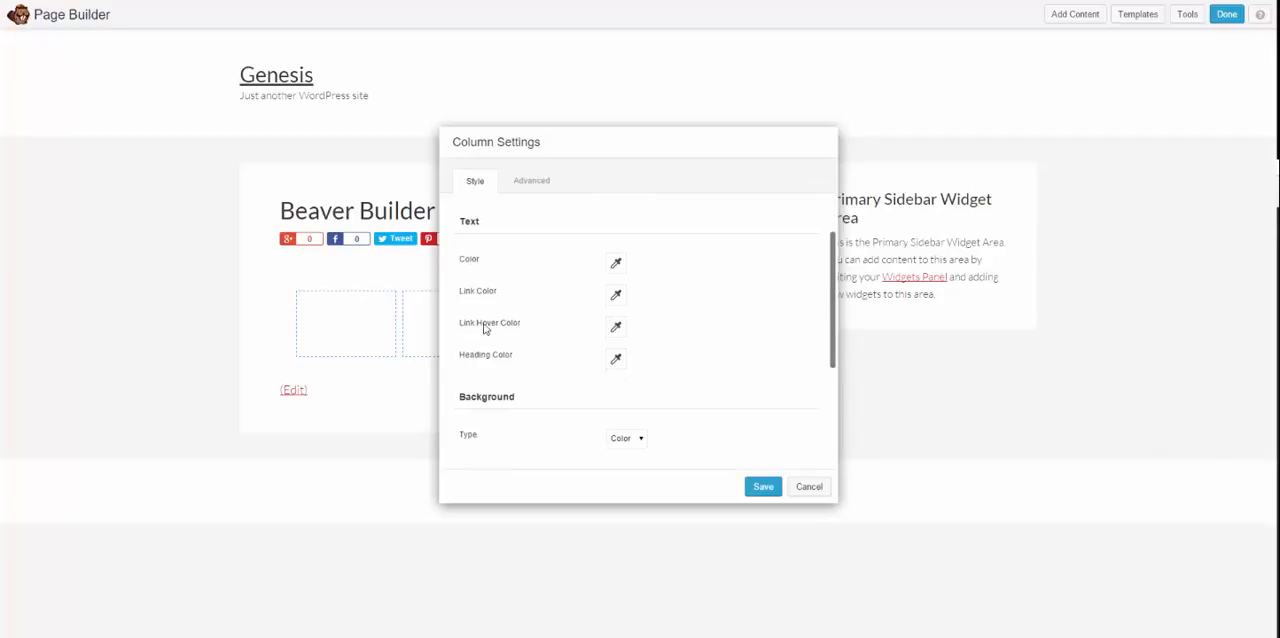
pyautogui.scroll(-3, 616, 284)
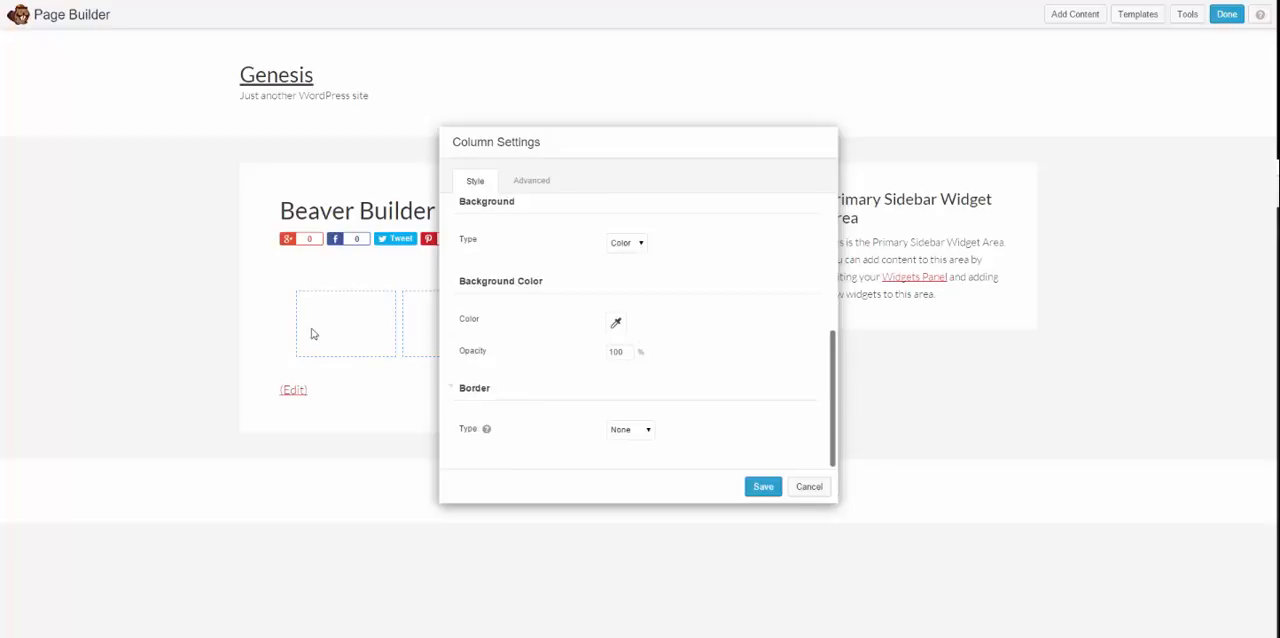
pyautogui.click(530, 181)
pyautogui.scroll(5, 523, 205)
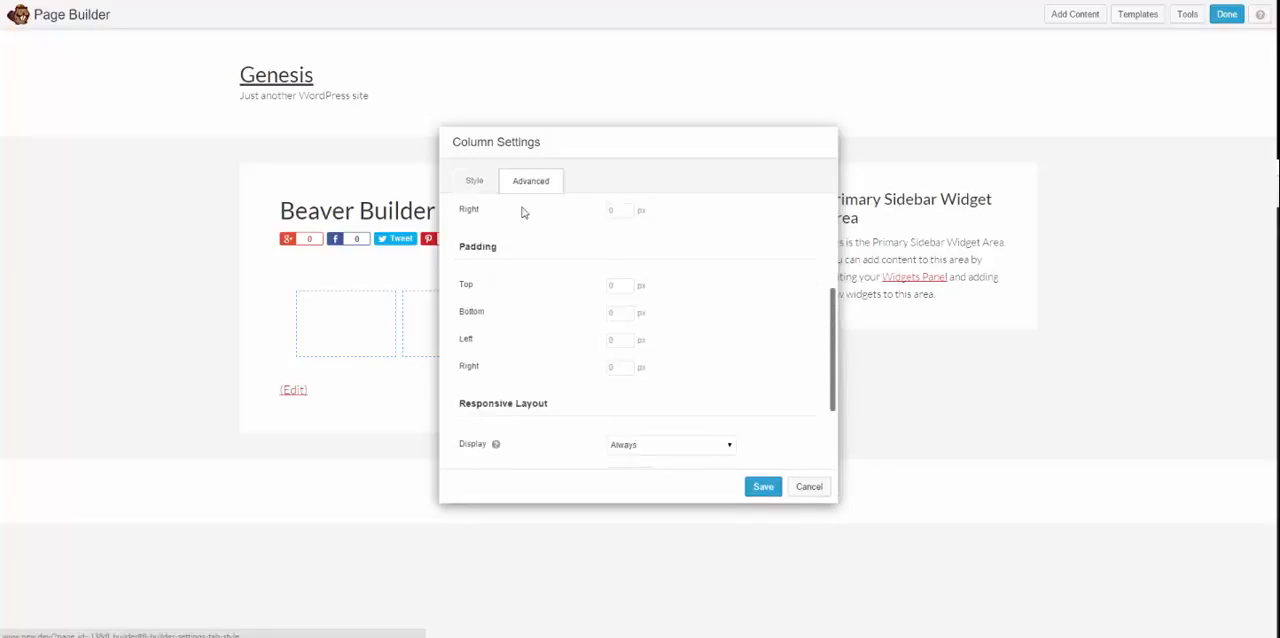
pyautogui.click(475, 181)
pyautogui.click(810, 488)
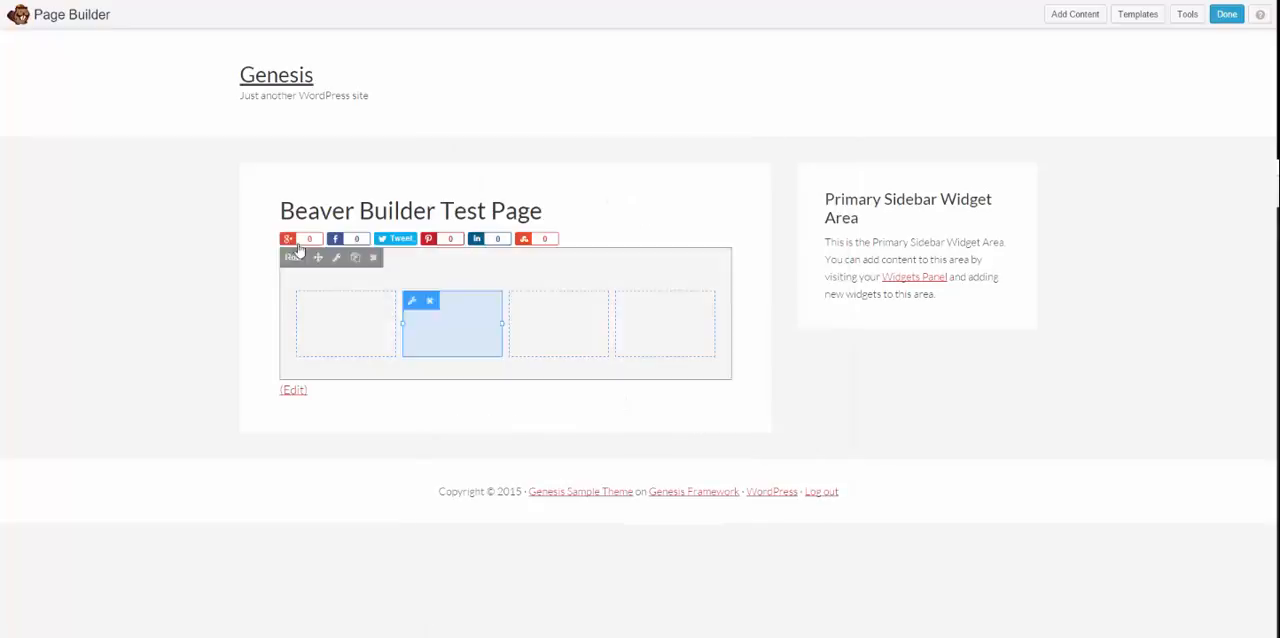
# Step: Examine the basic modules, advanced modules and WordPress widgets available for adding content to the page
pyautogui.click(1075, 14)
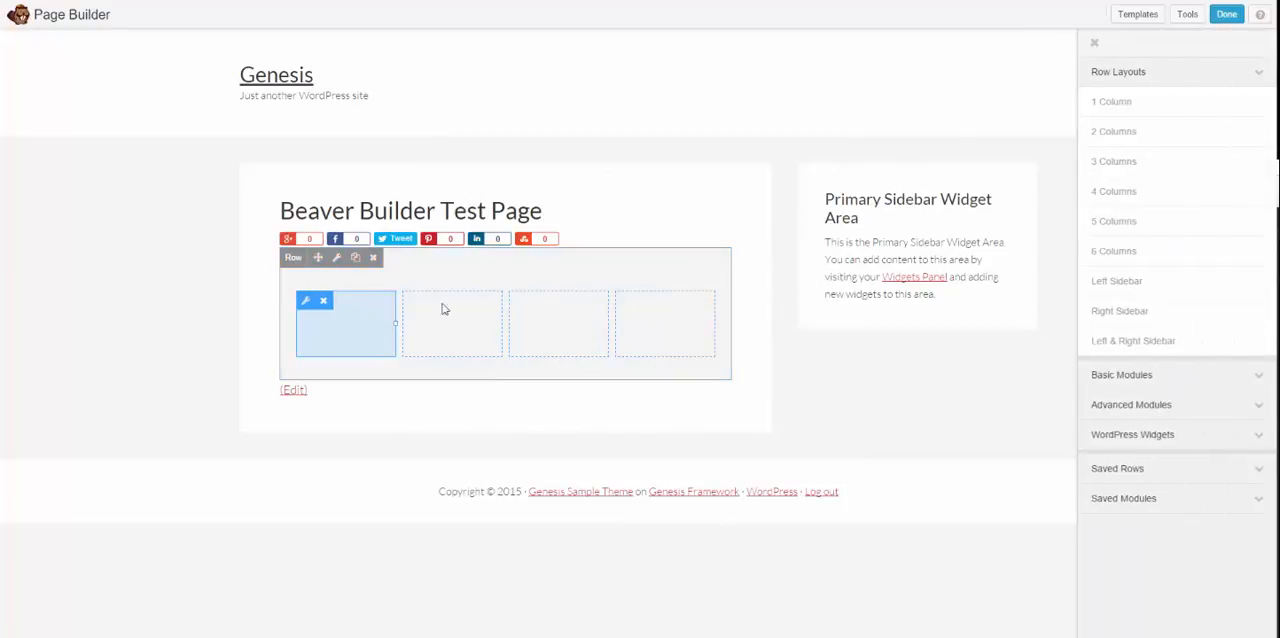
pyautogui.click(1255, 74)
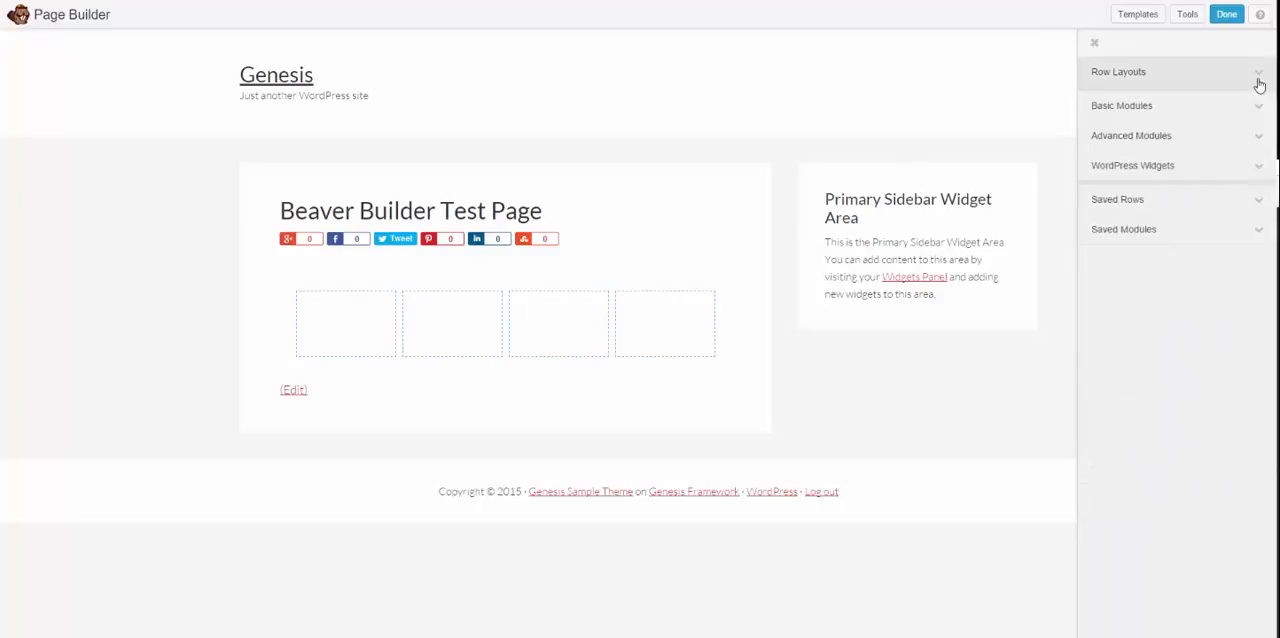
pyautogui.click(1241, 107)
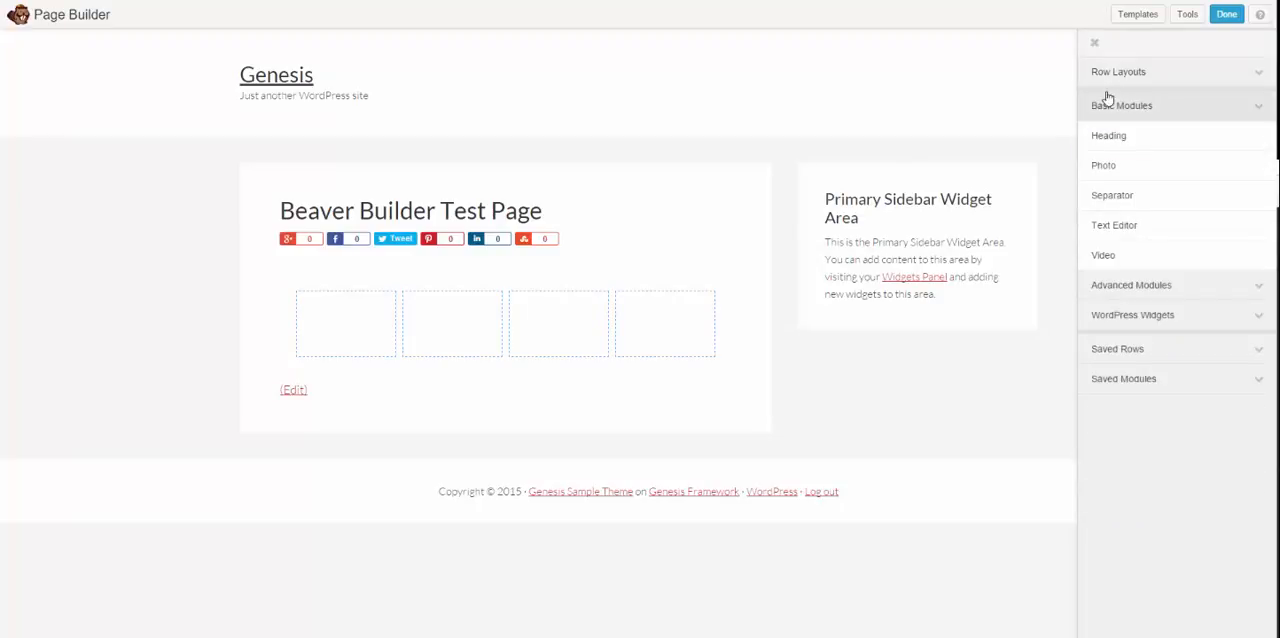
pyautogui.click(1140, 285)
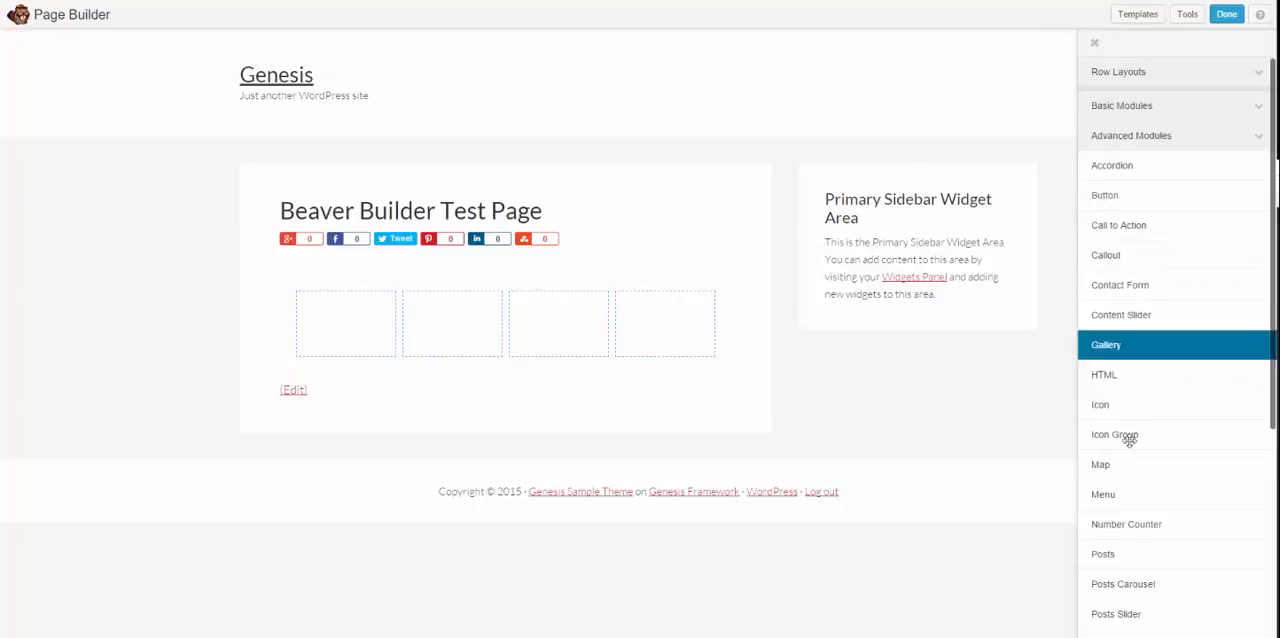
pyautogui.scroll(-4, 1140, 450)
pyautogui.scroll(4, 1153, 468)
pyautogui.scroll(-4, 1157, 486)
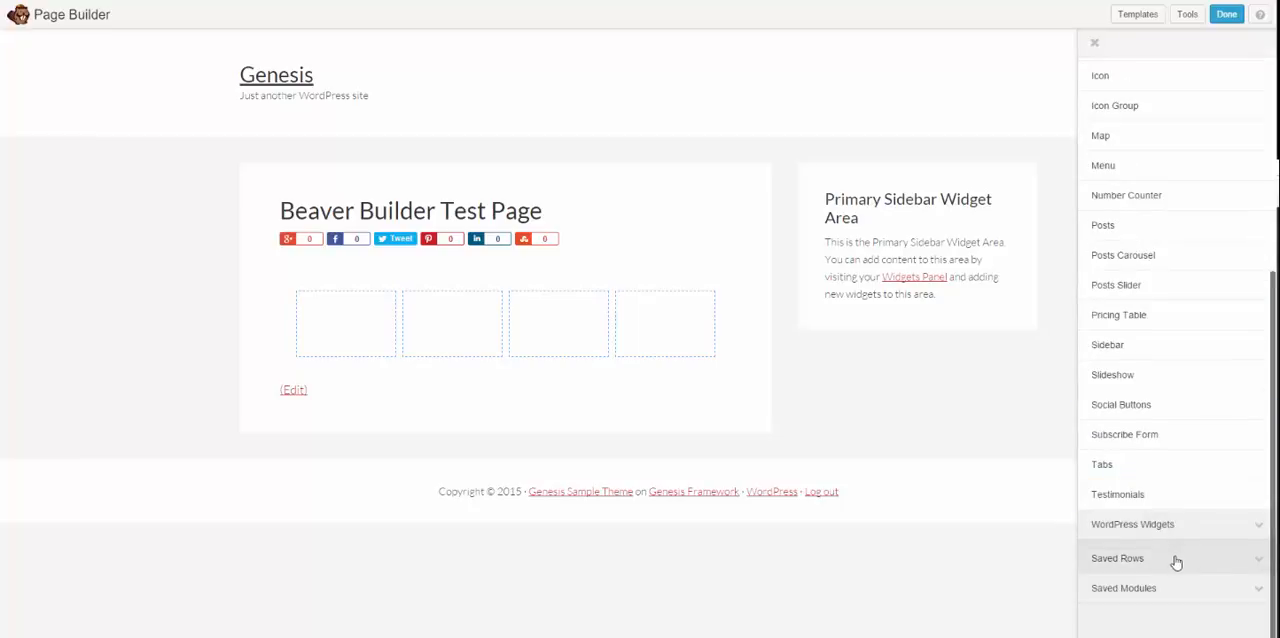
pyautogui.click(1168, 525)
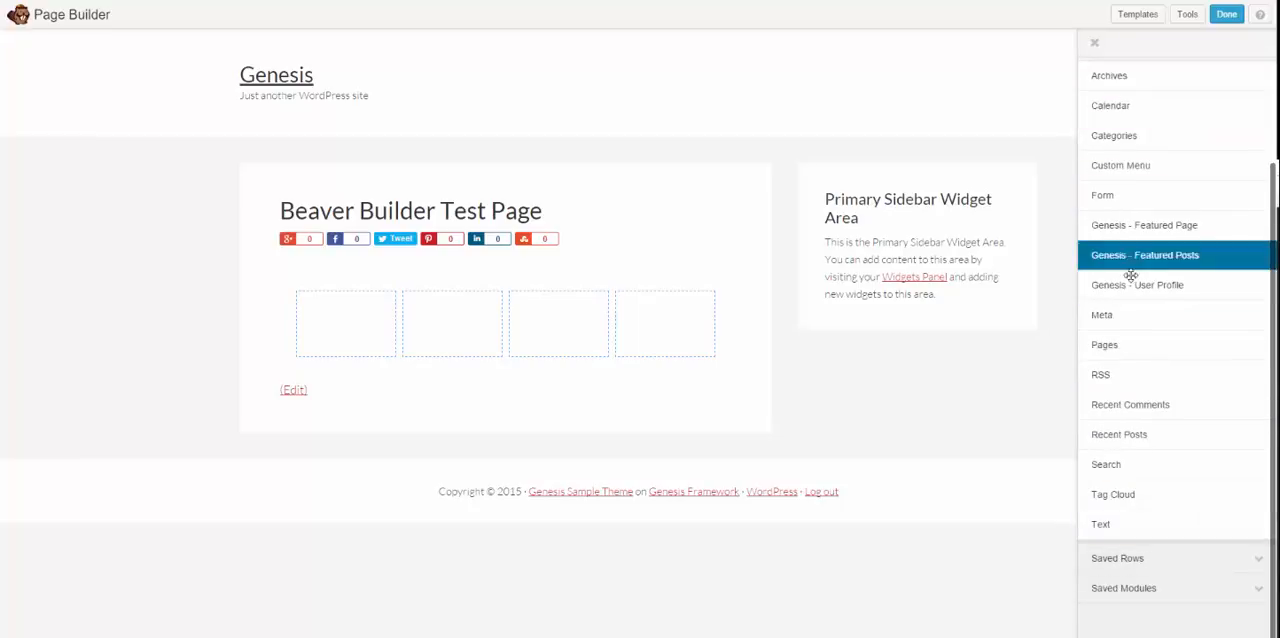
pyautogui.scroll(2, 1128, 260)
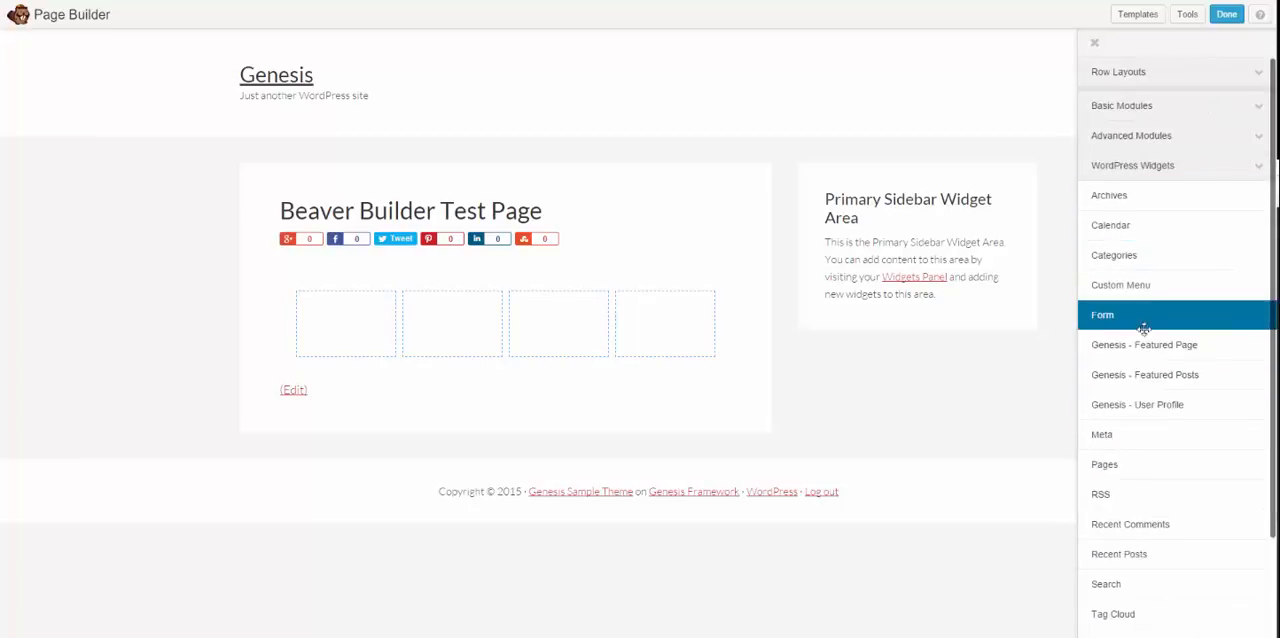
pyautogui.scroll(-3, 1143, 325)
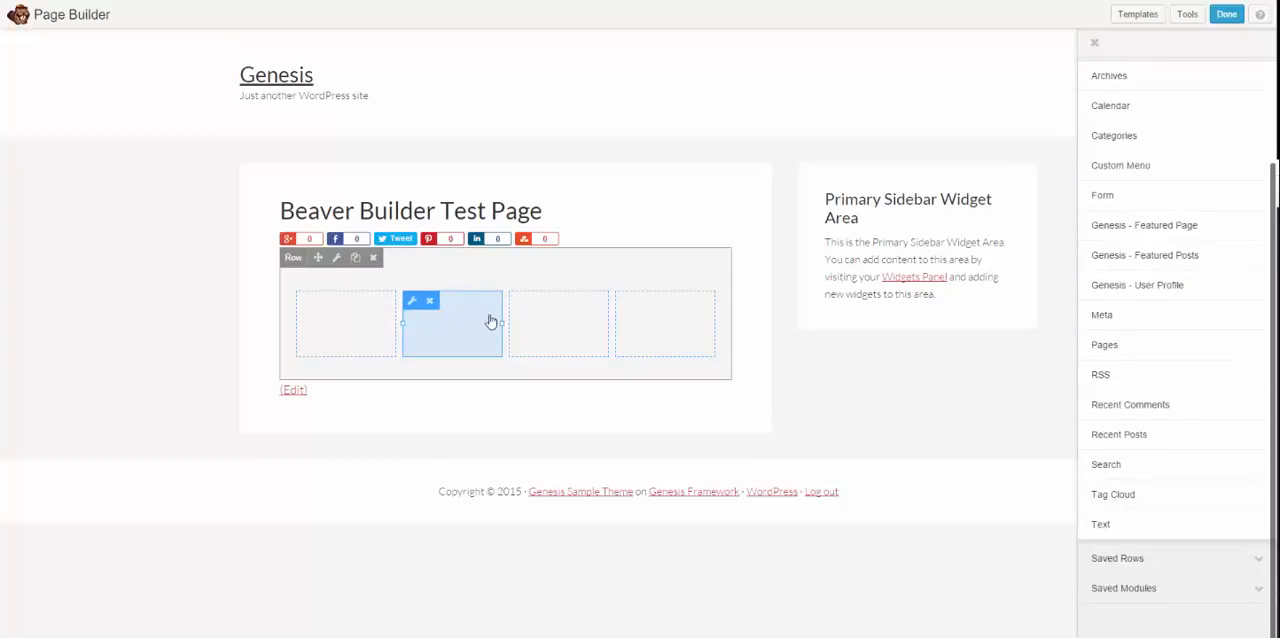
# Step: Add a Photo module from the basic modules to the first column of the four-column row
pyautogui.scroll(3, 1178, 212)
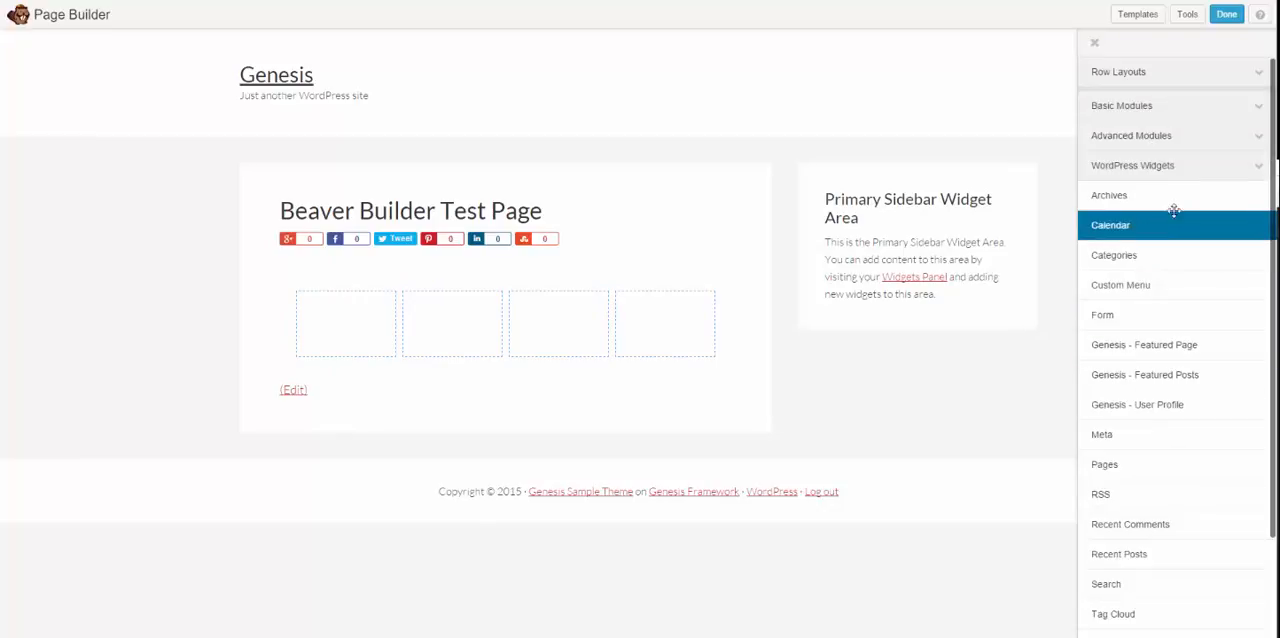
pyautogui.click(1191, 168)
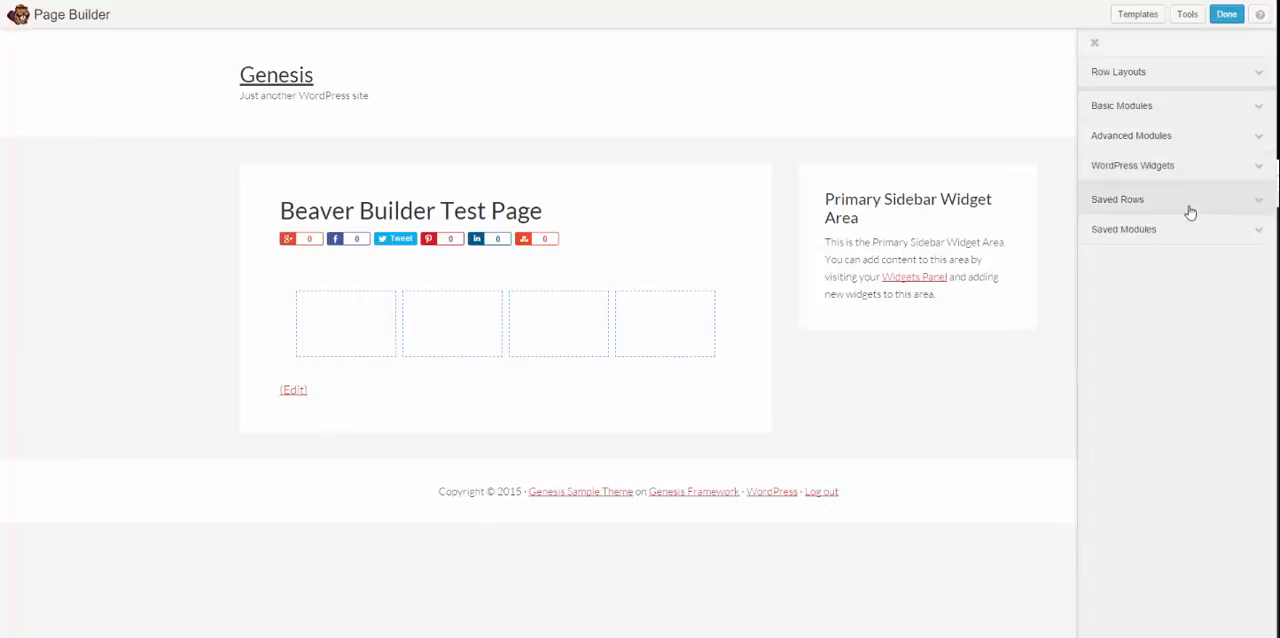
pyautogui.click(1154, 137)
pyautogui.click(1123, 106)
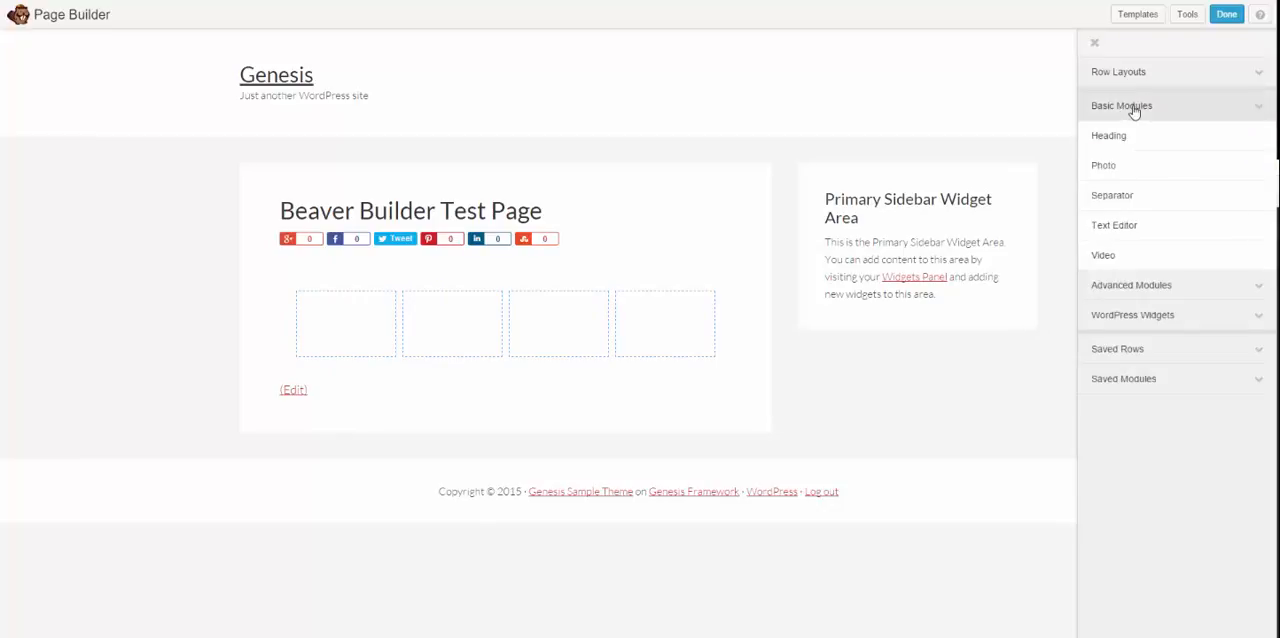
pyautogui.moveTo(1126, 172); pyautogui.dragTo(346, 337)
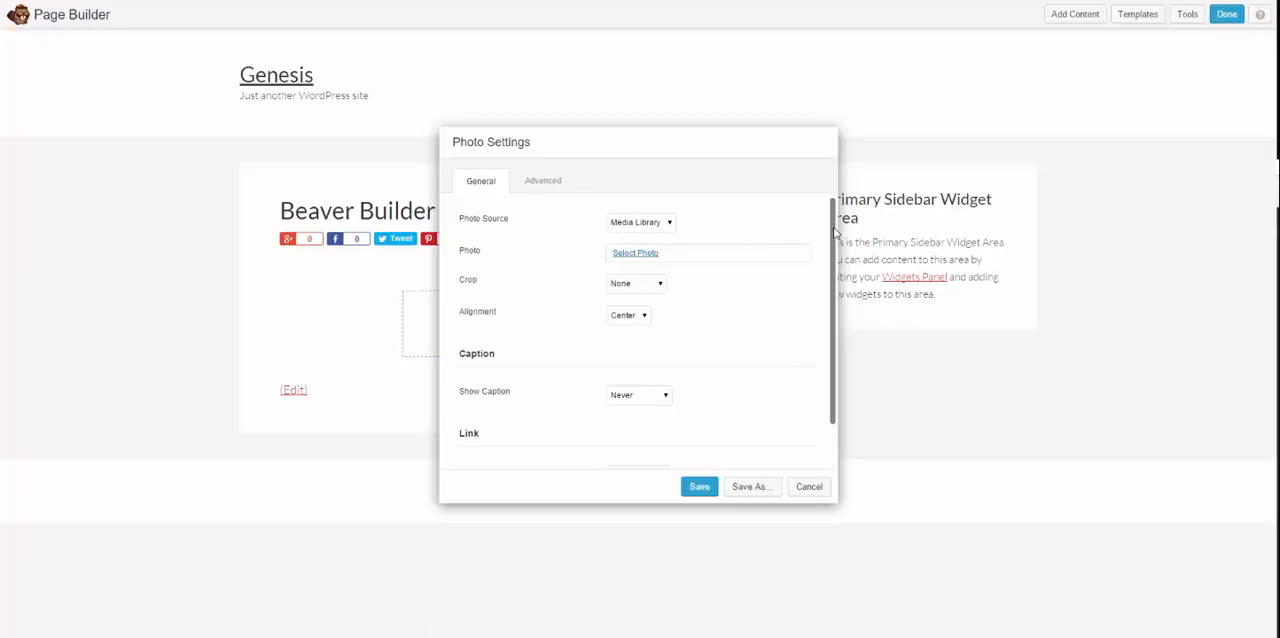
# Step: Review the Photo module's general and advanced settings, including the available alignment and crop options
pyautogui.scroll(-2, 826, 252)
pyautogui.scroll(2, 820, 257)
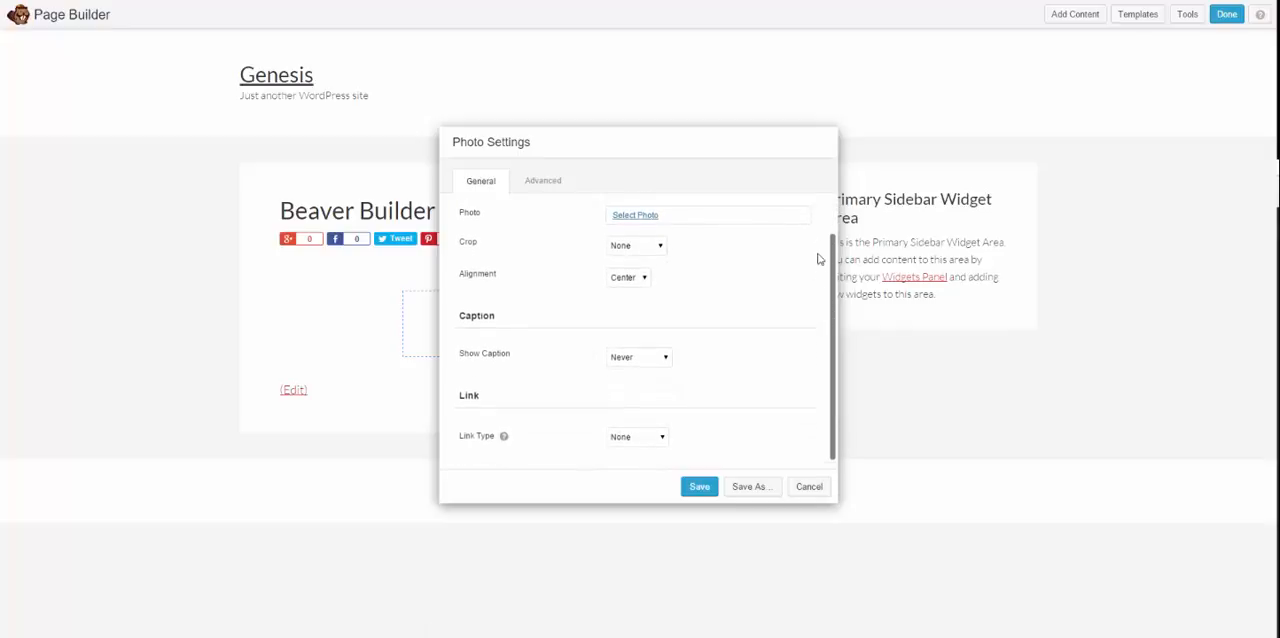
pyautogui.click(547, 184)
pyautogui.click(472, 179)
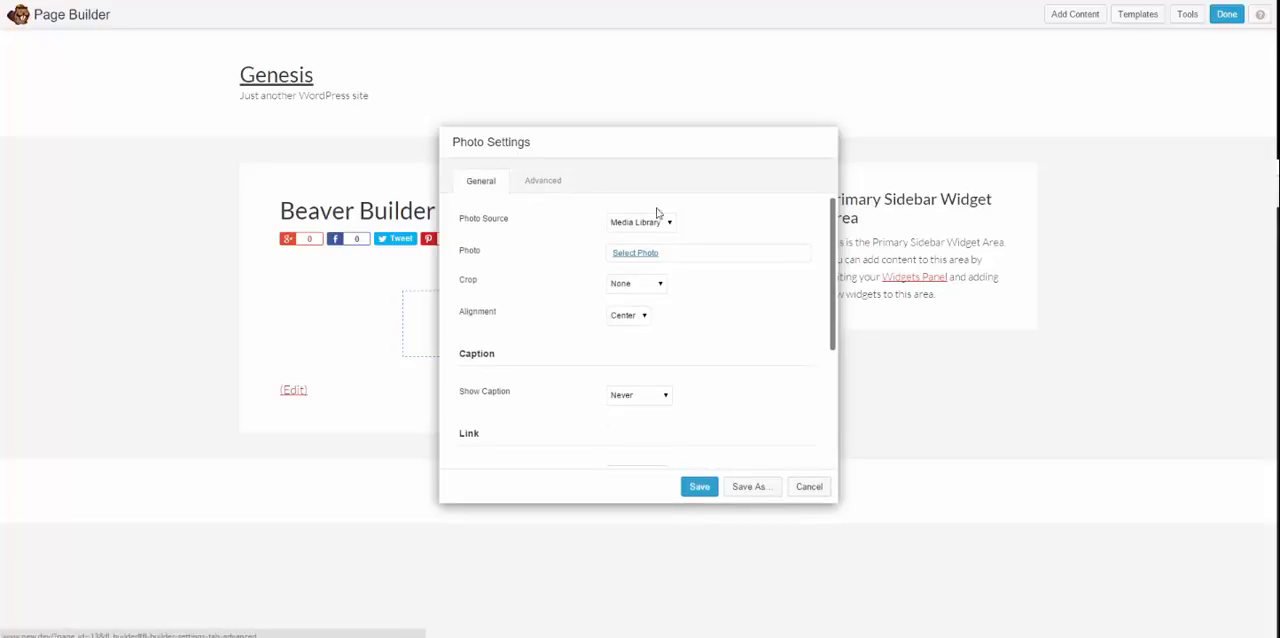
pyautogui.click(638, 318)
pyautogui.click(635, 317)
pyautogui.click(650, 285)
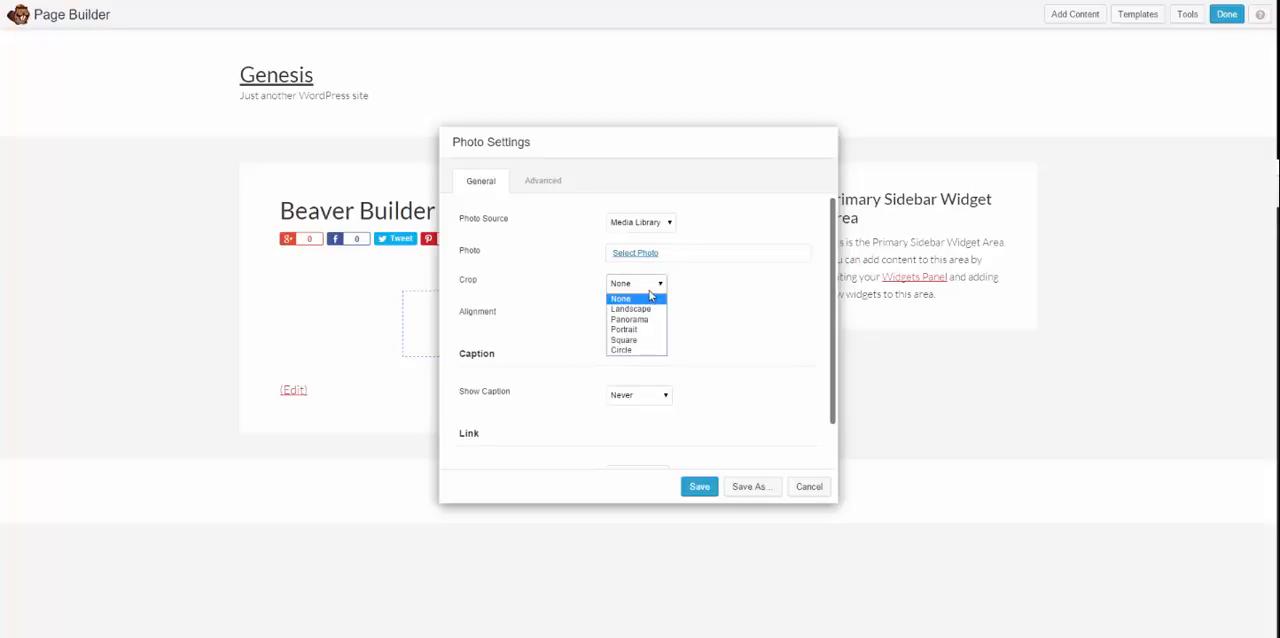
pyautogui.click(455, 278)
pyautogui.moveTo(455, 278); pyautogui.dragTo(759, 276)
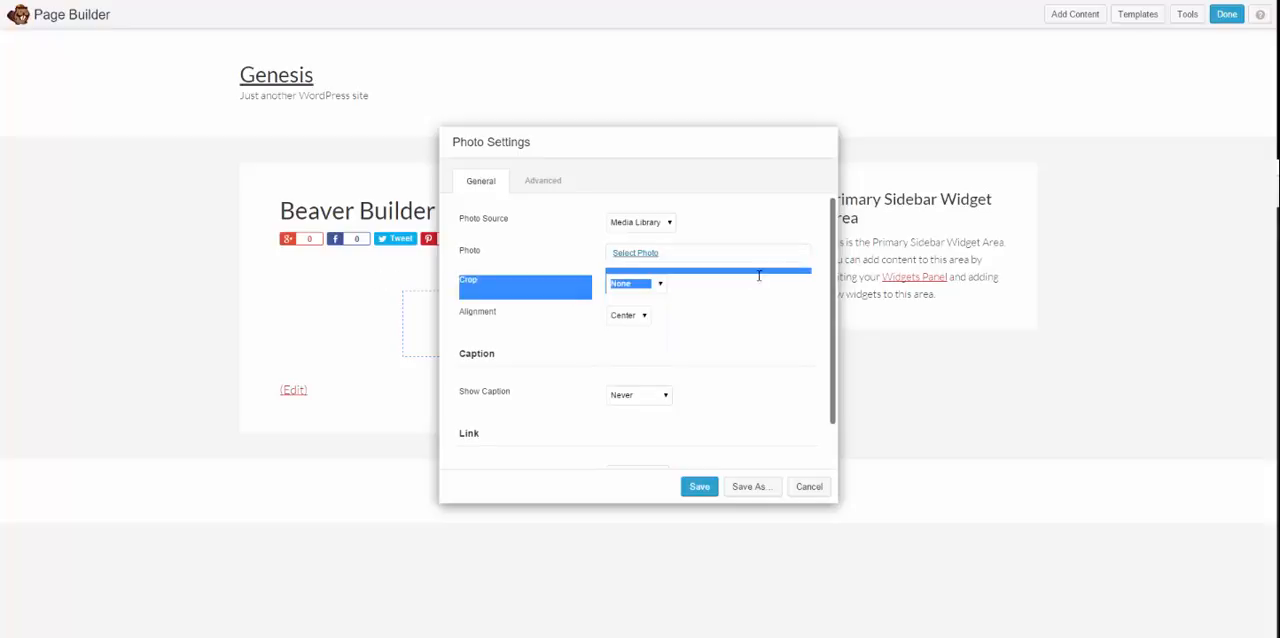
pyautogui.click(700, 282)
pyautogui.click(628, 285)
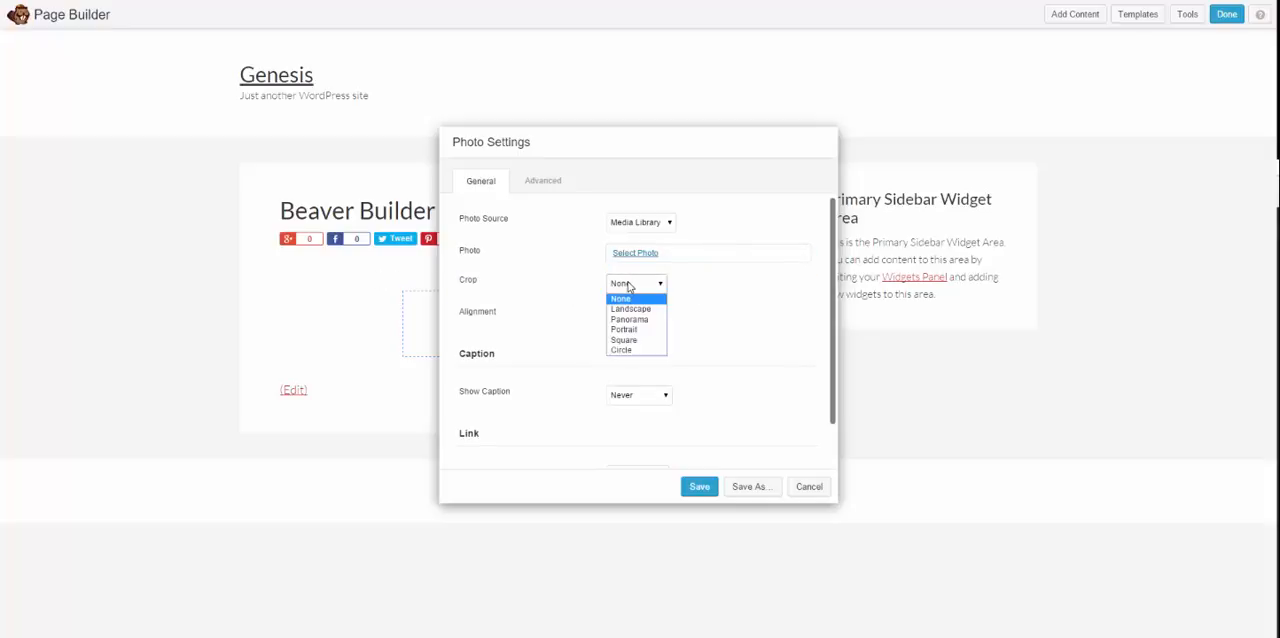
pyautogui.click(564, 281)
pyautogui.moveTo(453, 257); pyautogui.dragTo(626, 263)
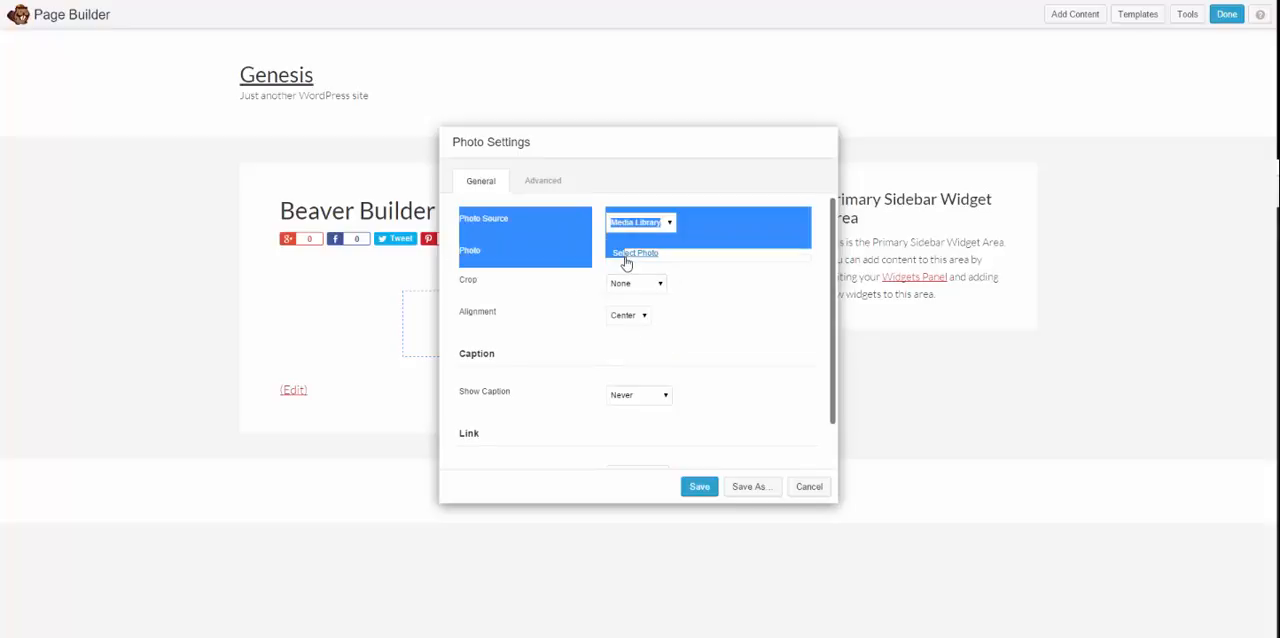
# Step: Choose ben-wp.jpg from the media library as the module's photo and save the photo settings
pyautogui.click(630, 254)
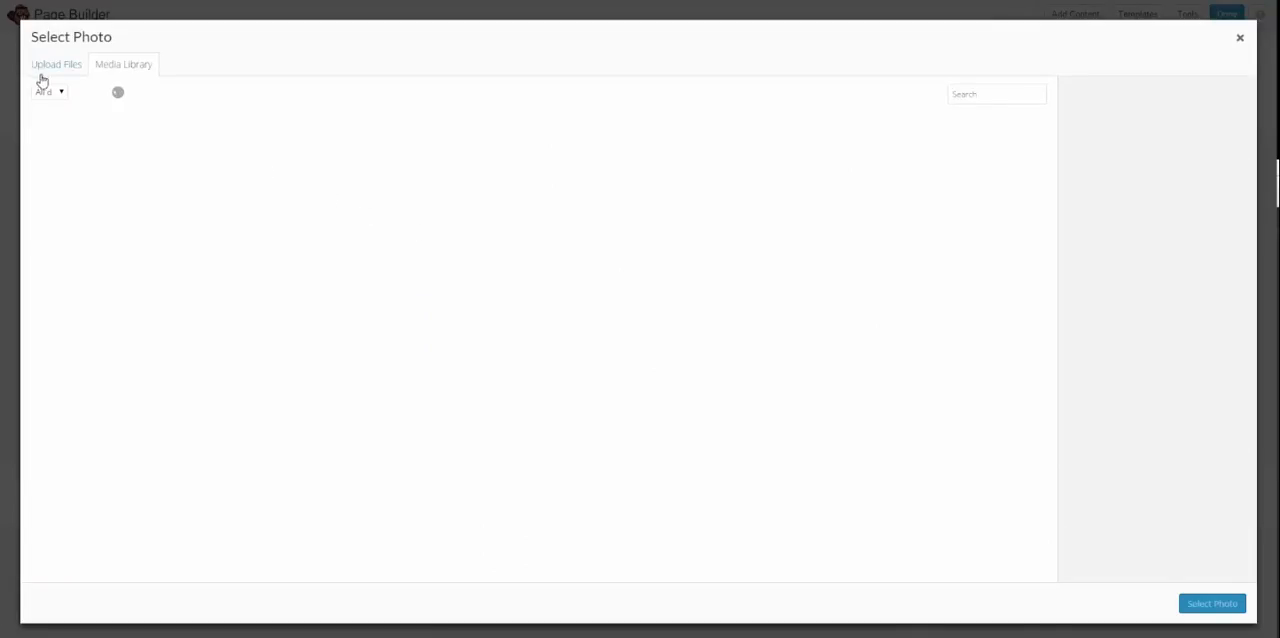
pyautogui.click(70, 168)
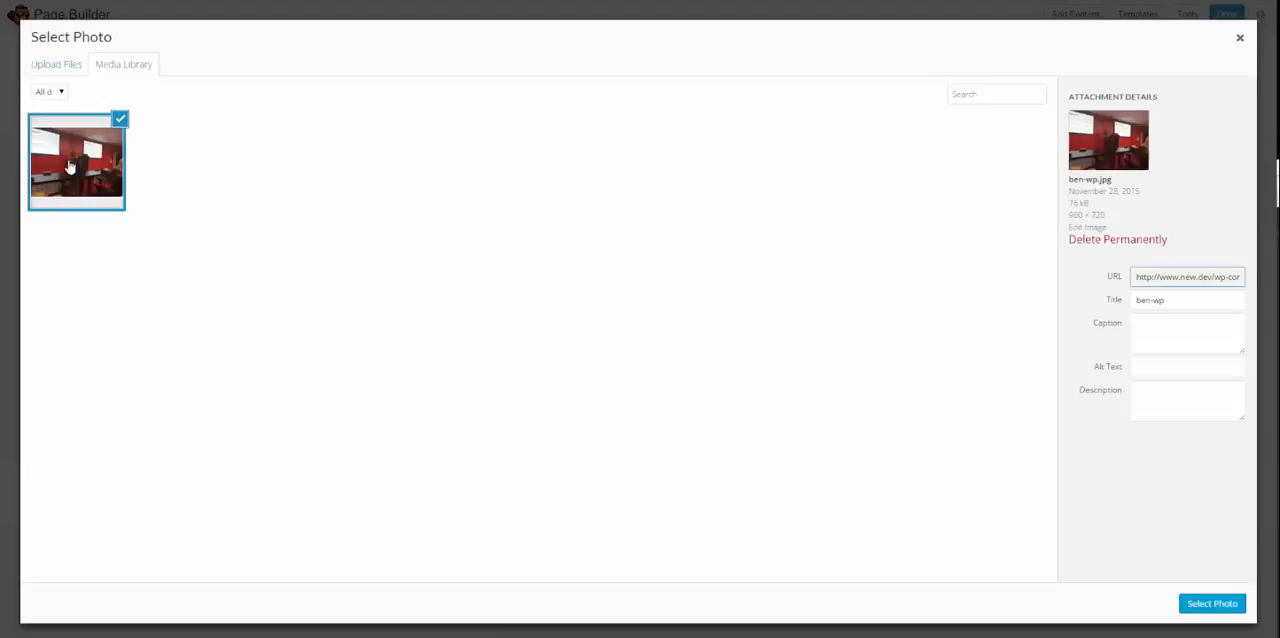
pyautogui.click(1211, 604)
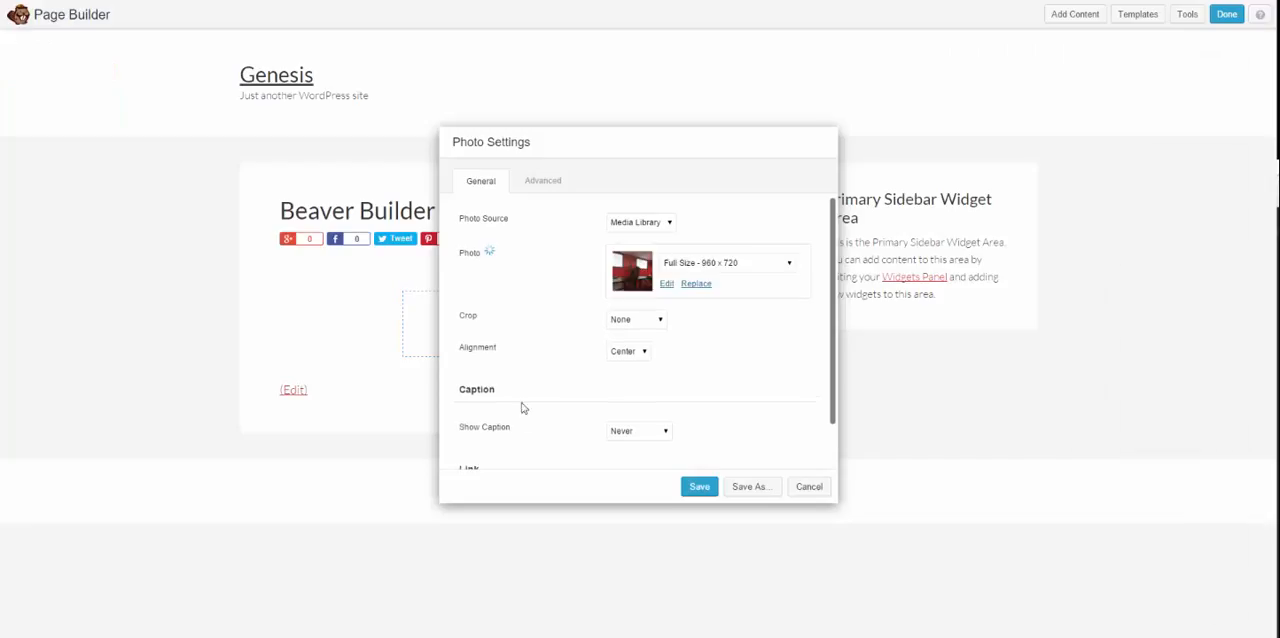
pyautogui.click(700, 488)
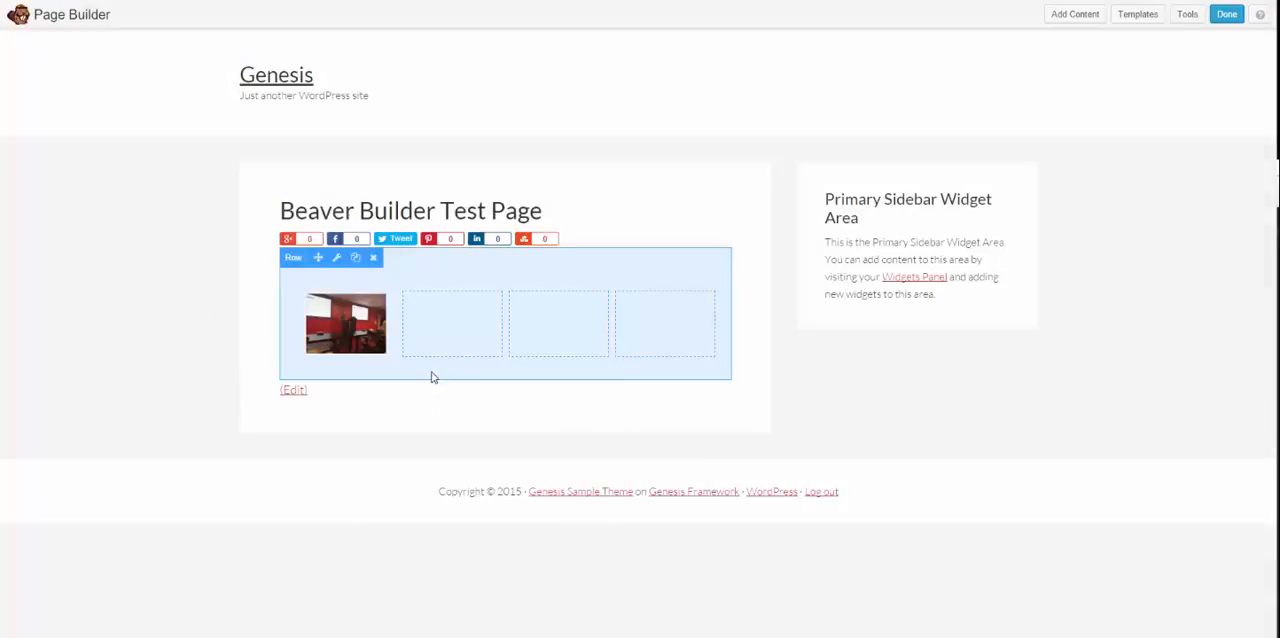
# Step: Add a Text Editor module to the row's second column with the text "This is some text I want to place right here."
pyautogui.moveTo(360, 332)
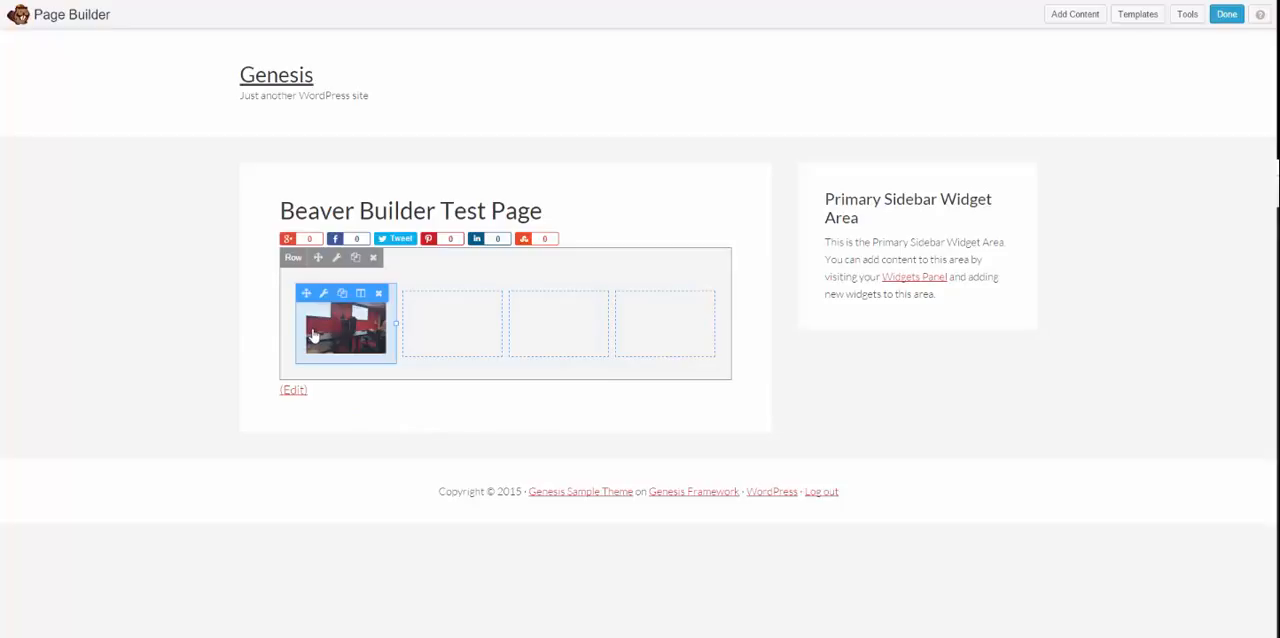
pyautogui.moveTo(632, 306)
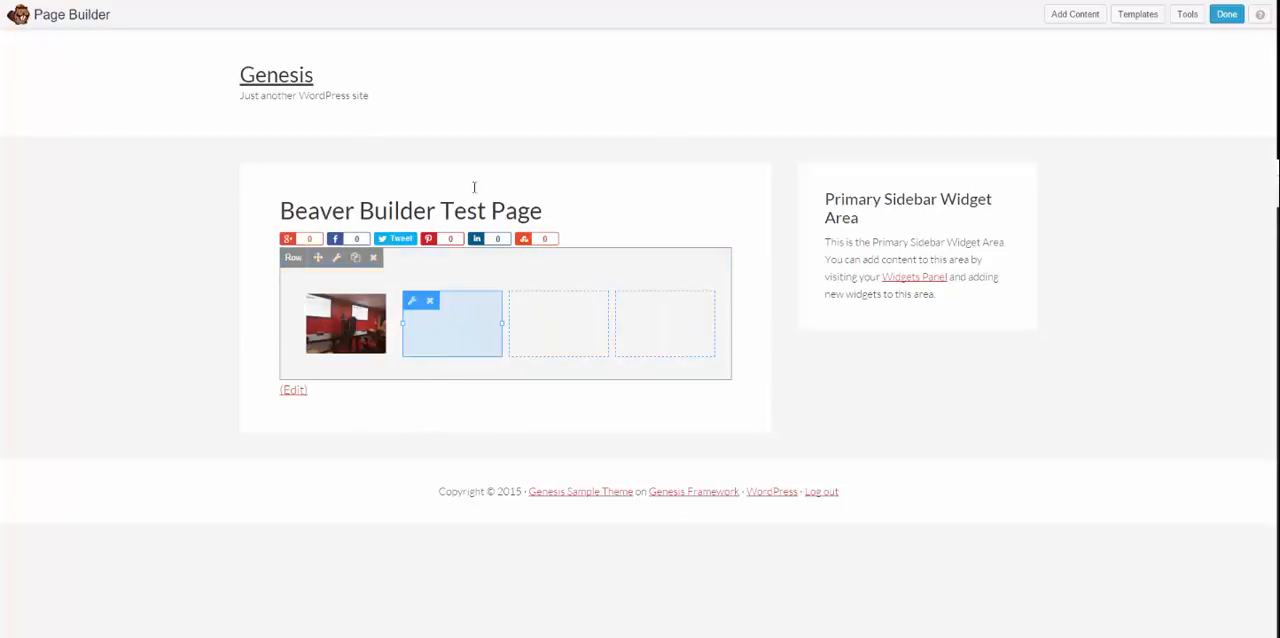
pyautogui.moveTo(417, 306)
pyautogui.click(1077, 20)
pyautogui.moveTo(1133, 225); pyautogui.dragTo(463, 321)
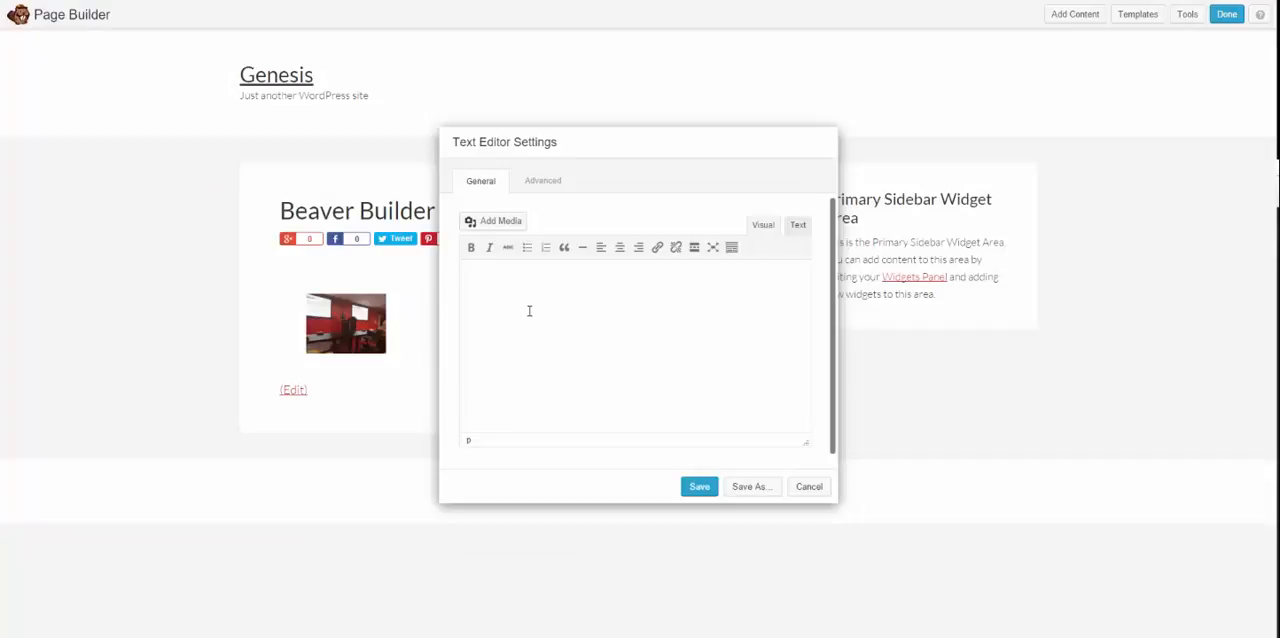
pyautogui.write('This is some text I want to pla')
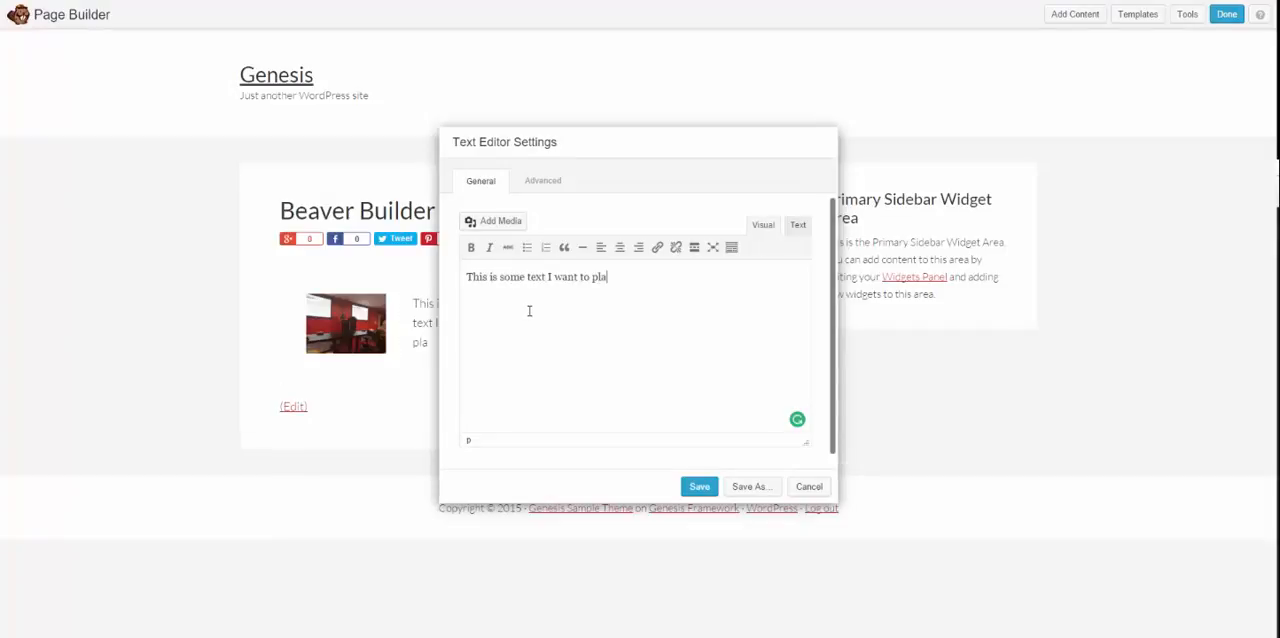
pyautogui.write('ce right here.')
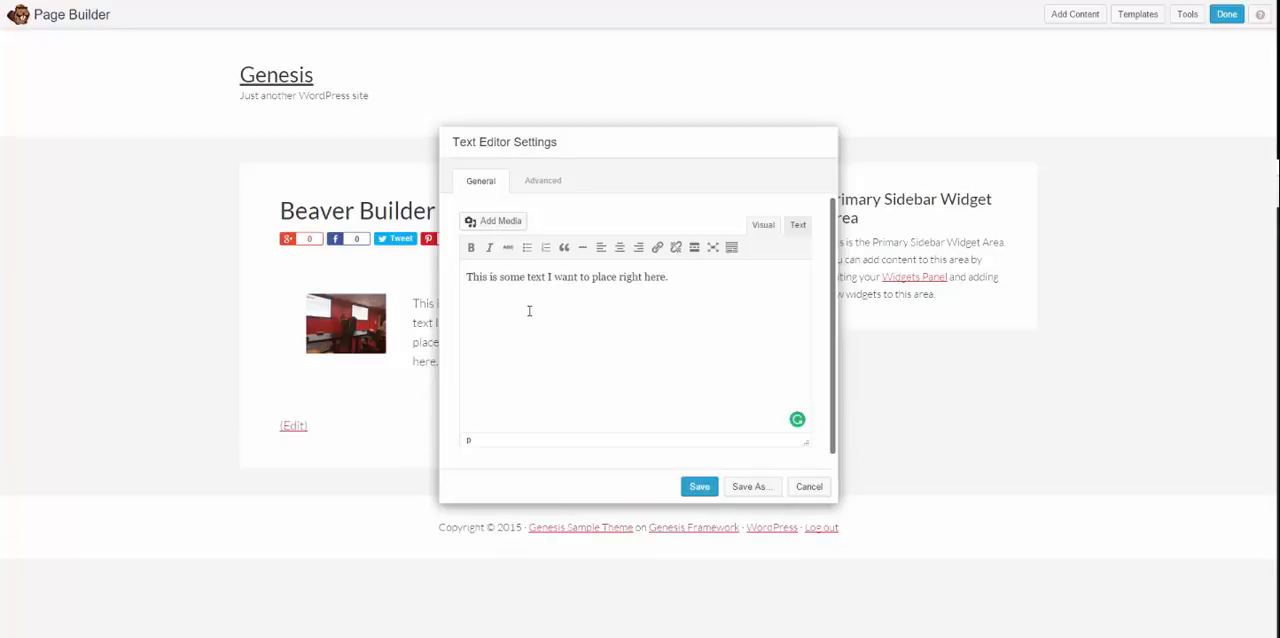
# Step: Move the text settings dialog aside to check the live preview in the second column, and save the text module
pyautogui.moveTo(749, 315); pyautogui.dragTo(225, 299)
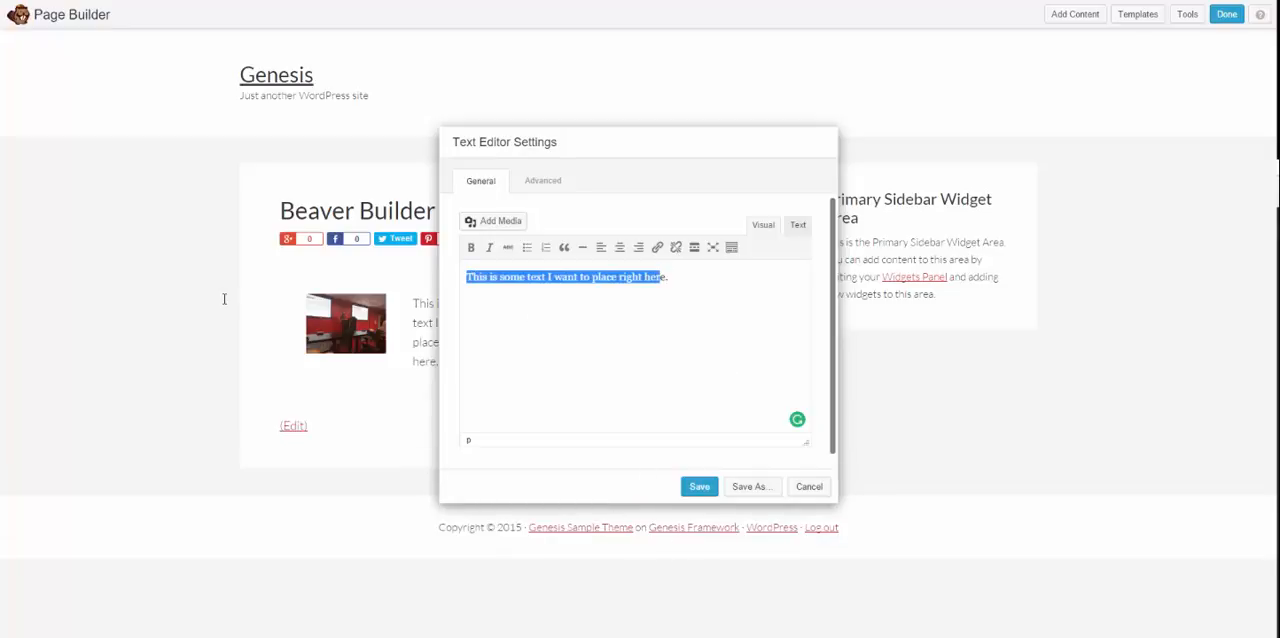
pyautogui.moveTo(620, 139); pyautogui.dragTo(657, 105)
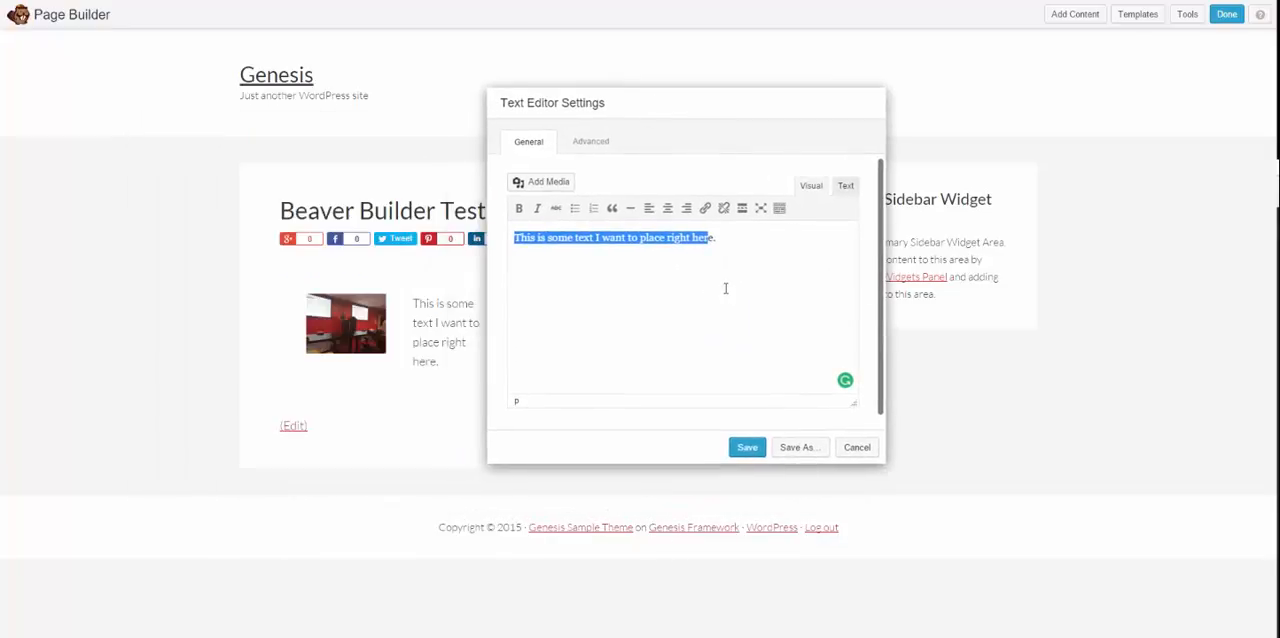
pyautogui.click(726, 296)
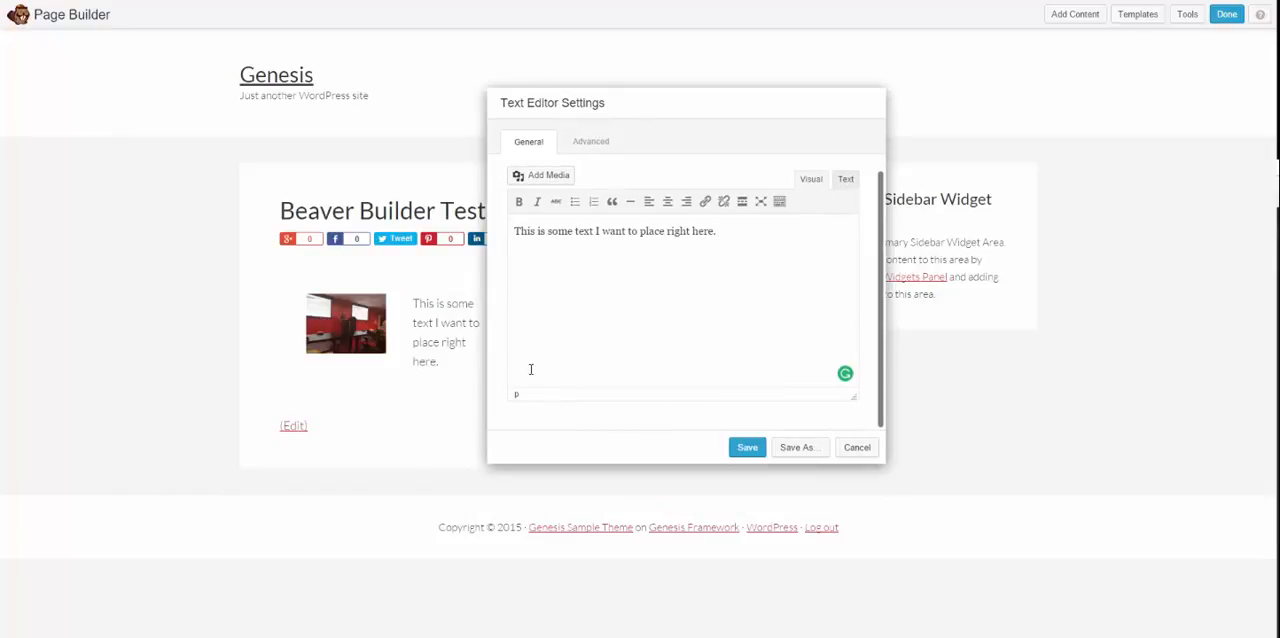
pyautogui.moveTo(646, 100); pyautogui.dragTo(620, 111)
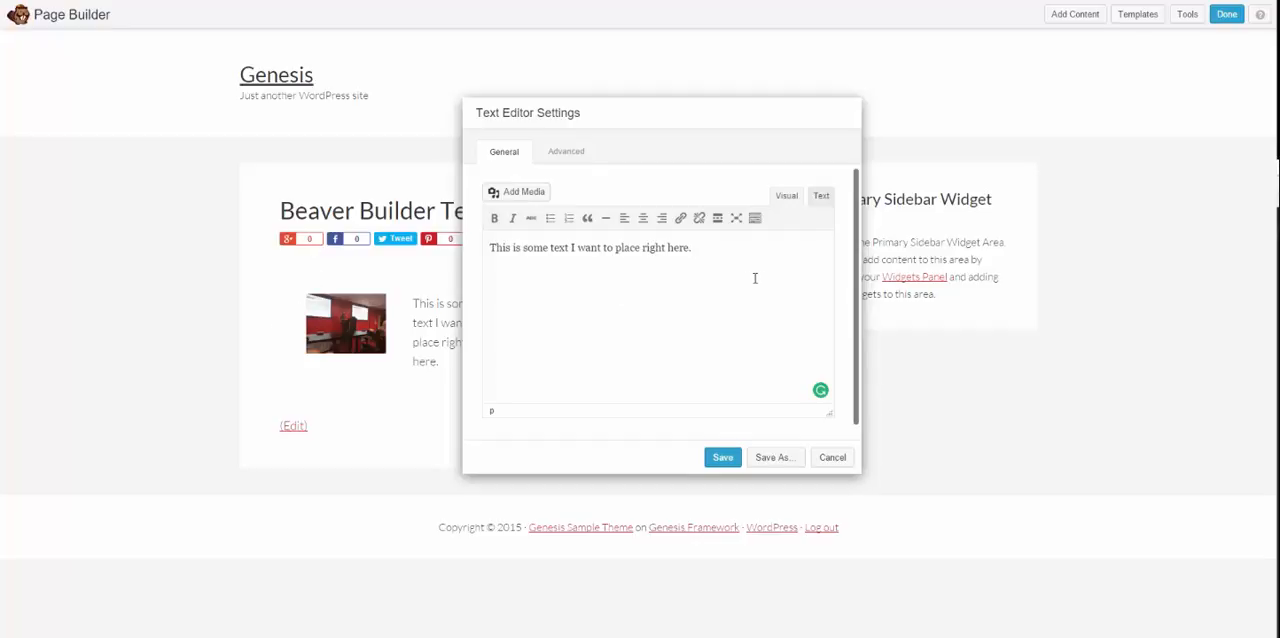
pyautogui.moveTo(755, 278); pyautogui.dragTo(249, 244)
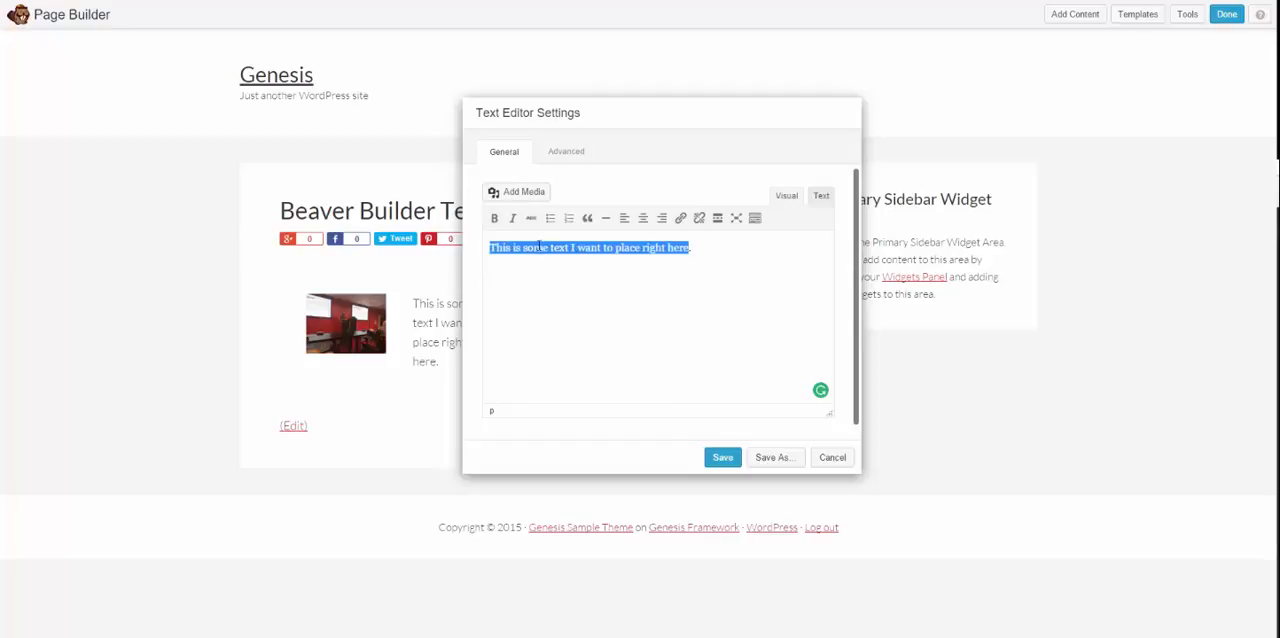
pyautogui.click(747, 284)
pyautogui.moveTo(747, 284); pyautogui.dragTo(214, 263)
pyautogui.click(755, 288)
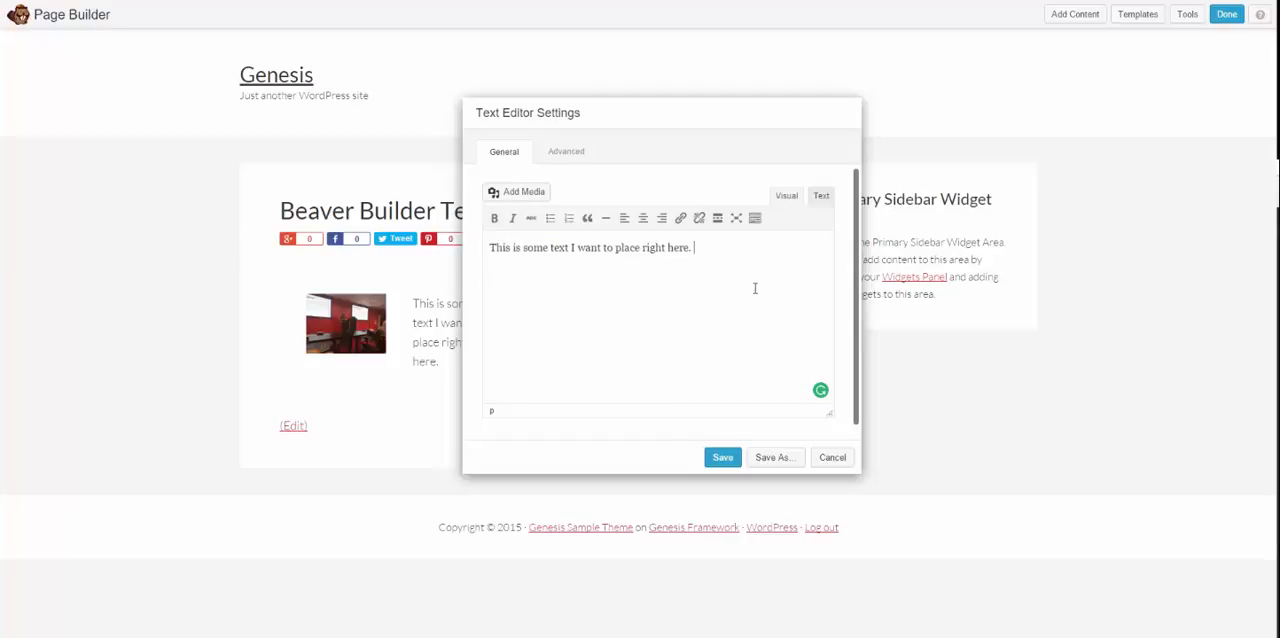
pyautogui.moveTo(667, 288); pyautogui.dragTo(378, 288)
pyautogui.click(656, 331)
pyautogui.click(722, 458)
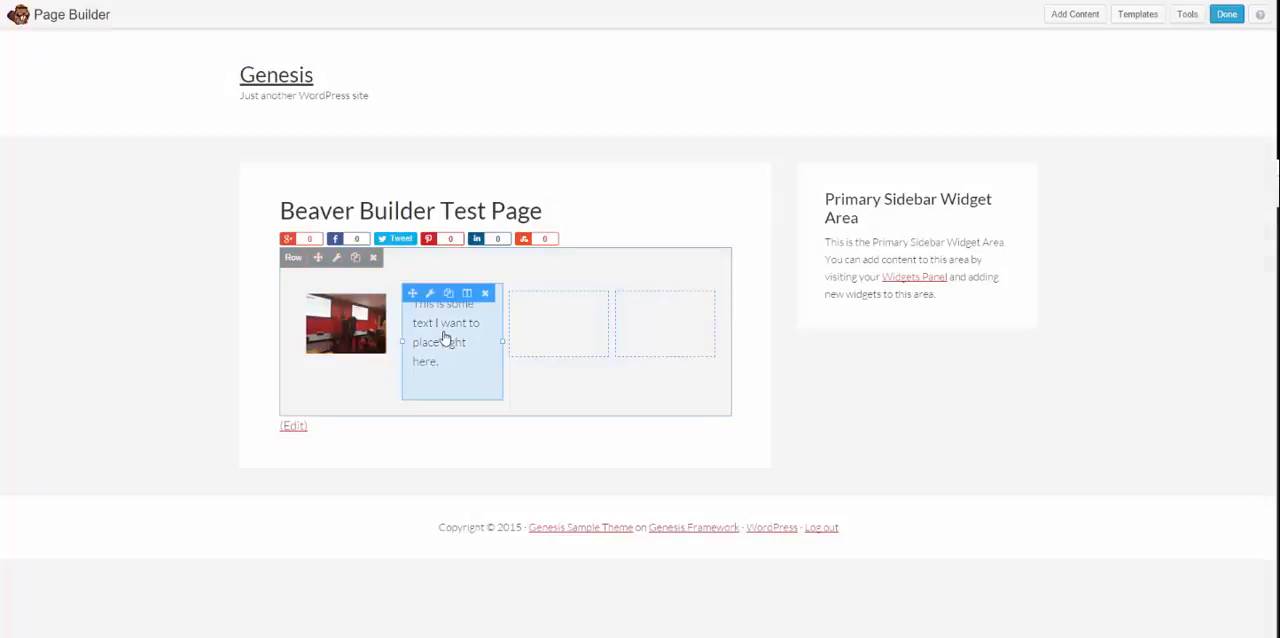
# Step: Look through the list of advanced modules available for adding content to the page
pyautogui.click(1074, 15)
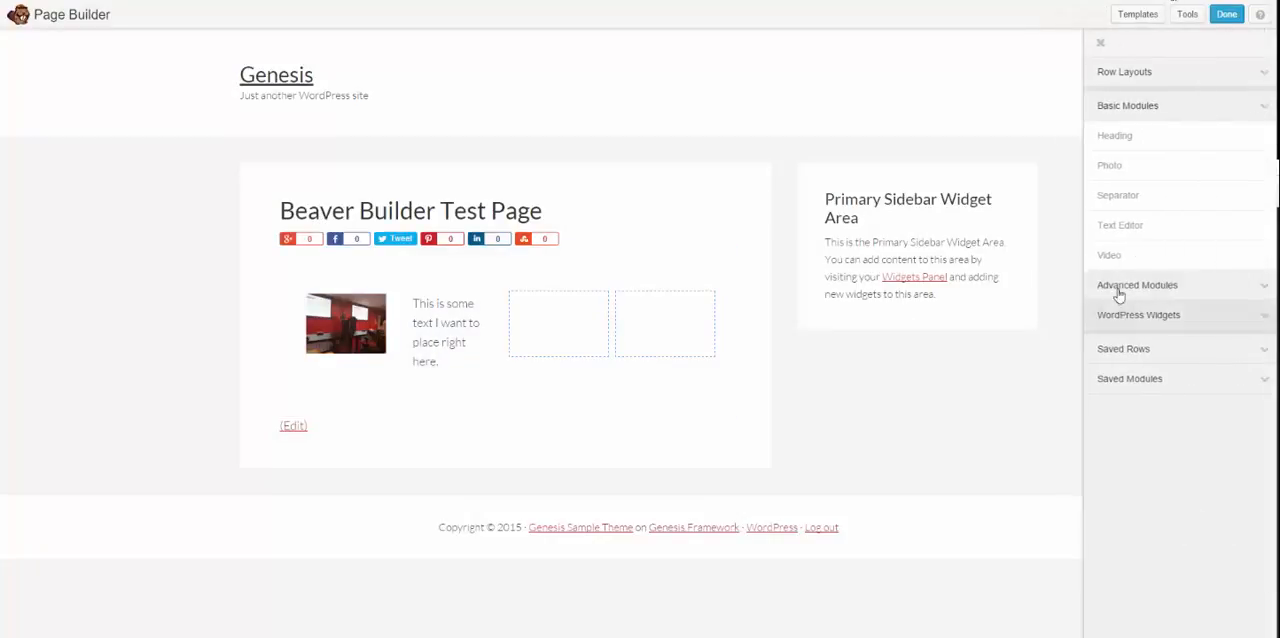
pyautogui.click(1146, 285)
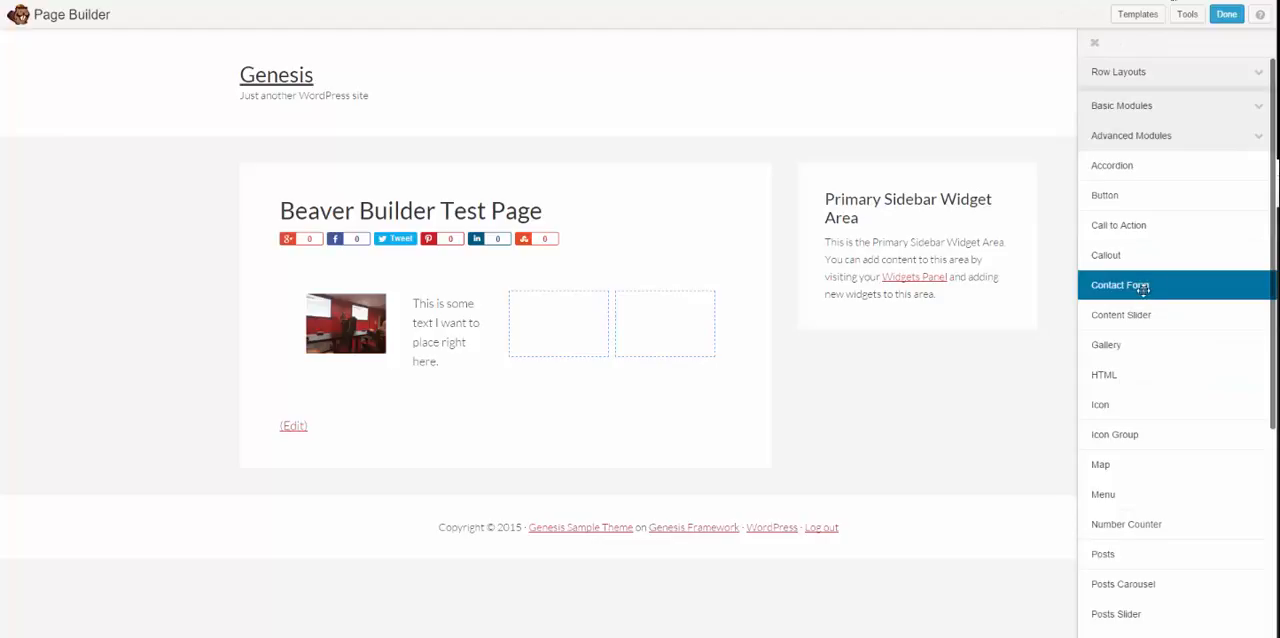
pyautogui.scroll(-1, 1138, 250)
pyautogui.scroll(1, 1132, 180)
pyautogui.scroll(-2, 1154, 335)
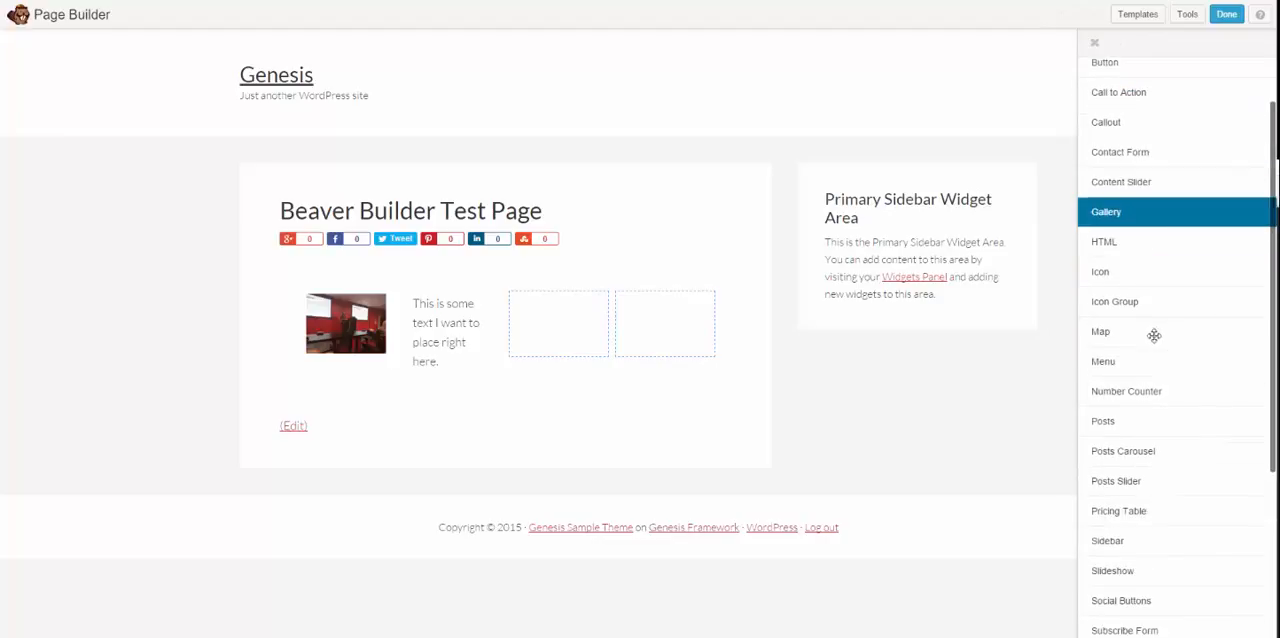
pyautogui.scroll(-3, 1152, 389)
pyautogui.scroll(2, 1160, 300)
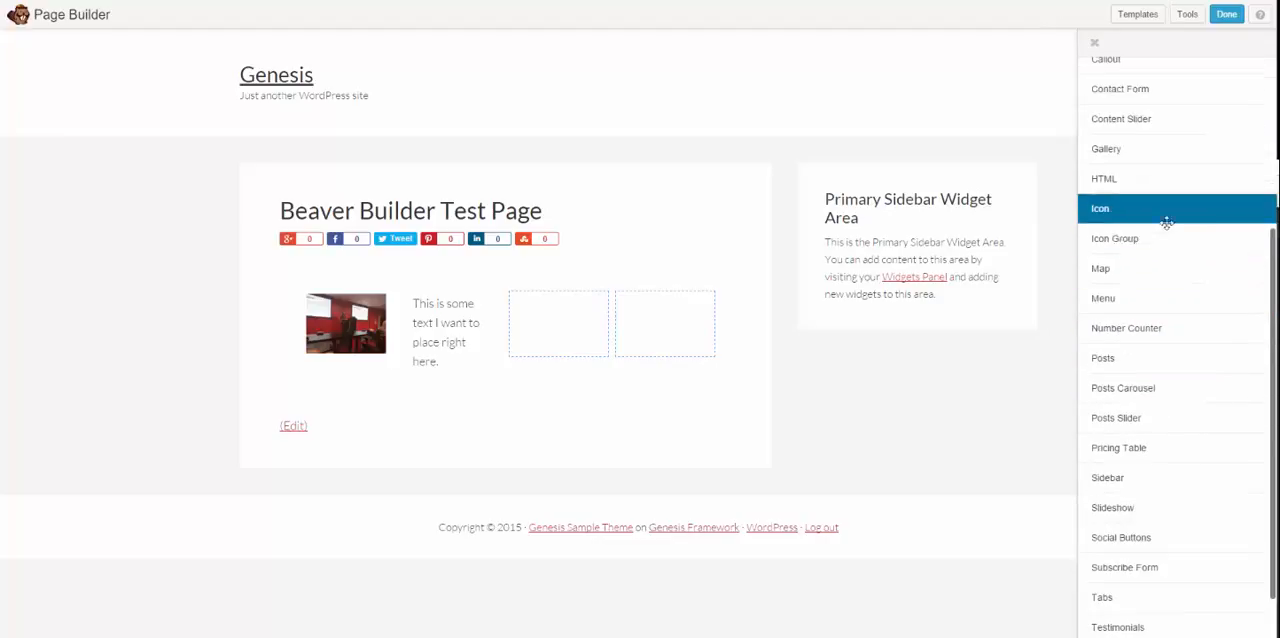
pyautogui.scroll(3, 1130, 320)
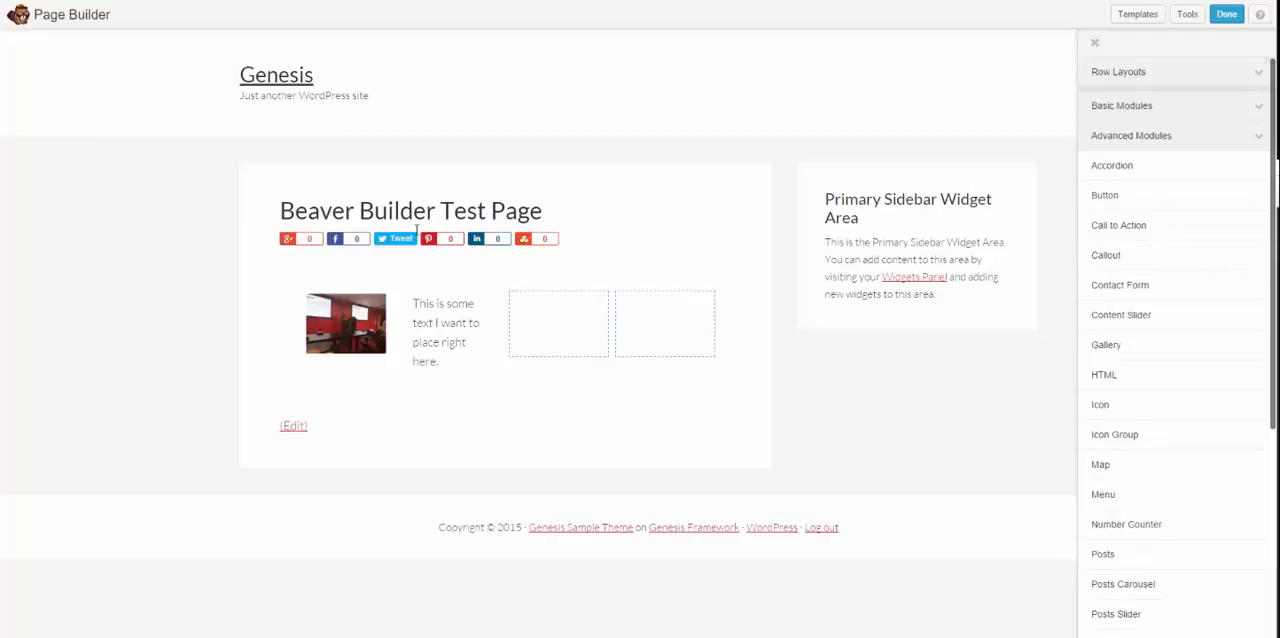
# Step: Duplicate the text module in the second column and move the copy into the empty third column
pyautogui.moveTo(430, 308)
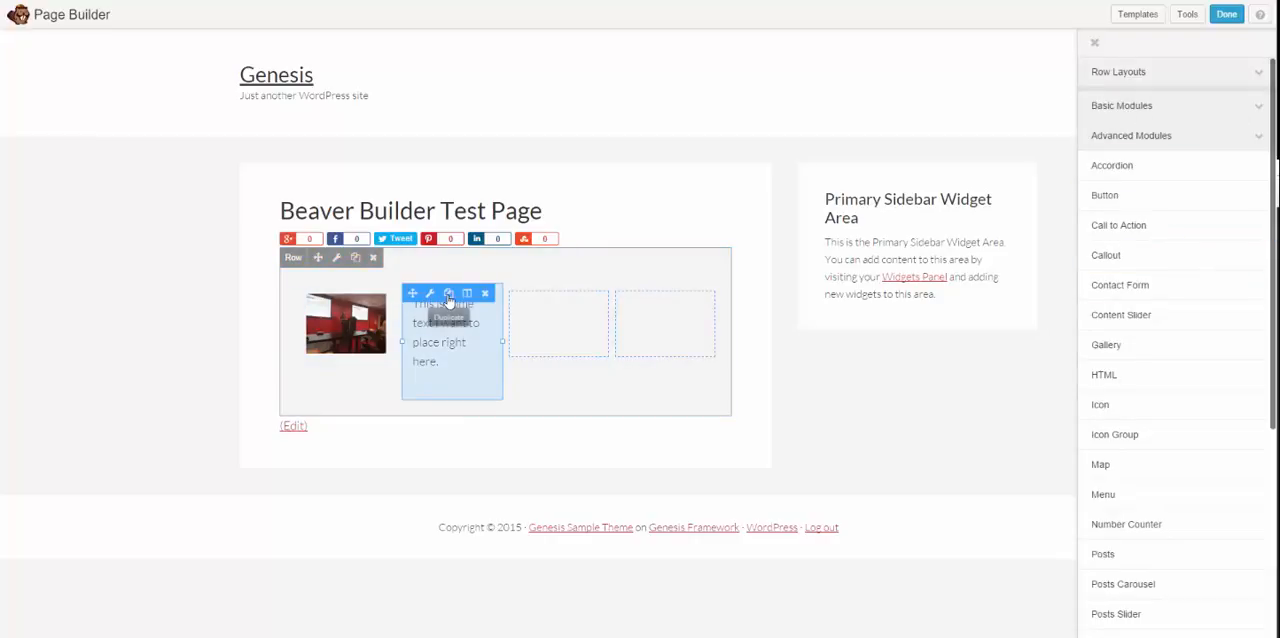
pyautogui.click(448, 298)
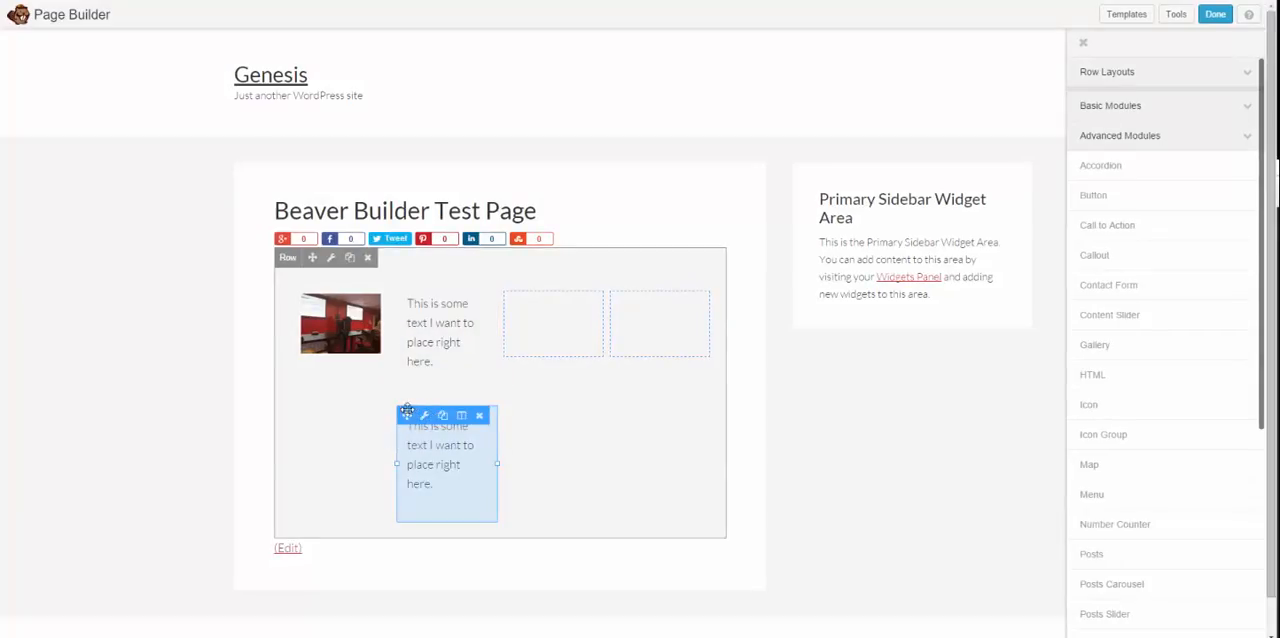
pyautogui.moveTo(407, 415); pyautogui.dragTo(512, 338)
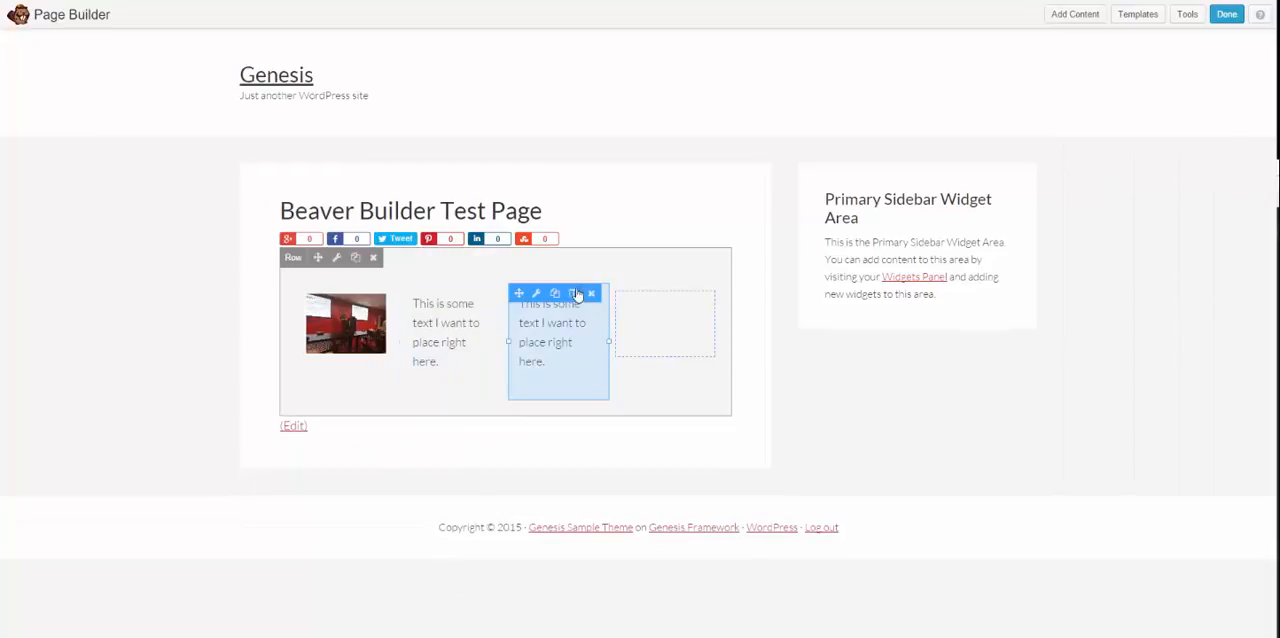
# Step: Duplicate the text module in the third column and move the copy into the empty fourth column
pyautogui.click(560, 298)
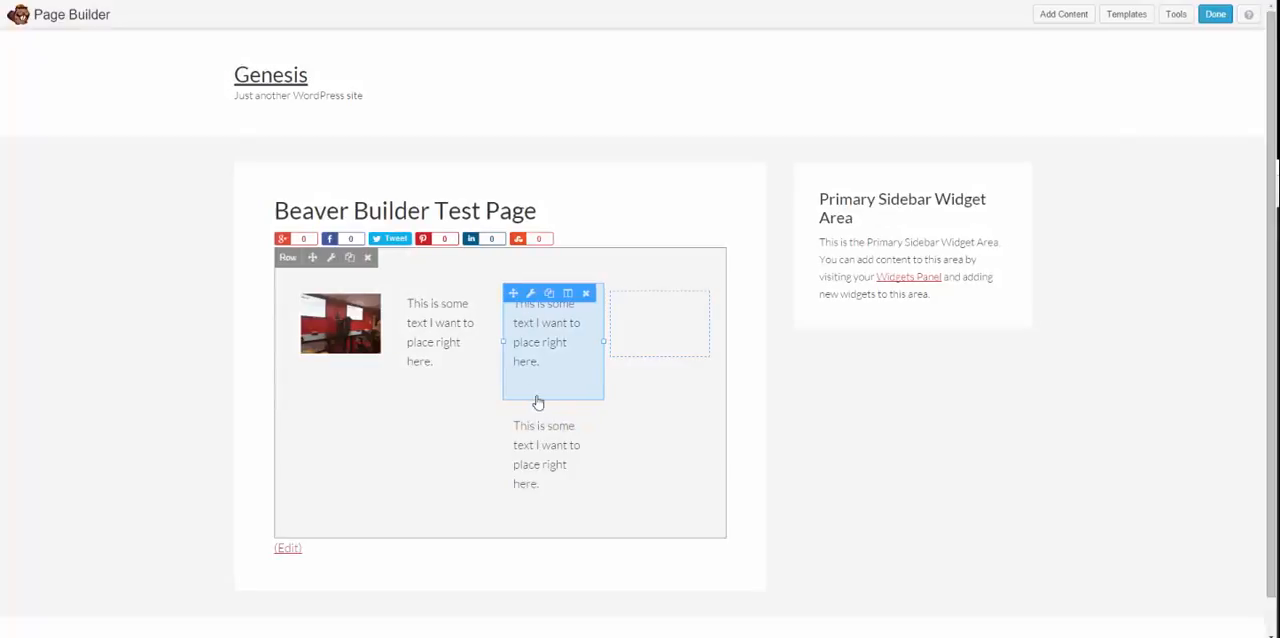
pyautogui.moveTo(515, 414); pyautogui.dragTo(657, 323)
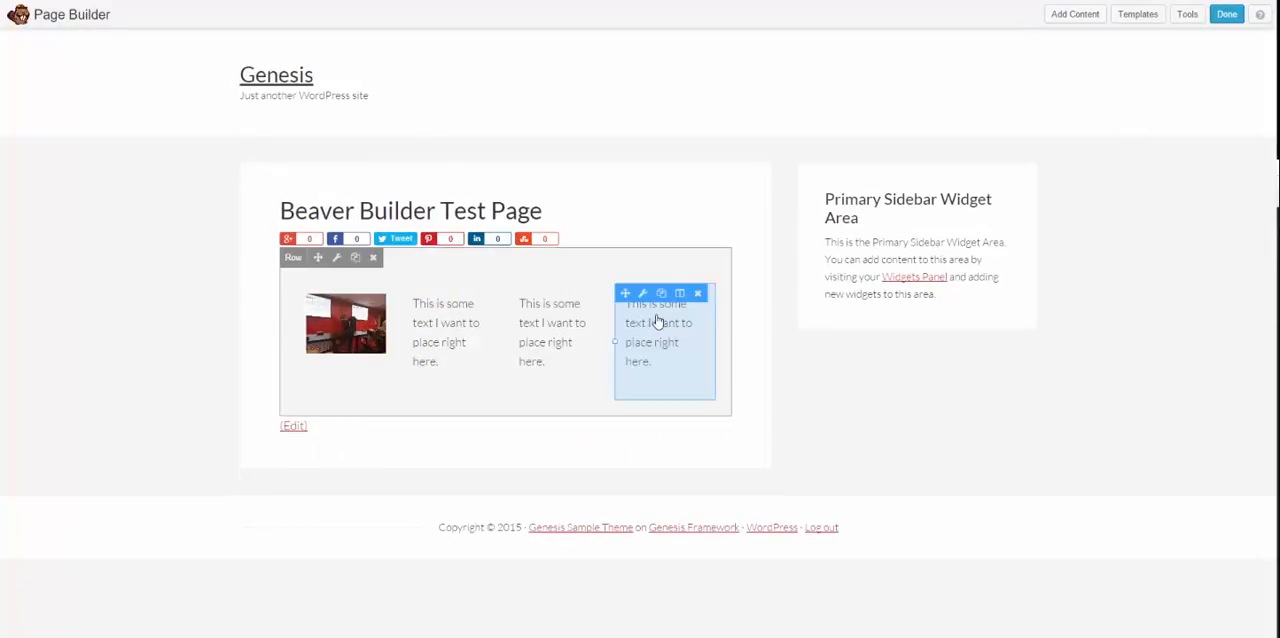
# Step: Add a one-column row below the existing four-column row
pyautogui.click(1072, 14)
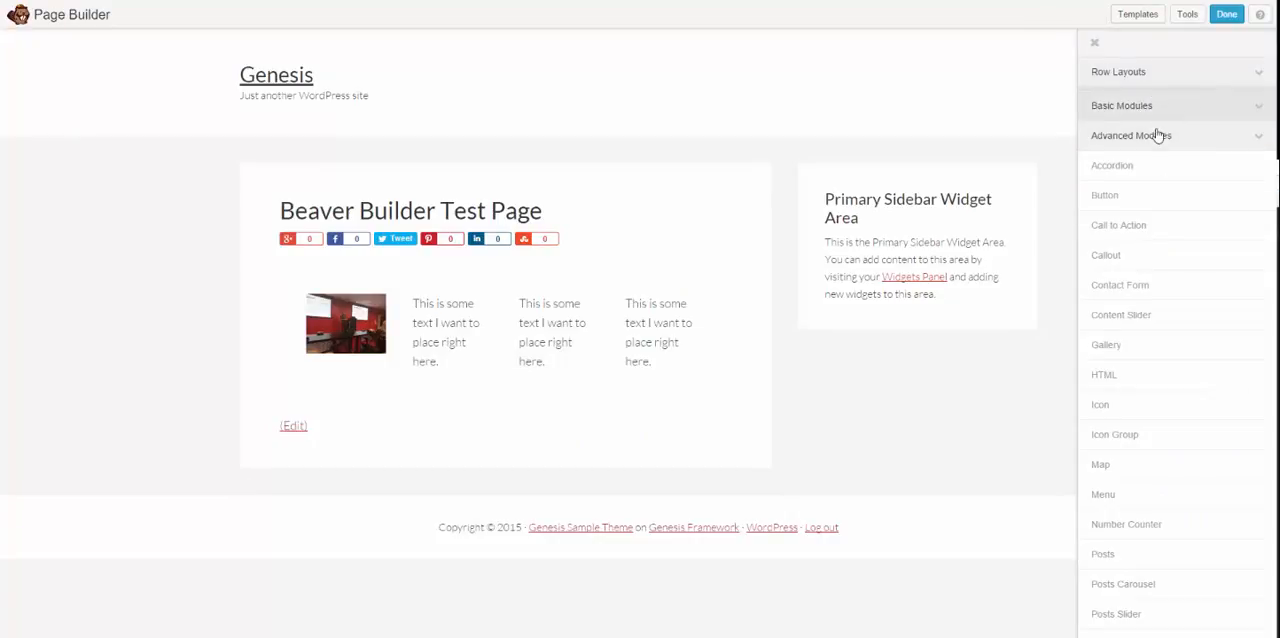
pyautogui.click(1157, 135)
pyautogui.click(1168, 109)
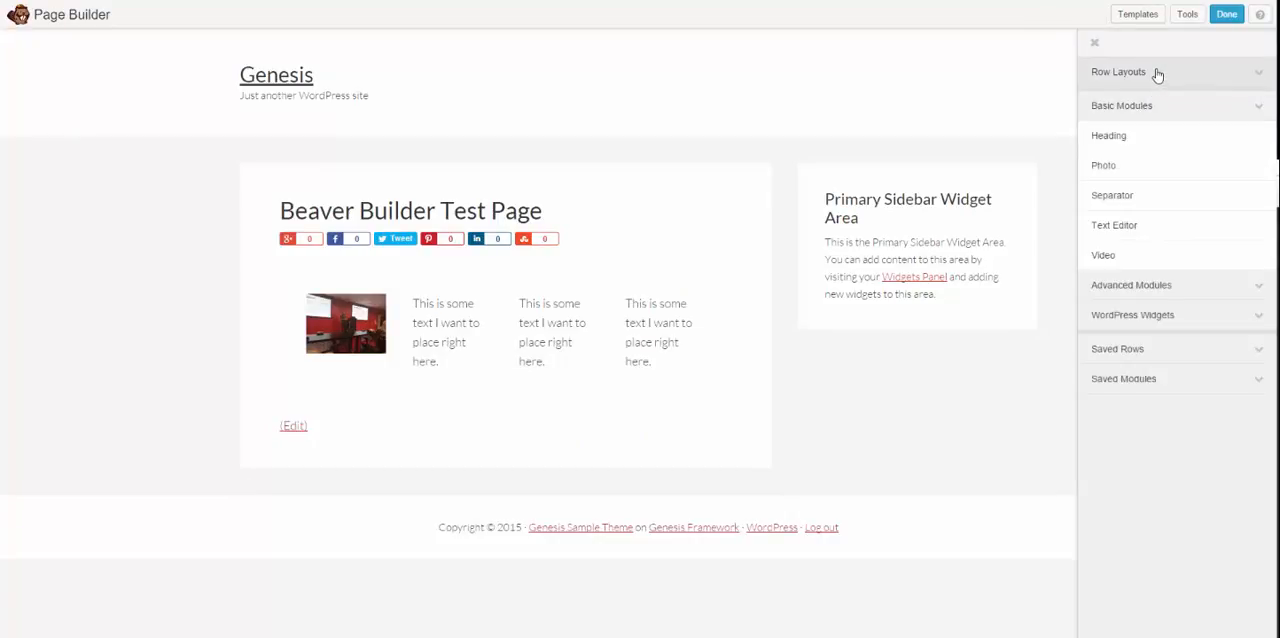
pyautogui.click(1154, 74)
pyautogui.moveTo(1133, 107); pyautogui.dragTo(456, 470)
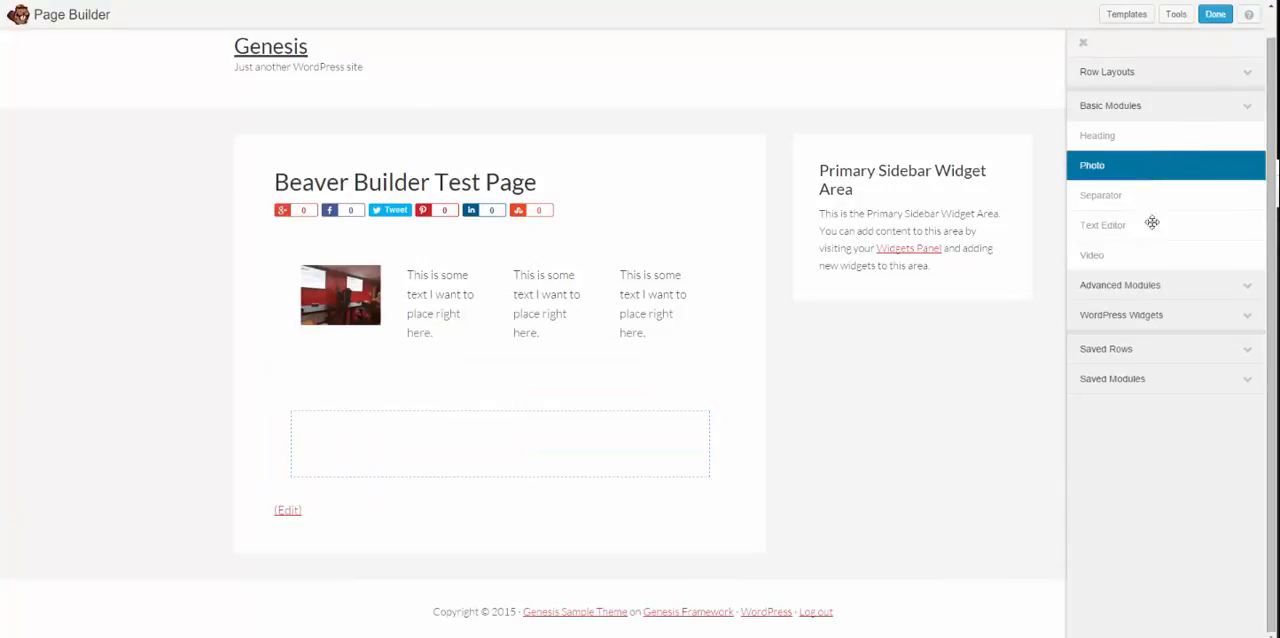
# Step: Add an Accordion module from the advanced modules to the empty one-column row
pyautogui.click(1118, 285)
pyautogui.scroll(-2, 1147, 210)
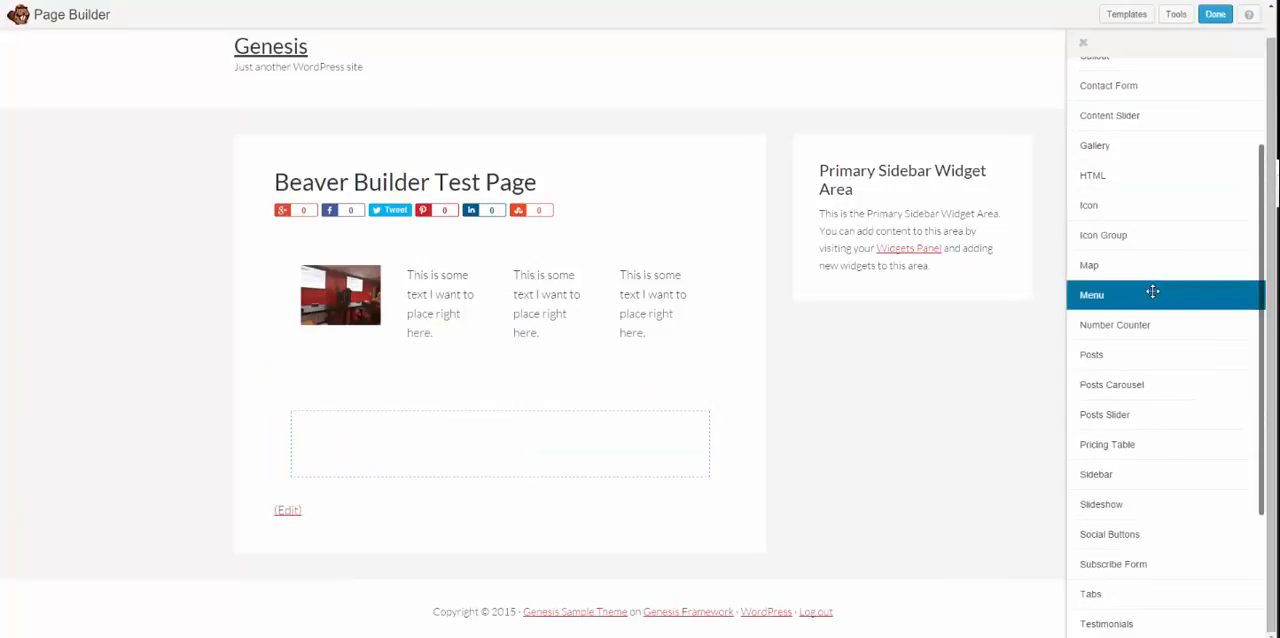
pyautogui.scroll(-2, 1151, 290)
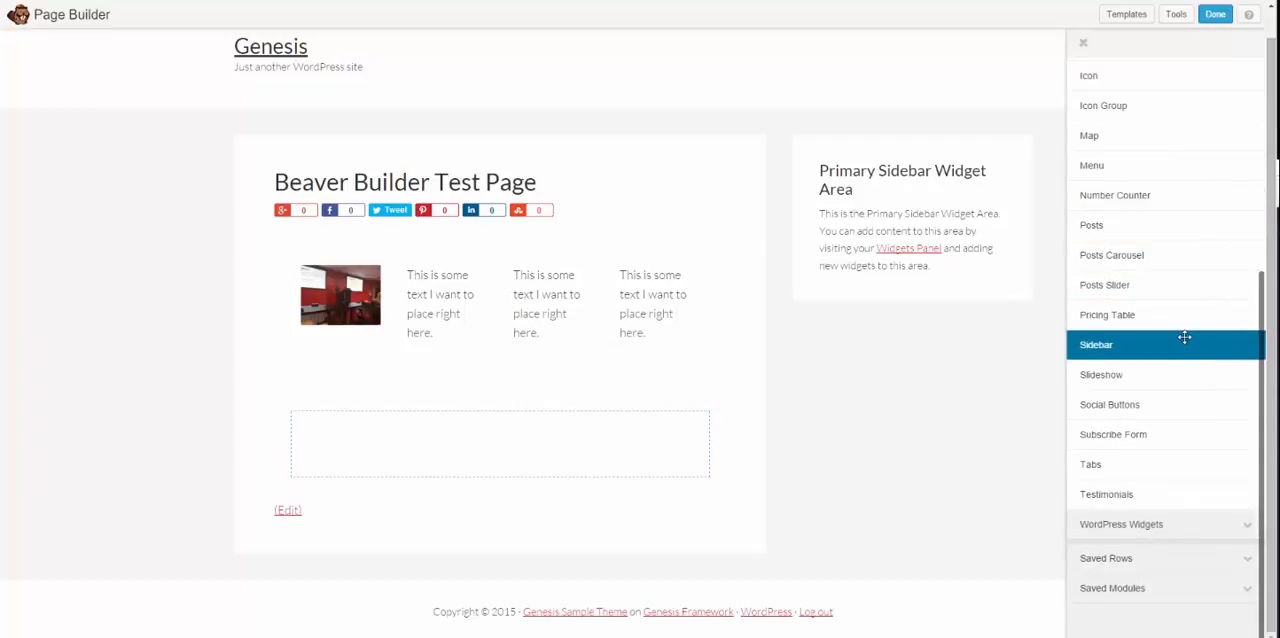
pyautogui.scroll(1, 1182, 375)
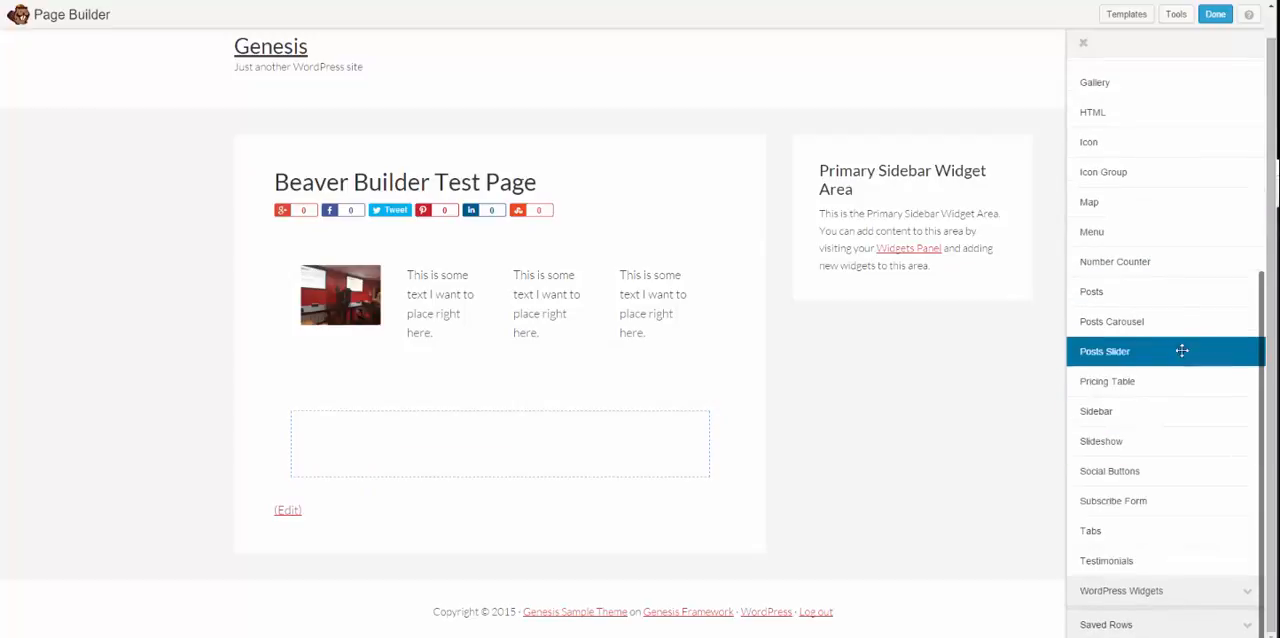
pyautogui.scroll(3, 1177, 248)
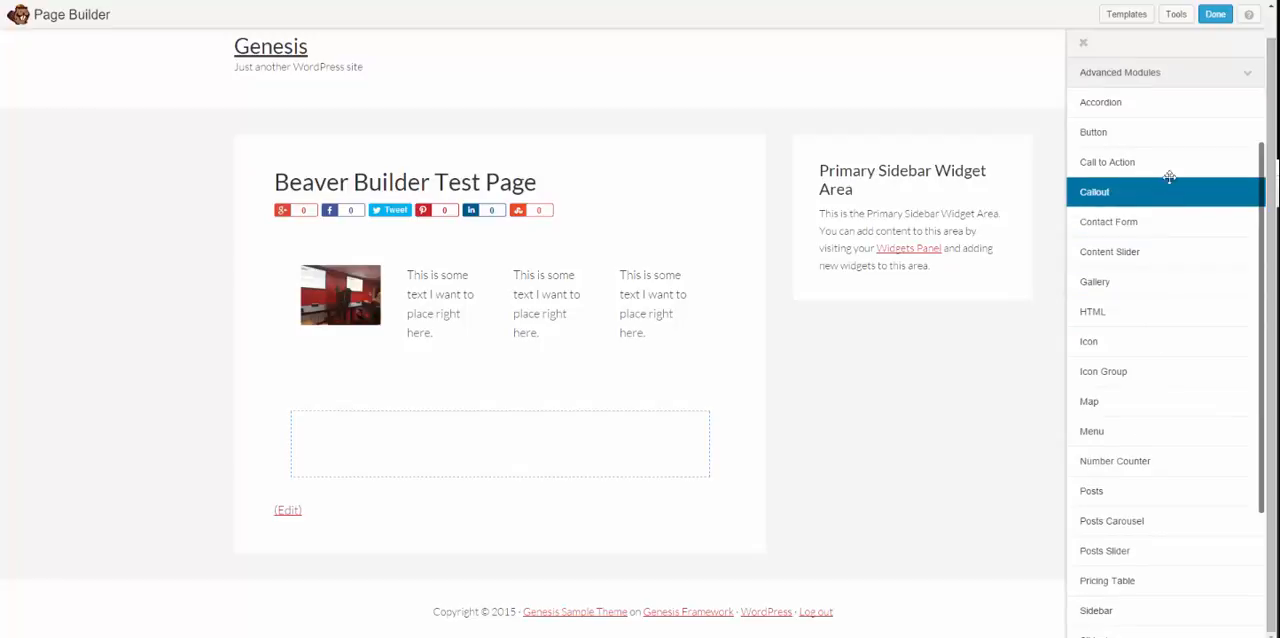
pyautogui.moveTo(1100, 102); pyautogui.dragTo(405, 473)
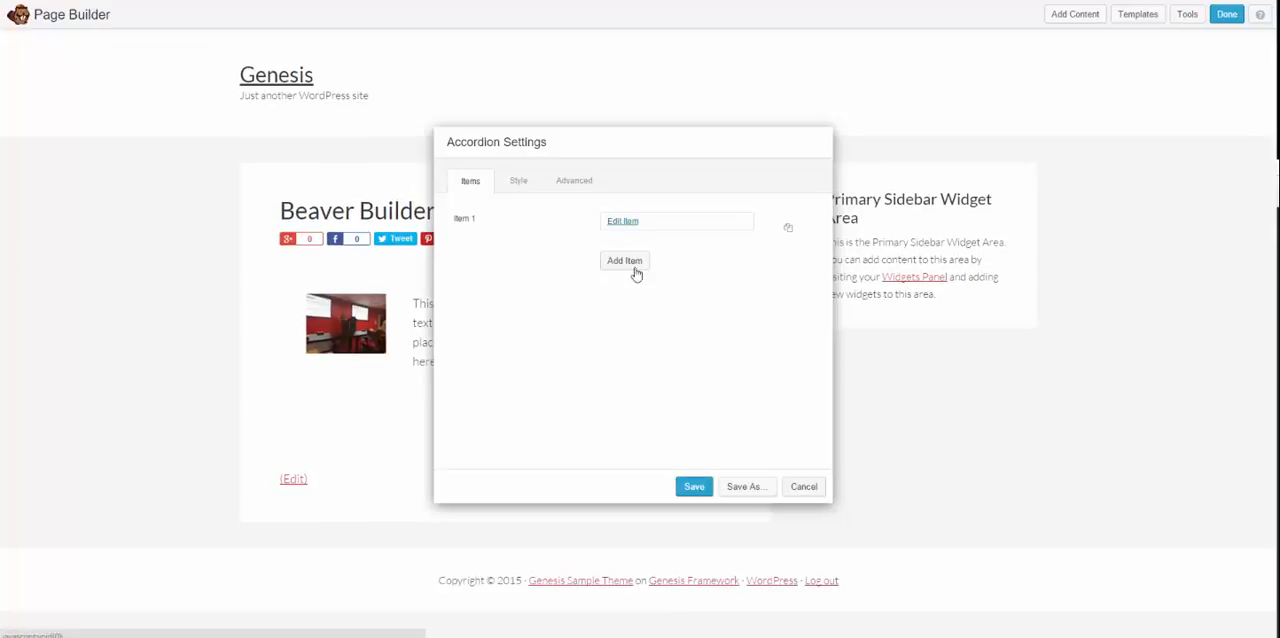
# Step: Label the first accordion item "Accordion Tab 1", give it the content "This is the text for accordion tab 1.", and save the item
pyautogui.click(630, 222)
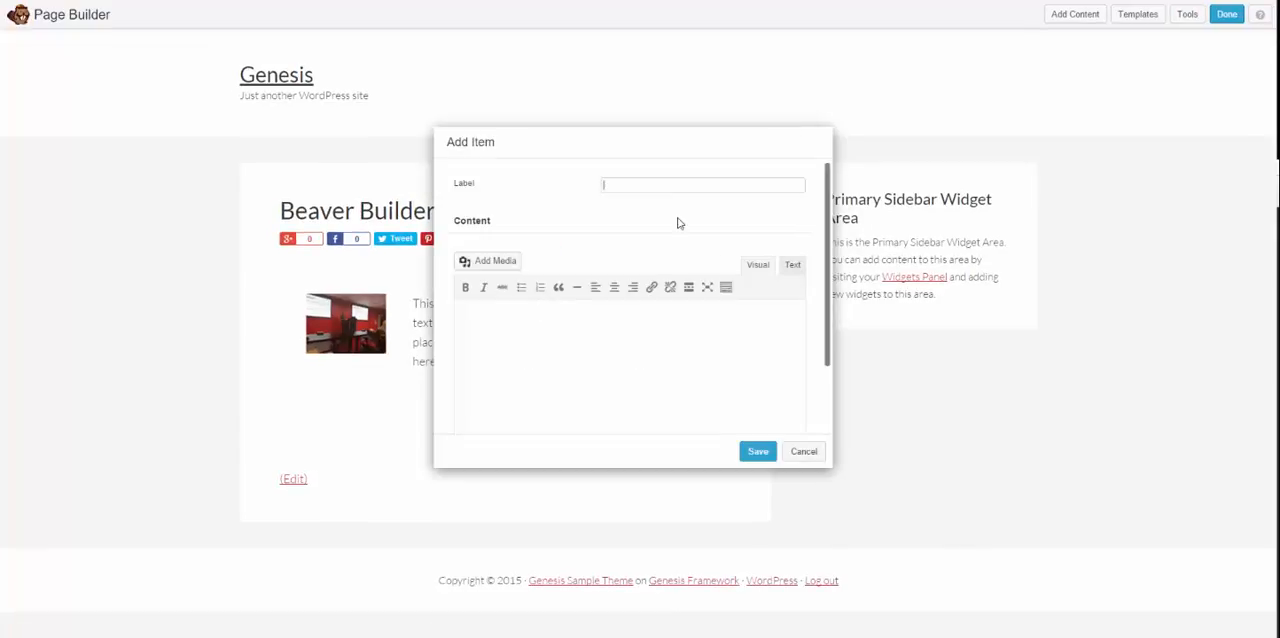
pyautogui.write('Accordion ')
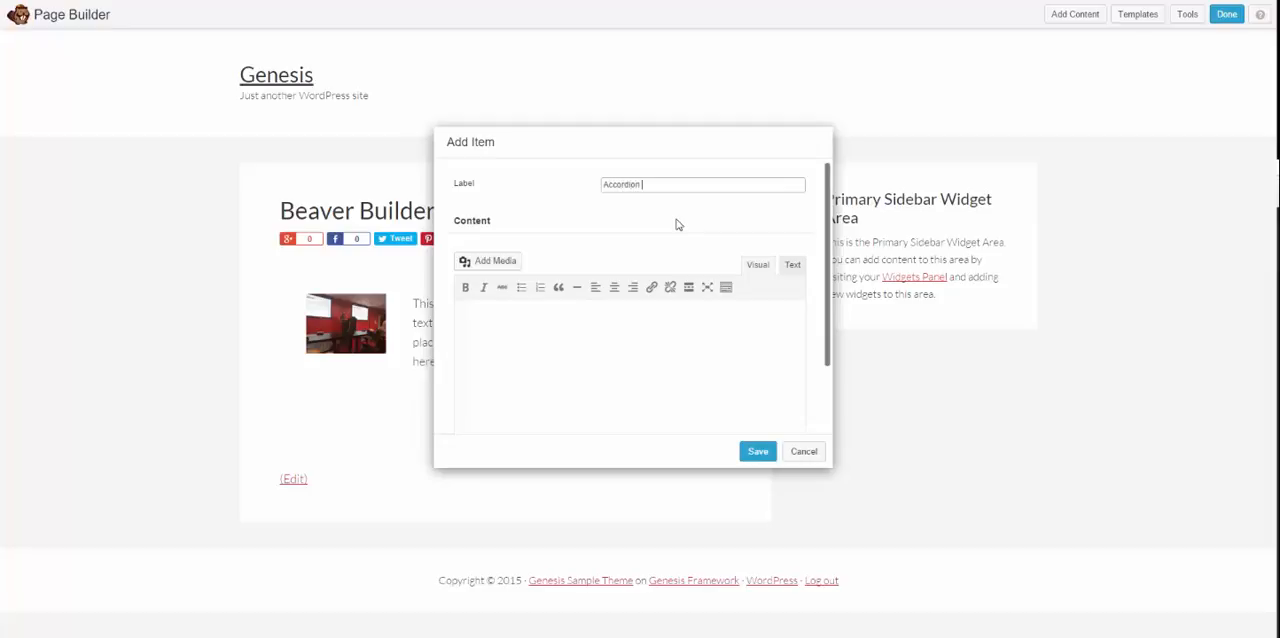
pyautogui.write('1')
pyautogui.press('Tab')
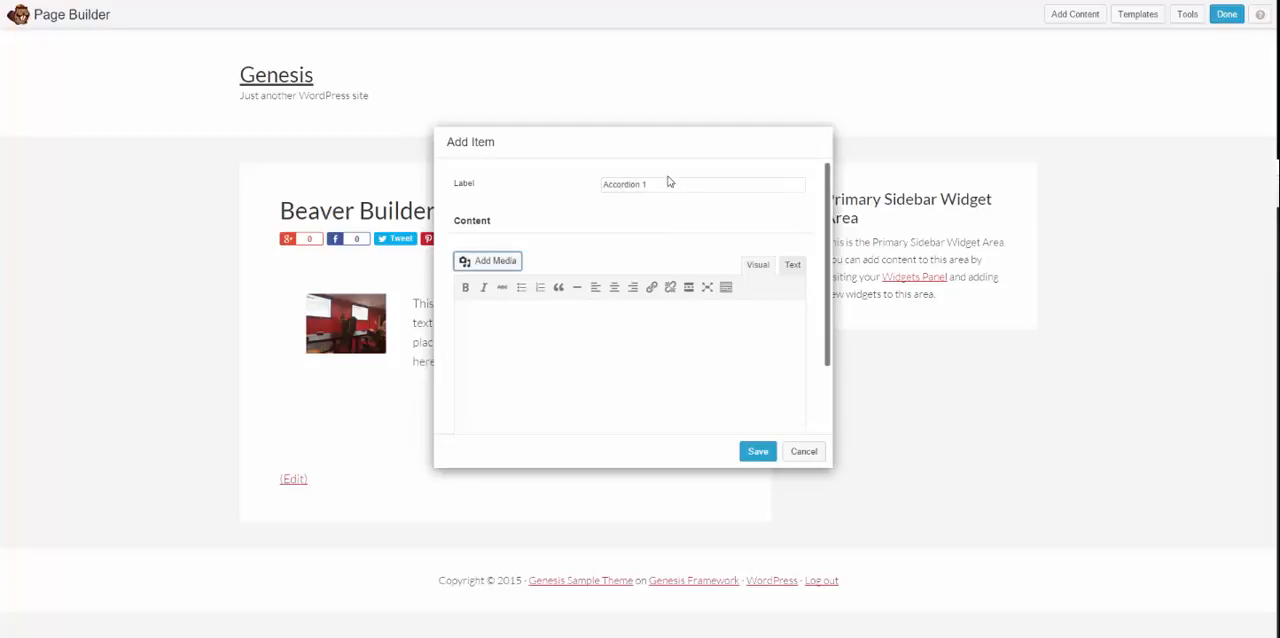
pyautogui.click(642, 183)
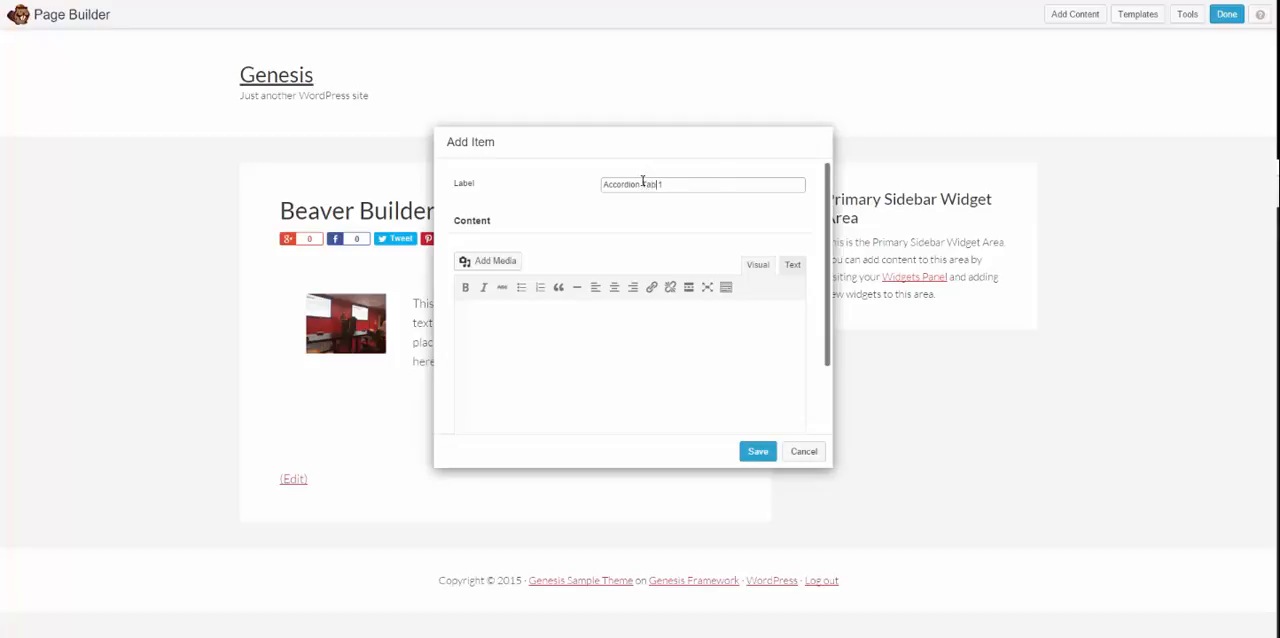
pyautogui.click(770, 361)
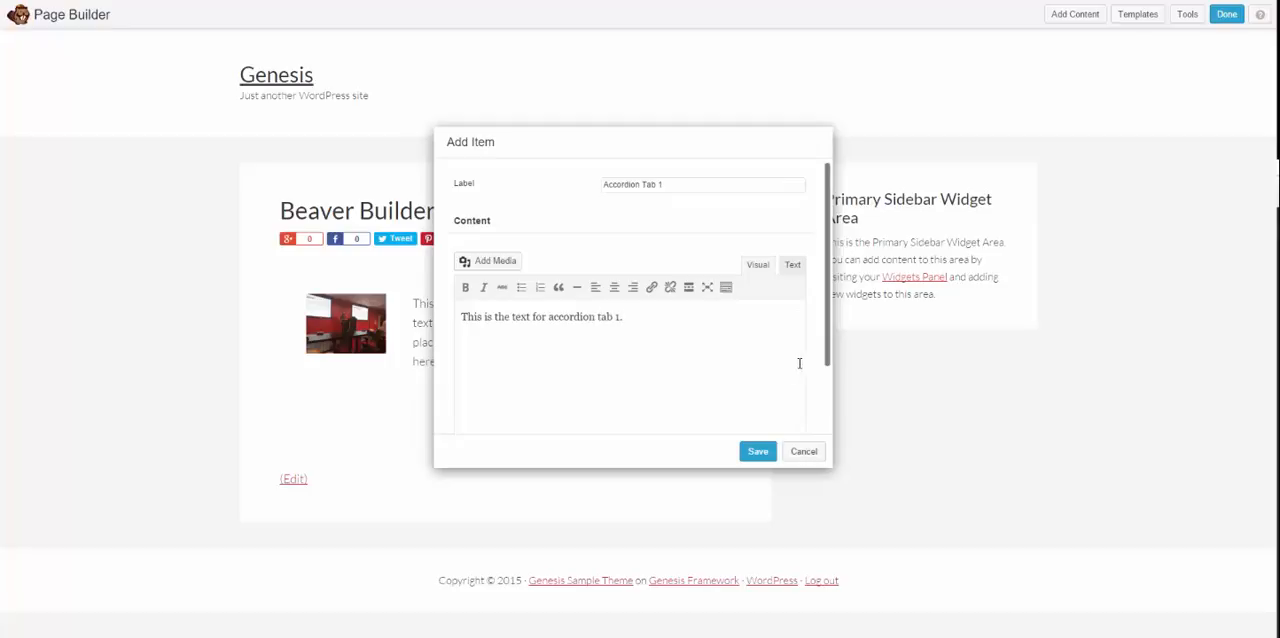
pyautogui.hotkey('ctrl', 'a')
pyautogui.click(757, 451)
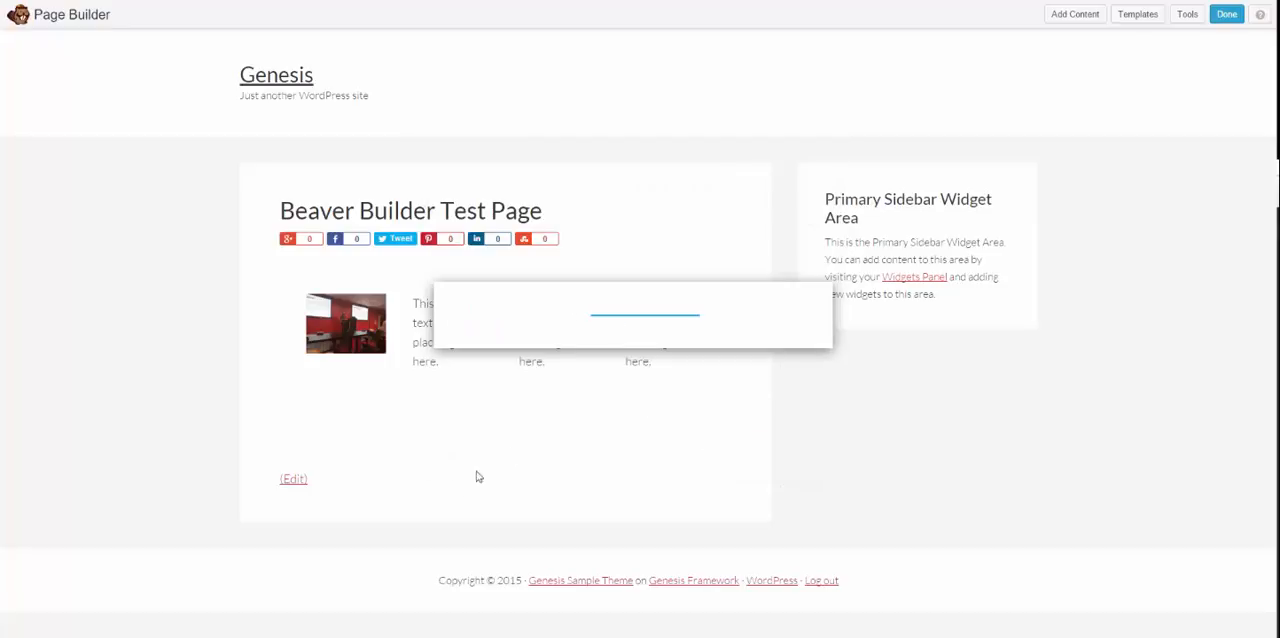
# Step: Add a second accordion item labeled "Accordion Tab 2" with the content "This is the text for accordion tab 1." and save it
pyautogui.click(612, 272)
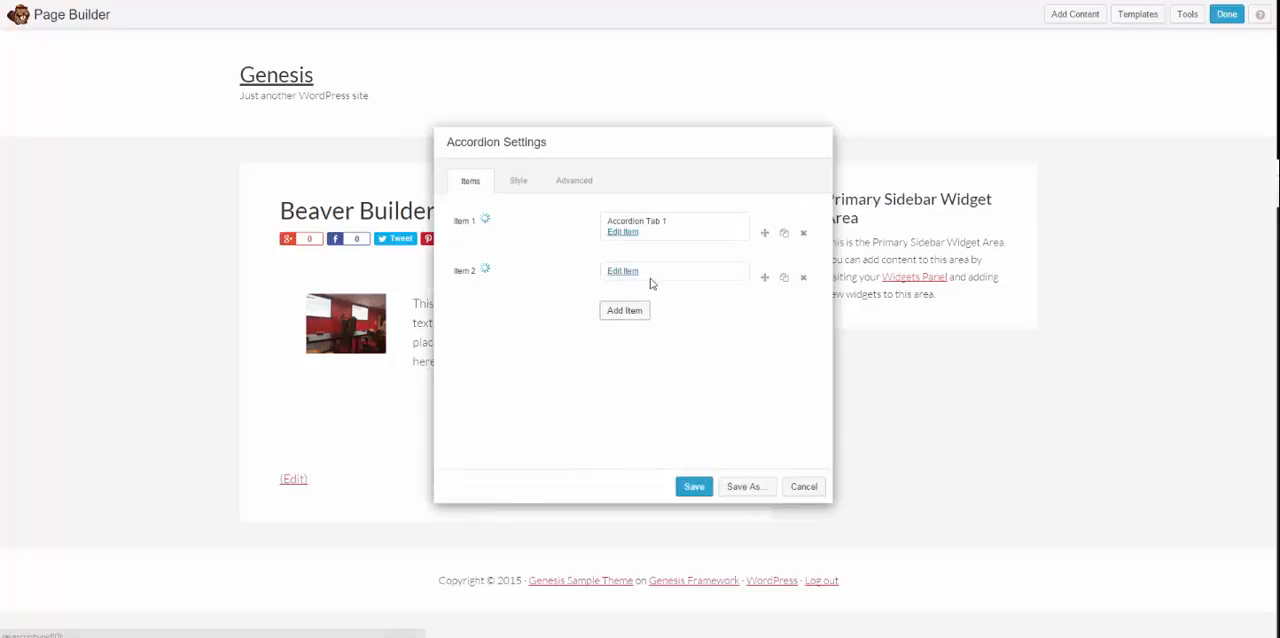
pyautogui.click(619, 272)
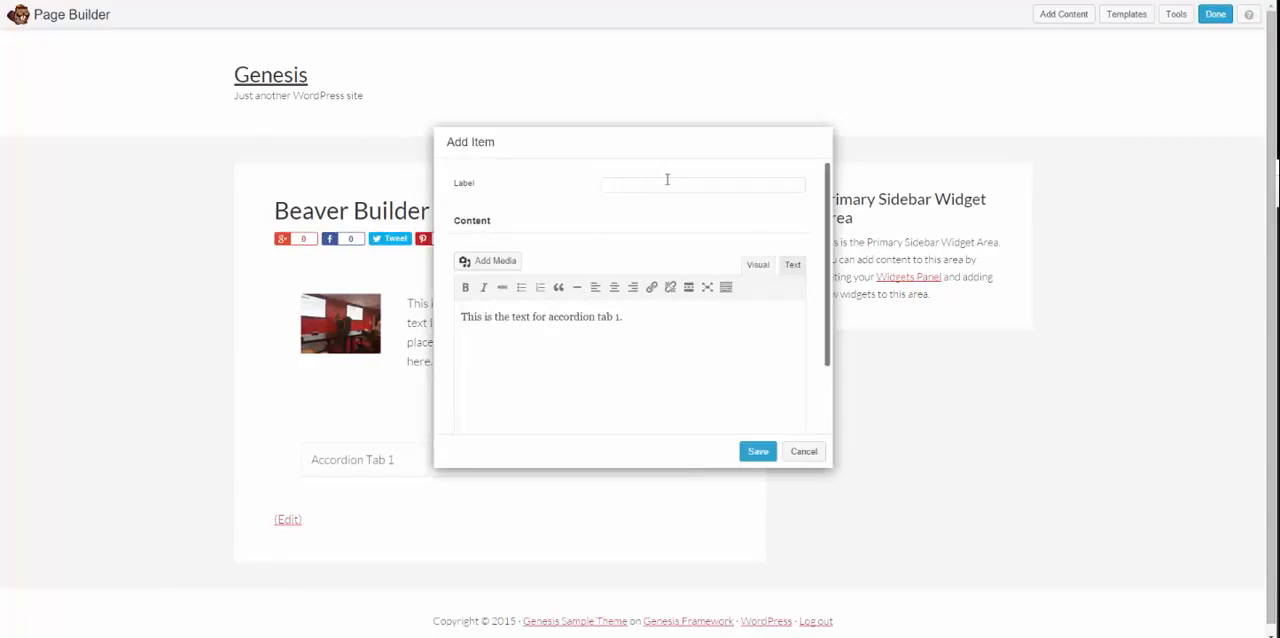
pyautogui.click(657, 189)
pyautogui.write('AC')
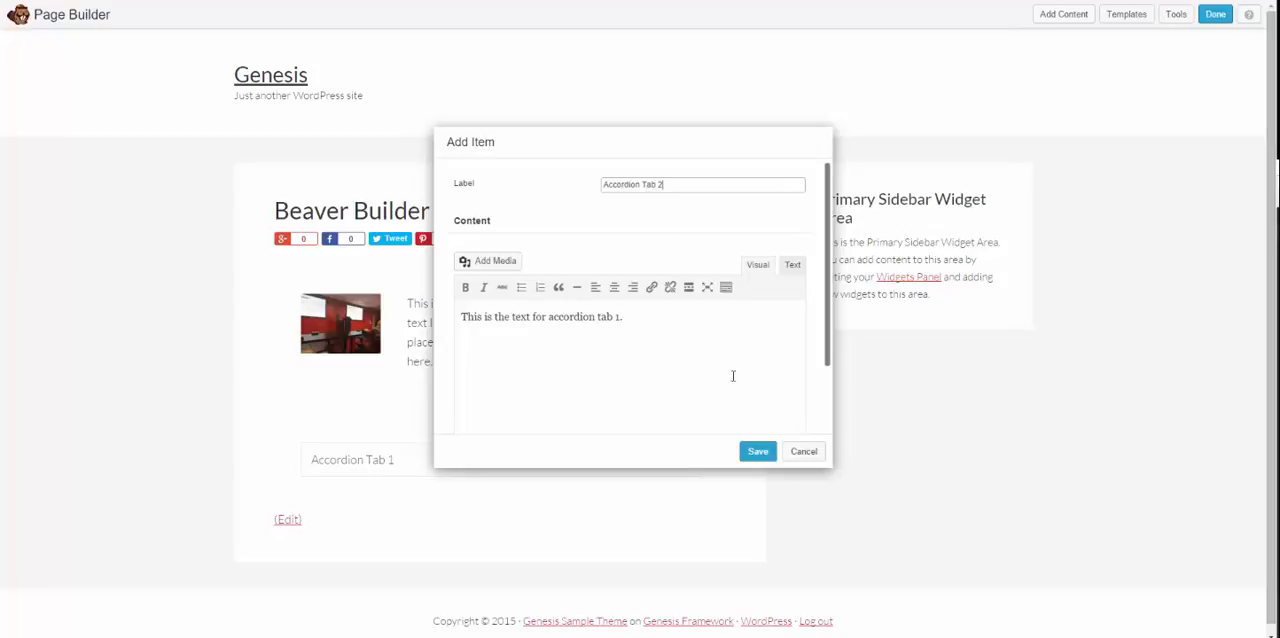
pyautogui.click(758, 451)
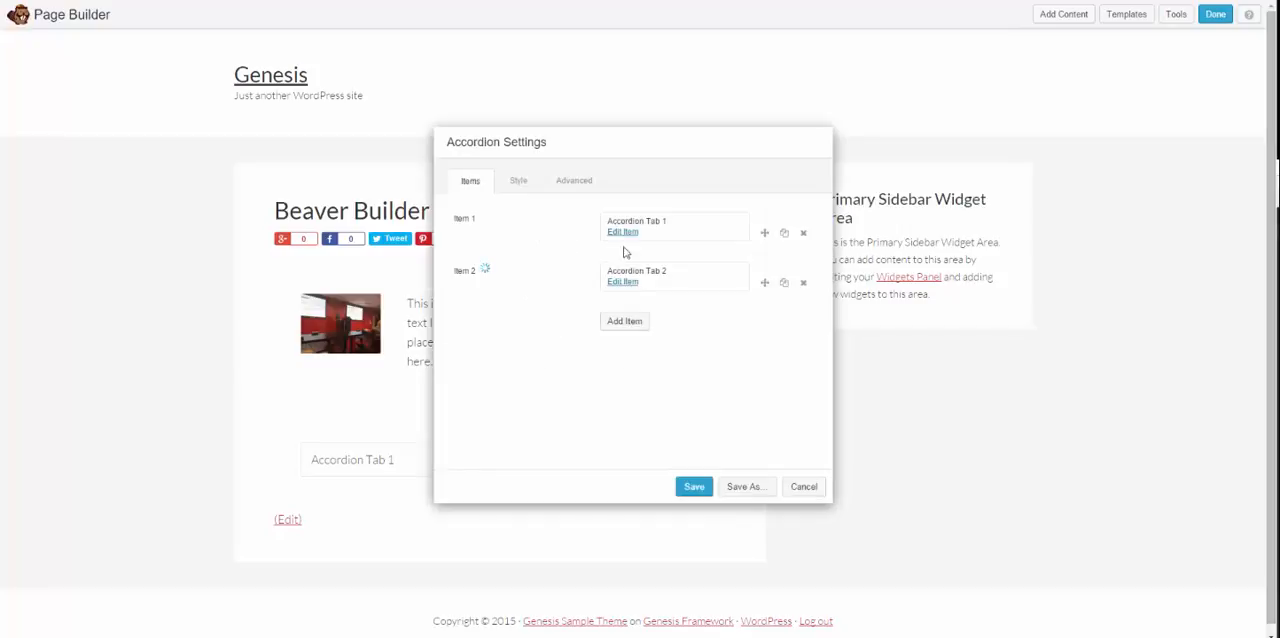
# Step: Duplicate the second accordion item, relabel the copy "Accordion Tab 3" with the content "This is the text for accordion tab 3.", and save it
pyautogui.click(785, 287)
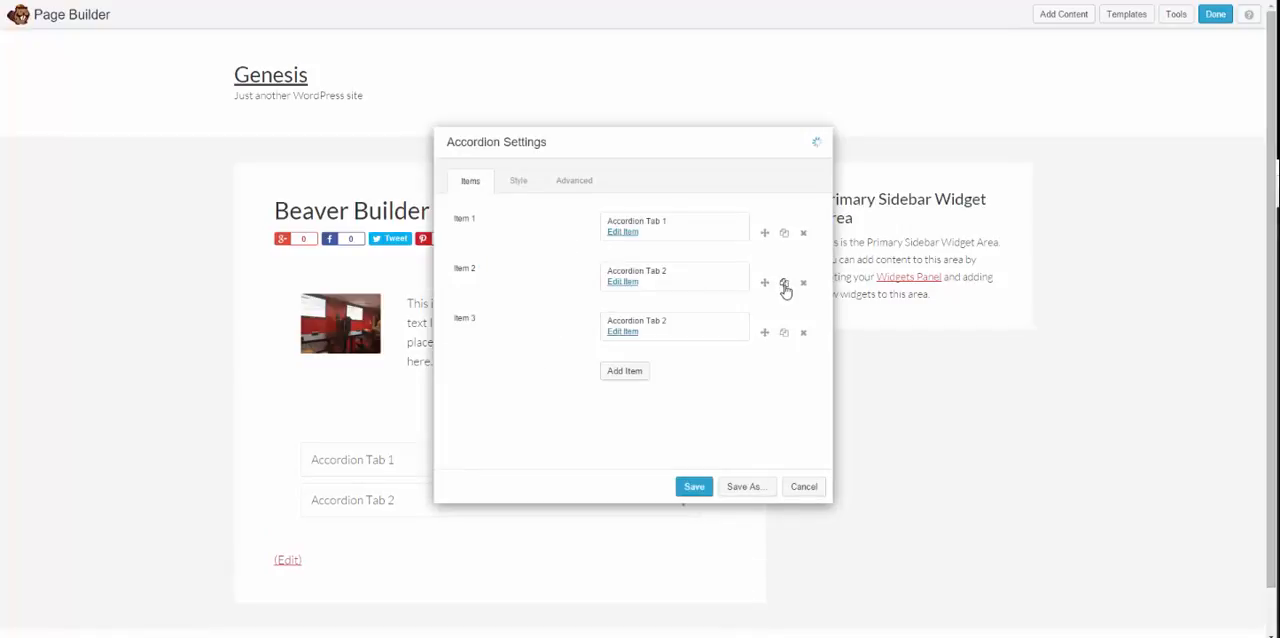
pyautogui.click(628, 331)
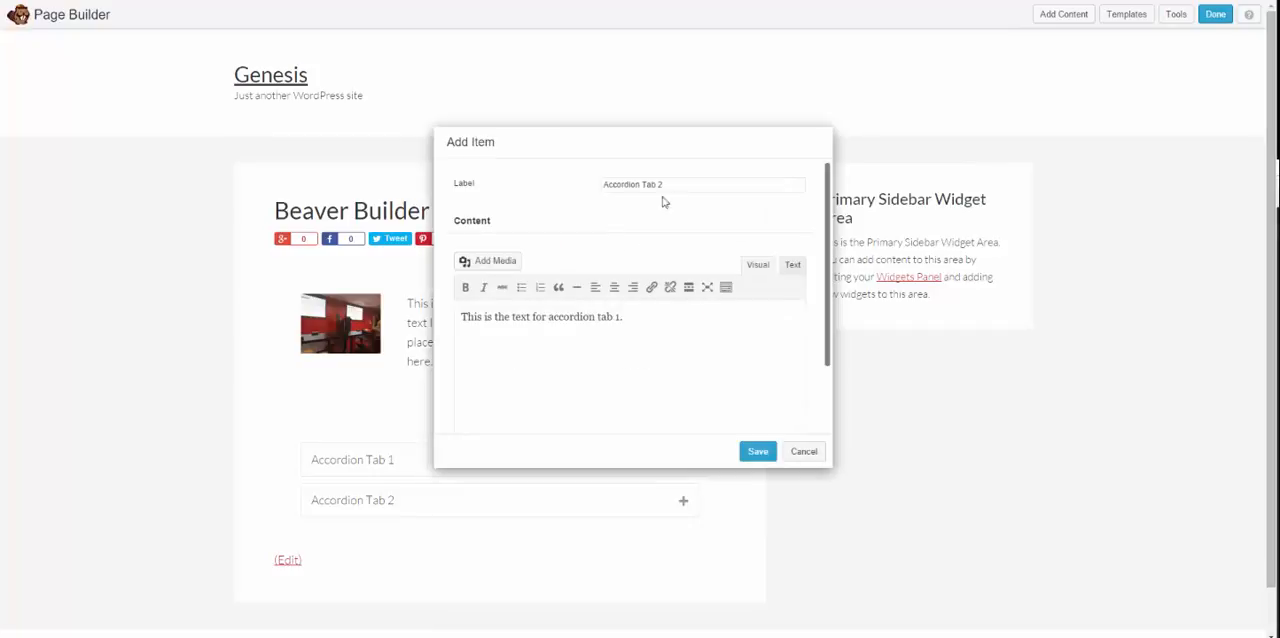
pyautogui.write('2')
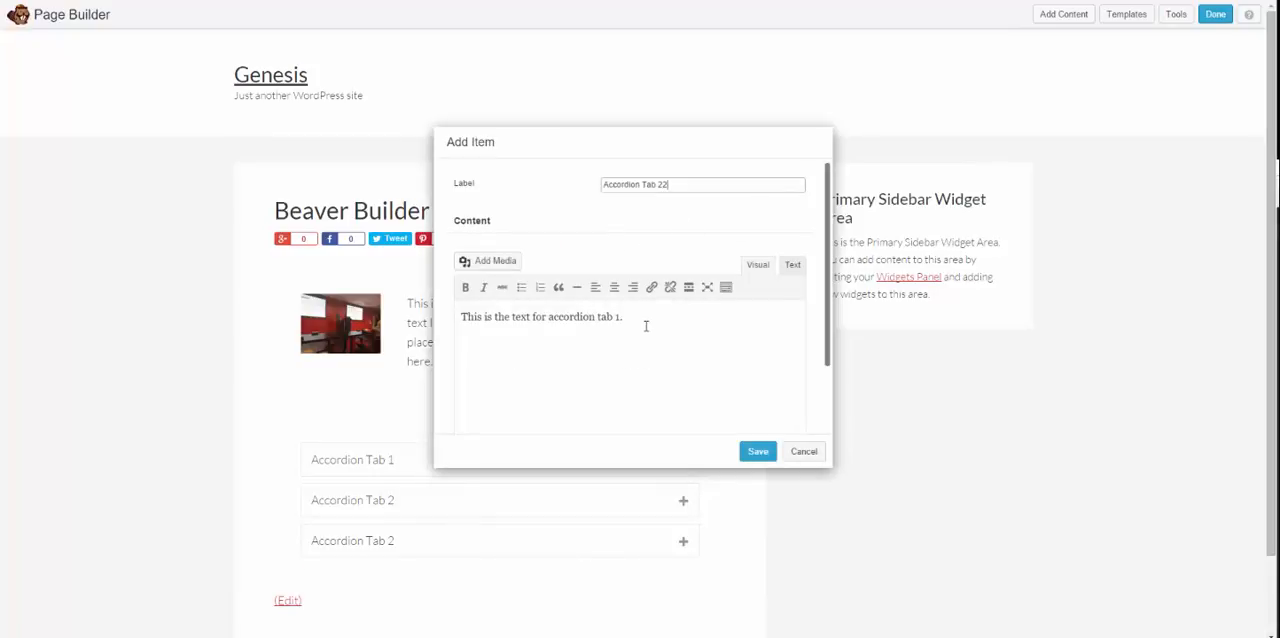
pyautogui.click(688, 331)
pyautogui.click(758, 451)
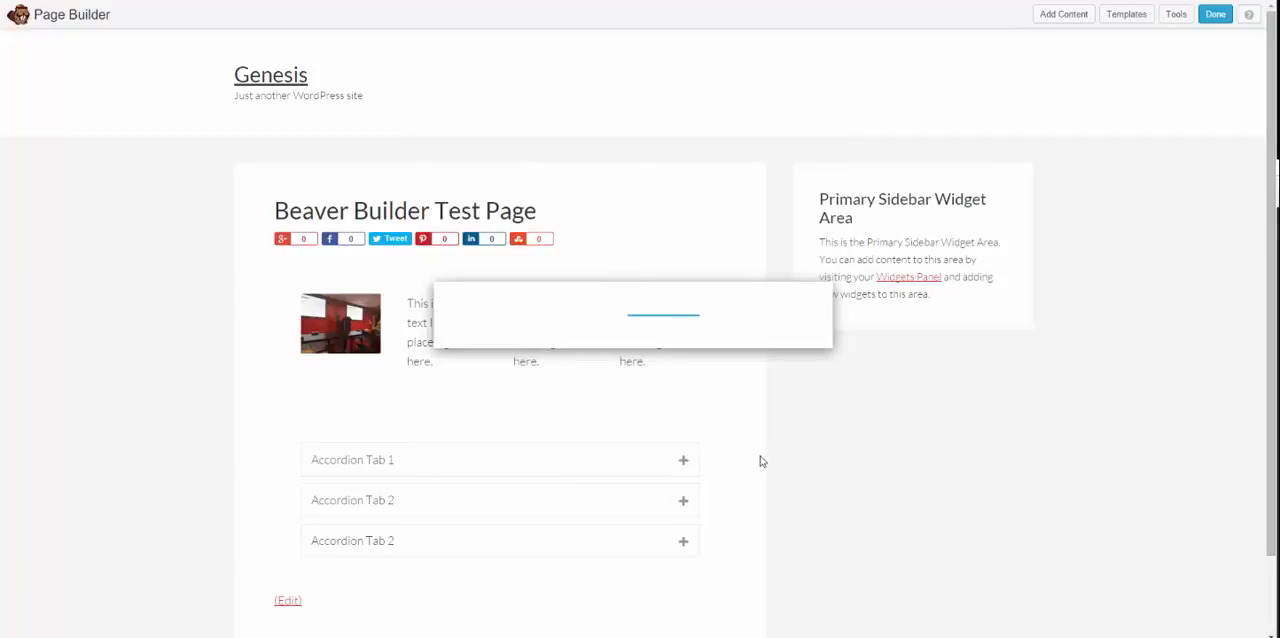
# Step: Move the accordion settings dialog aside to check the live preview, and save the accordion module
pyautogui.scroll(-1, 314, 363)
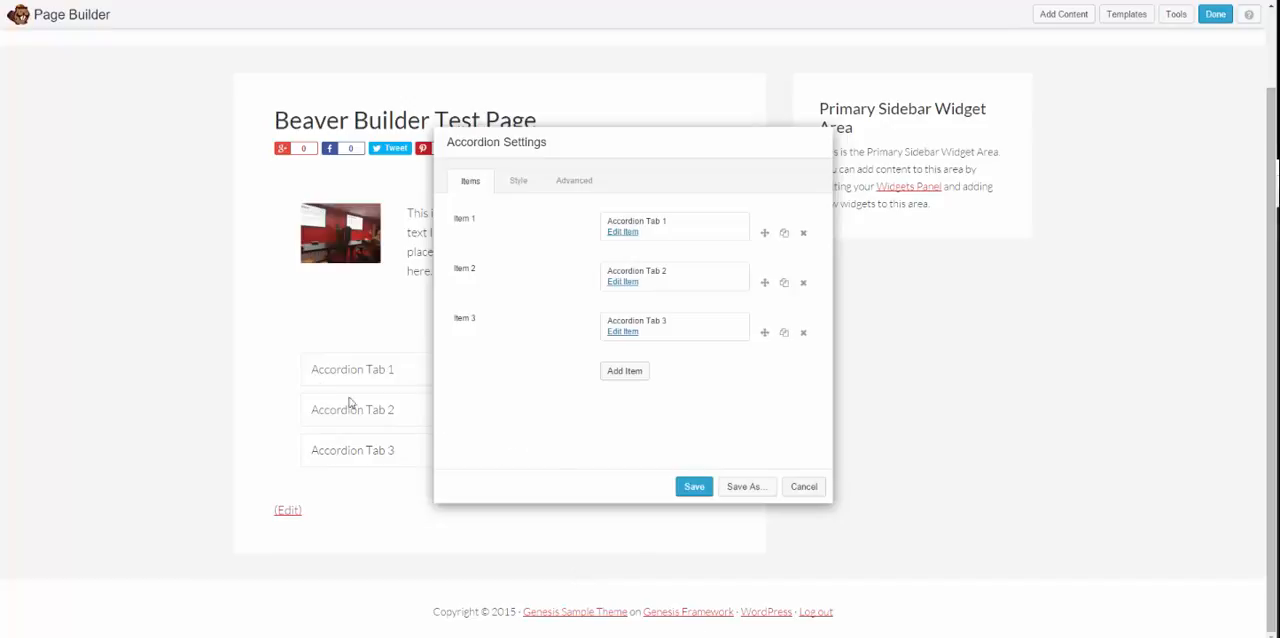
pyautogui.moveTo(566, 140); pyautogui.dragTo(609, 139)
pyautogui.scroll(2, 415, 165)
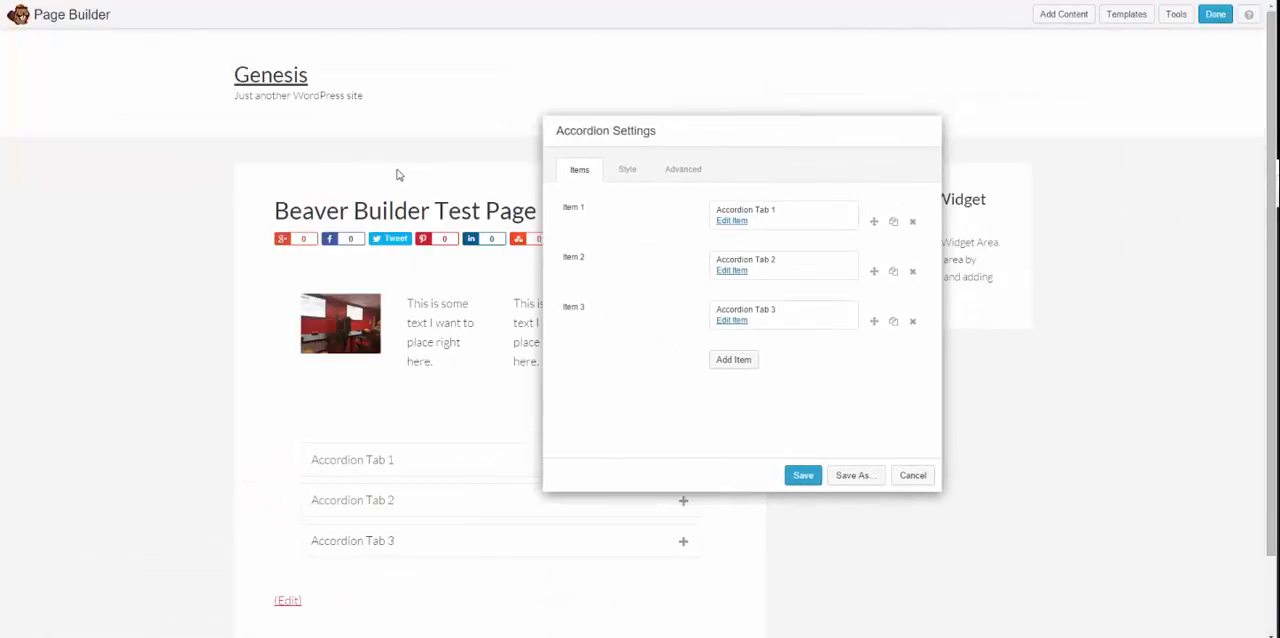
pyautogui.scroll(-2, 397, 175)
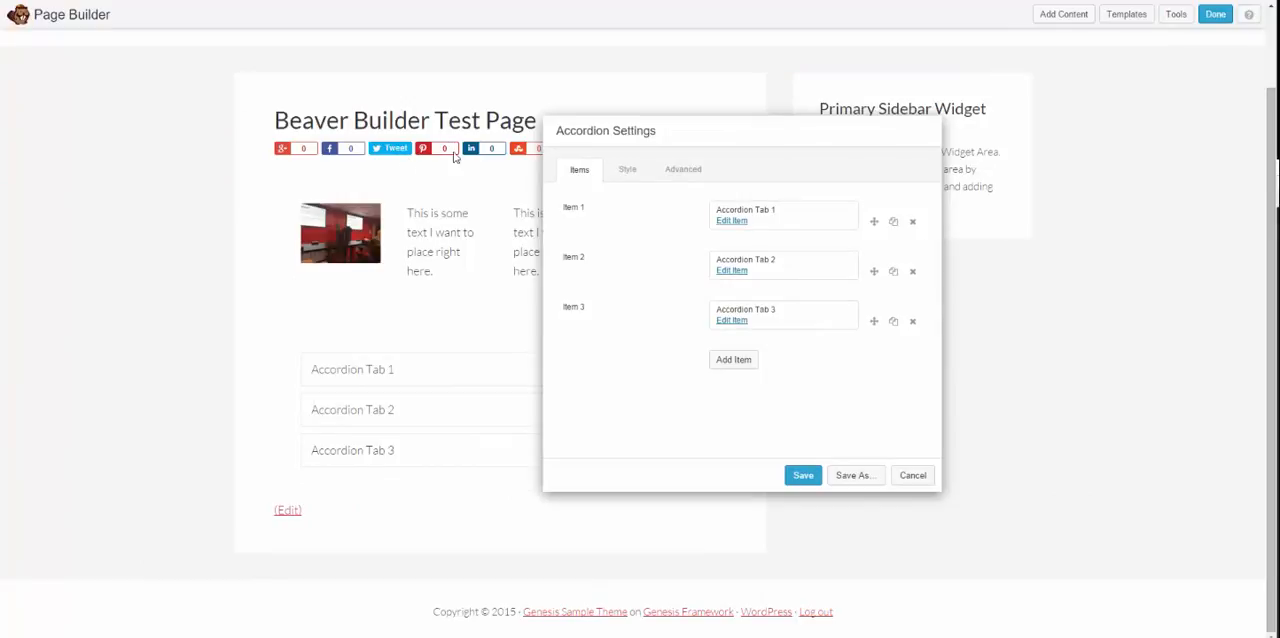
pyautogui.moveTo(823, 137); pyautogui.dragTo(652, 122)
pyautogui.click(667, 457)
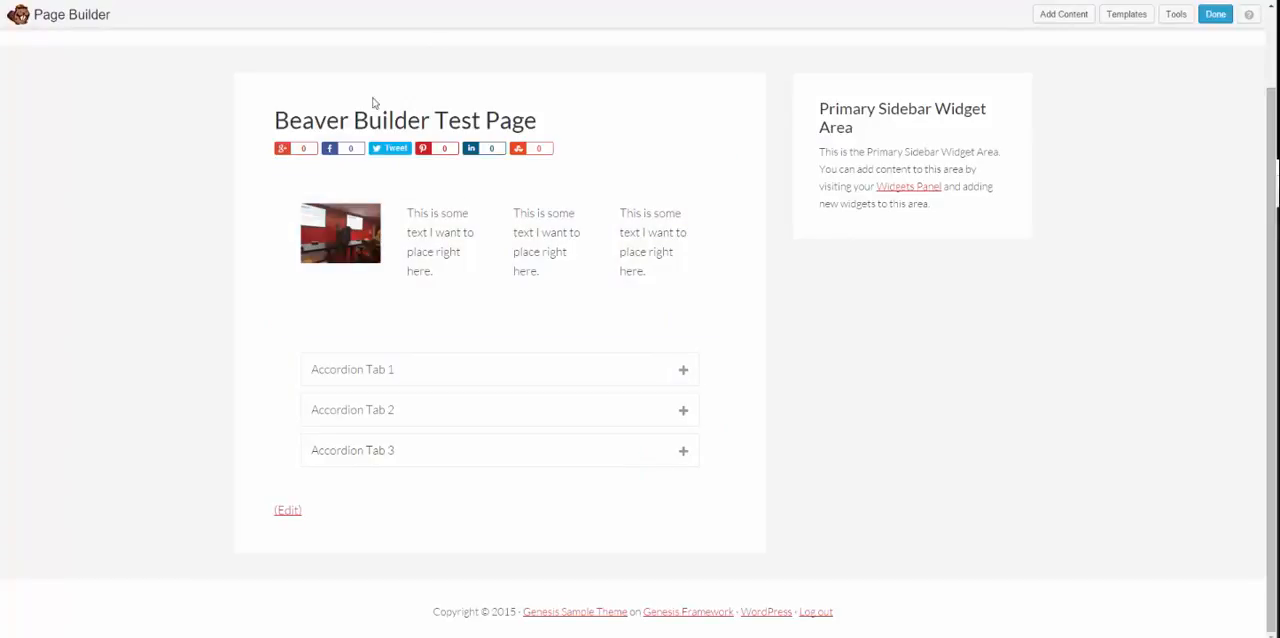
# Step: Review the page layout, finish editing and publish the changes
pyautogui.scroll(2, 693, 146)
pyautogui.scroll(-2, 290, 320)
pyautogui.click(1216, 15)
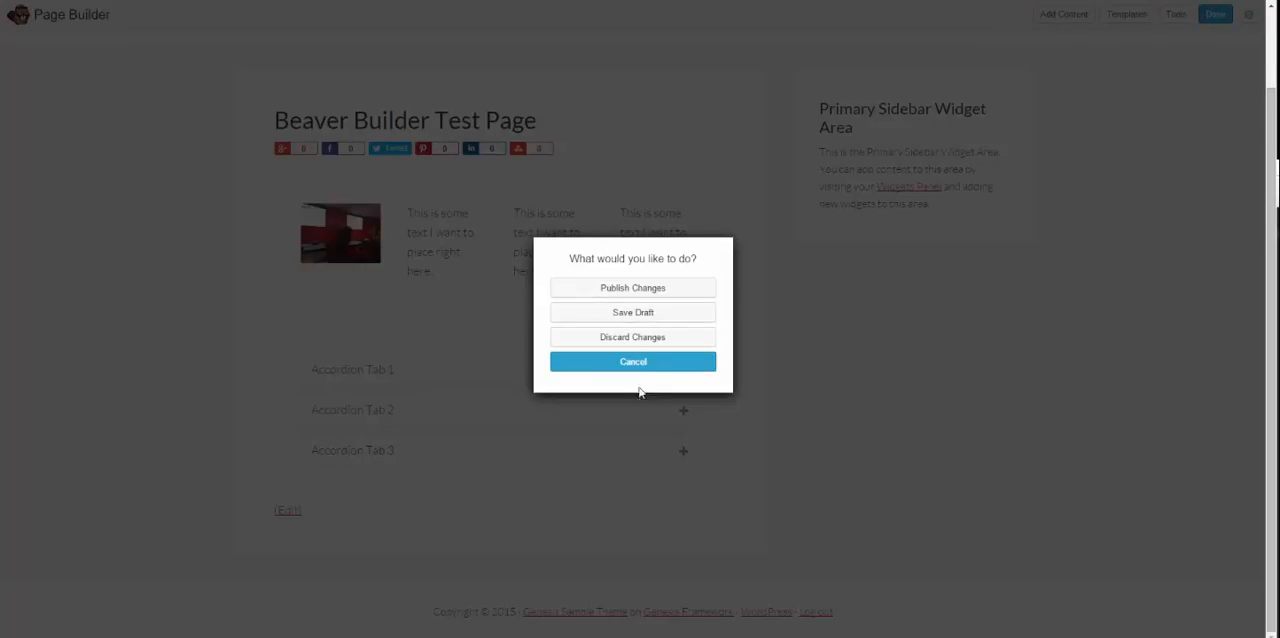
pyautogui.click(592, 290)
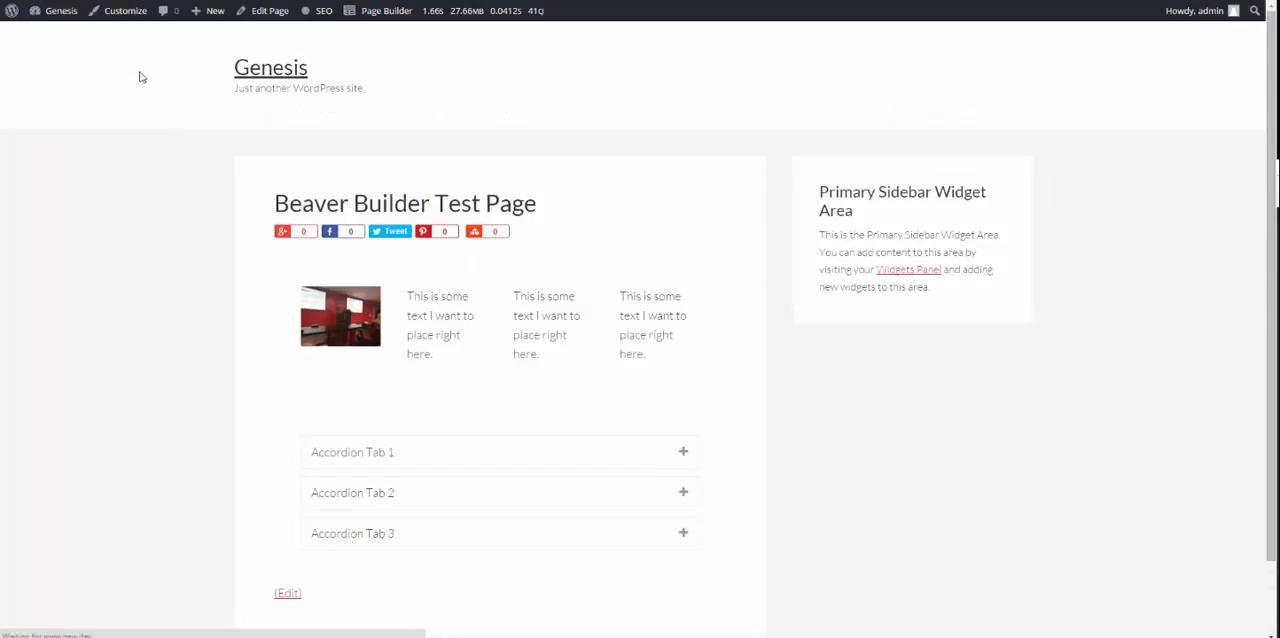
# Step: Expand the three accordion tabs in turn on the published page to check their content
pyautogui.click(684, 372)
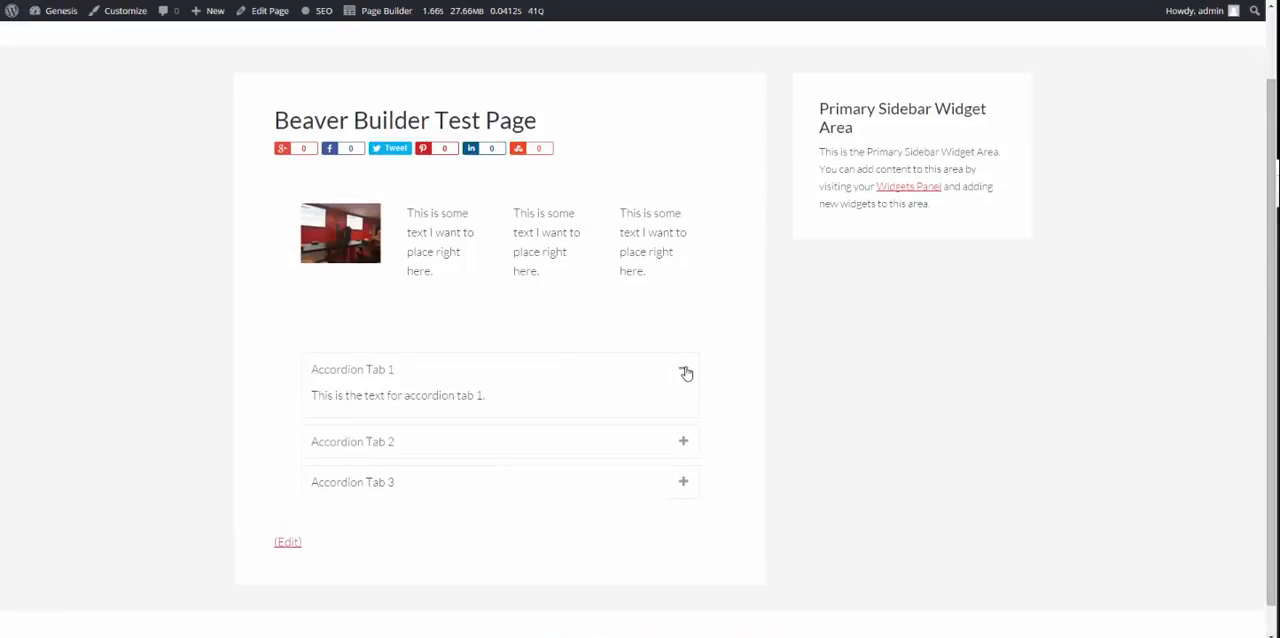
pyautogui.click(673, 455)
pyautogui.click(750, 416)
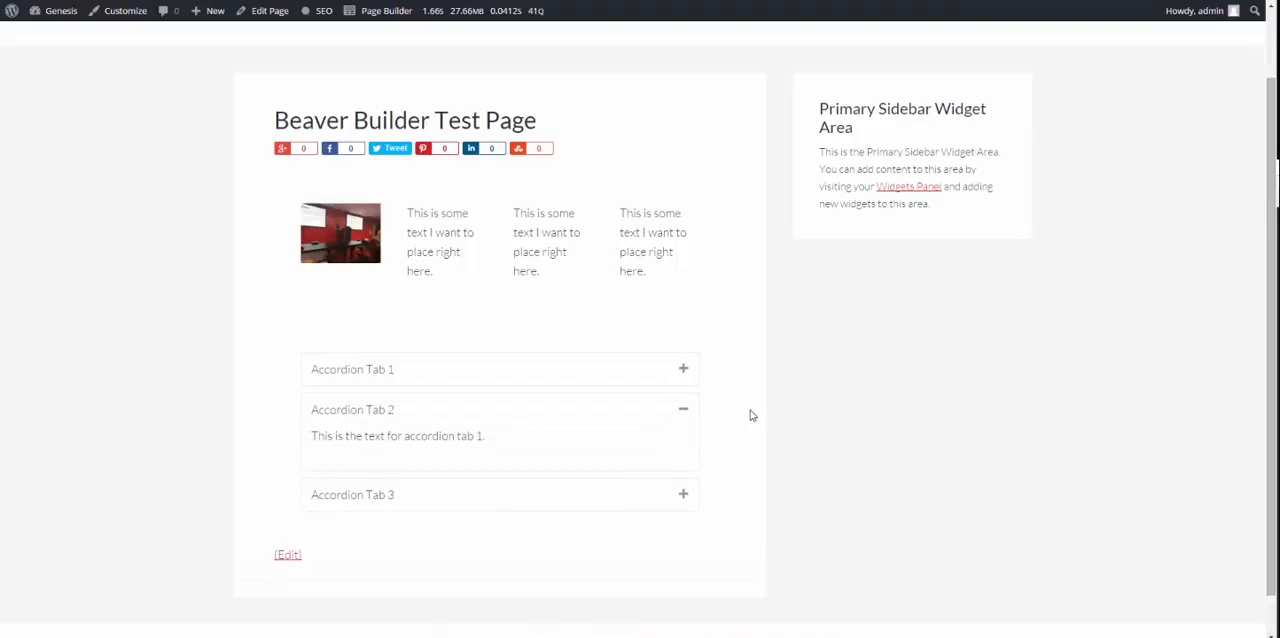
pyautogui.scroll(-1, 752, 413)
pyautogui.click(685, 461)
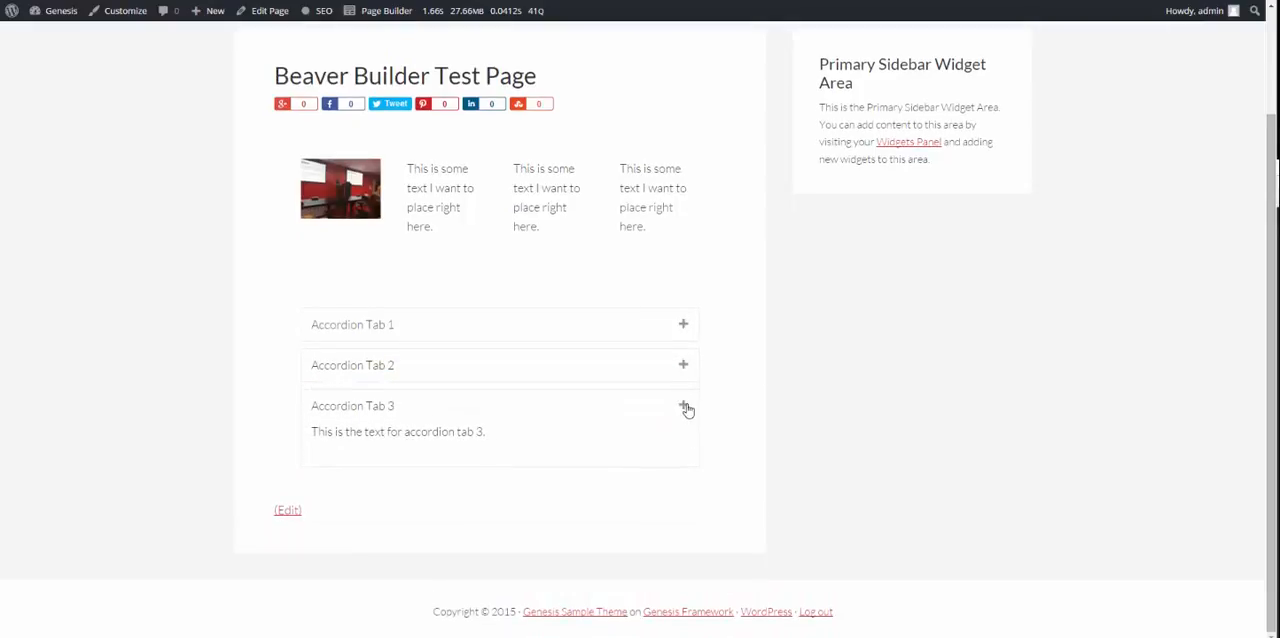
pyautogui.click(686, 409)
pyautogui.click(689, 410)
pyautogui.click(688, 372)
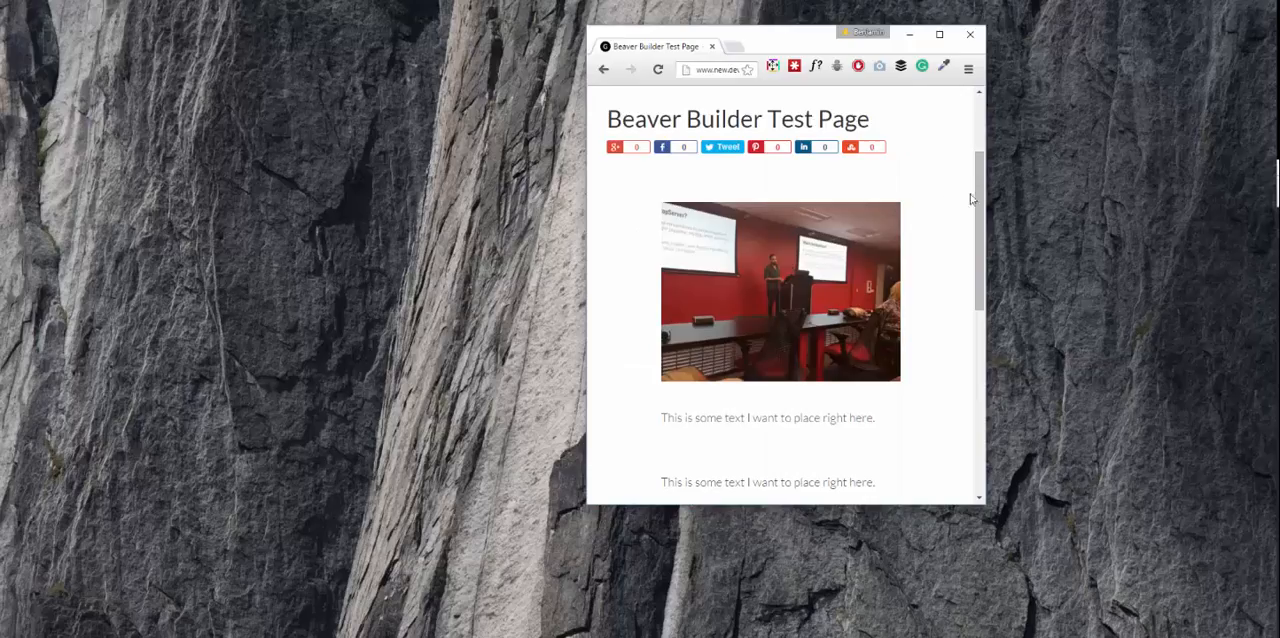
# Step: Check the page's responsive layout in a narrow browser window, and restore the window to full size
pyautogui.moveTo(588, 173); pyautogui.dragTo(737, 243)
pyautogui.scroll(-10, 797, 246)
pyautogui.click(939, 34)
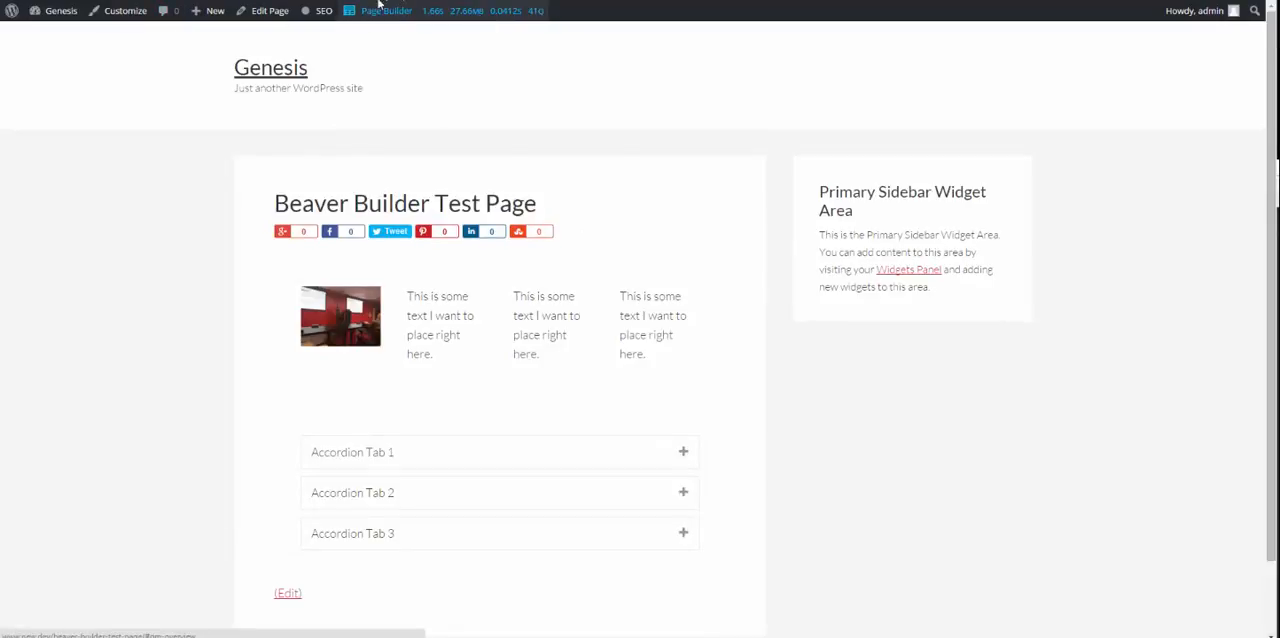
# Step: Reopen the test page in the page builder and replace its existing layout with the Appify home page template
pyautogui.click(345, 9)
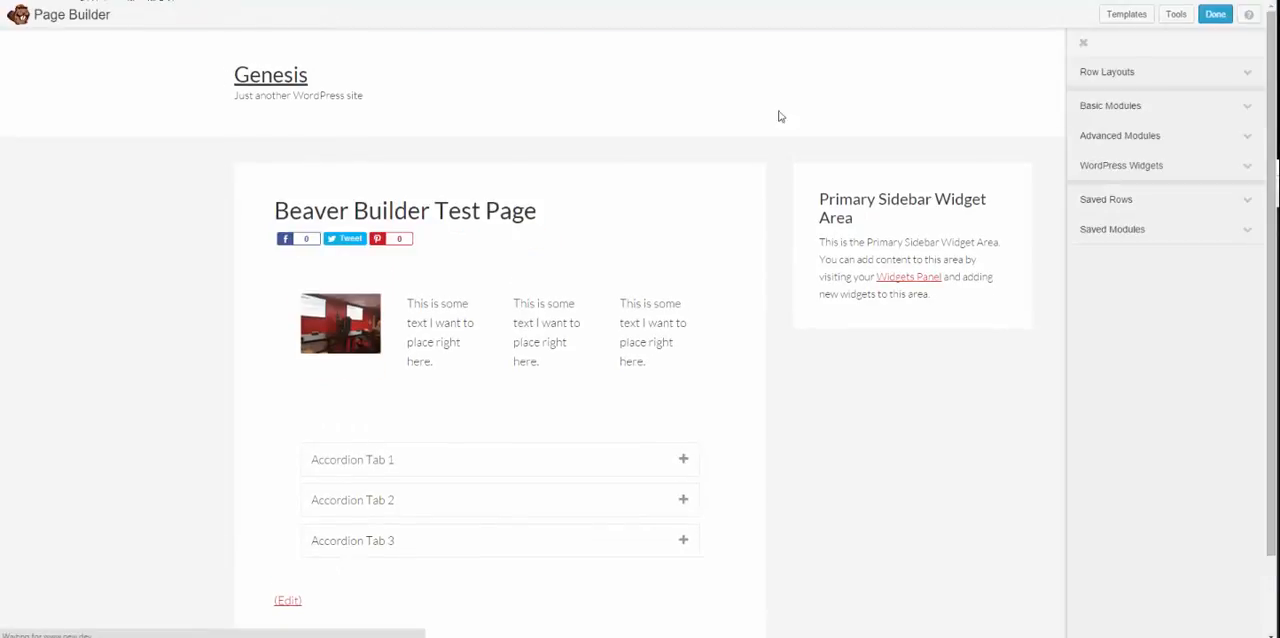
pyautogui.click(1122, 16)
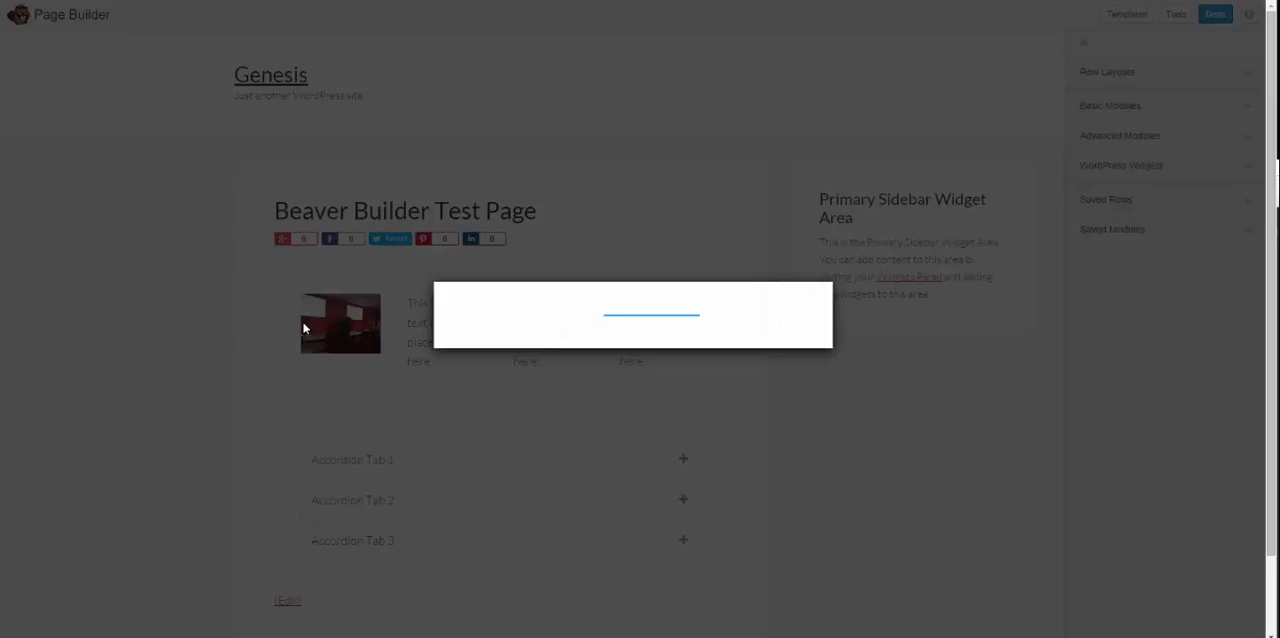
pyautogui.scroll(-4, 545, 305)
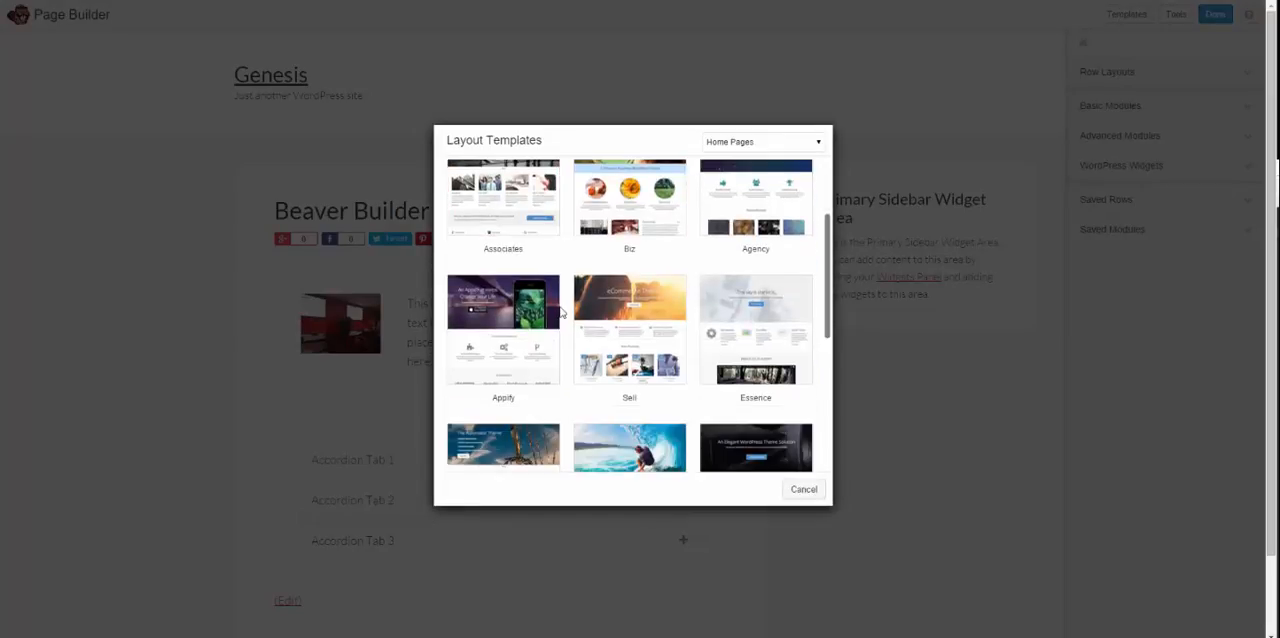
pyautogui.click(503, 318)
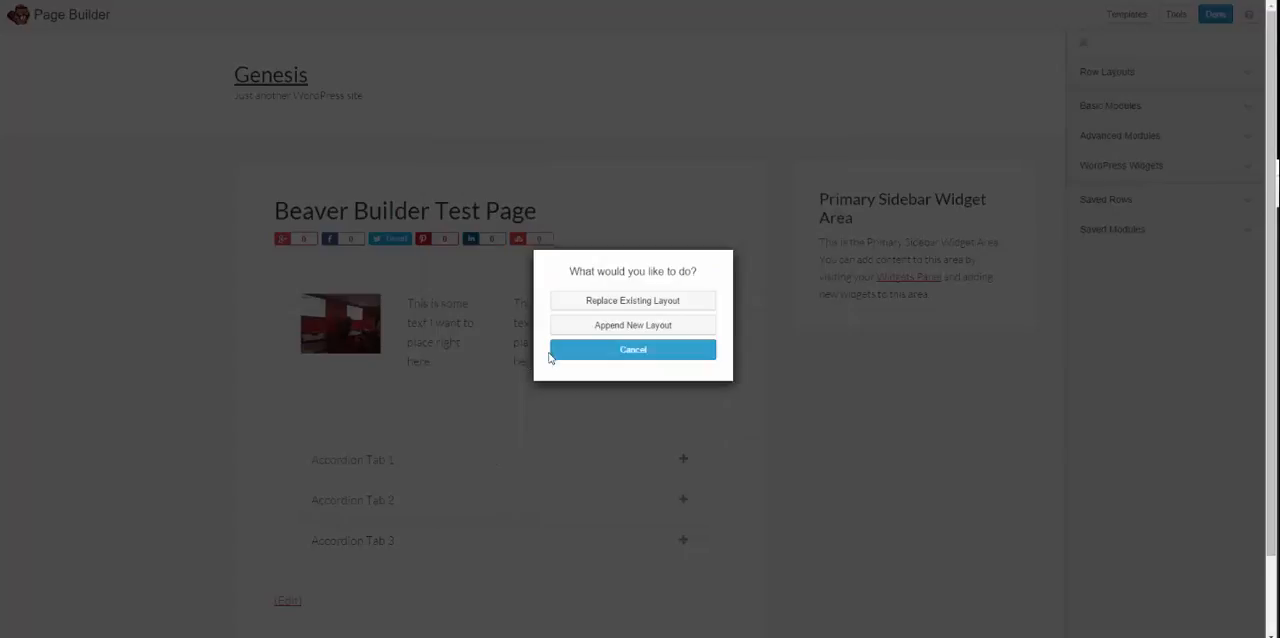
pyautogui.click(606, 303)
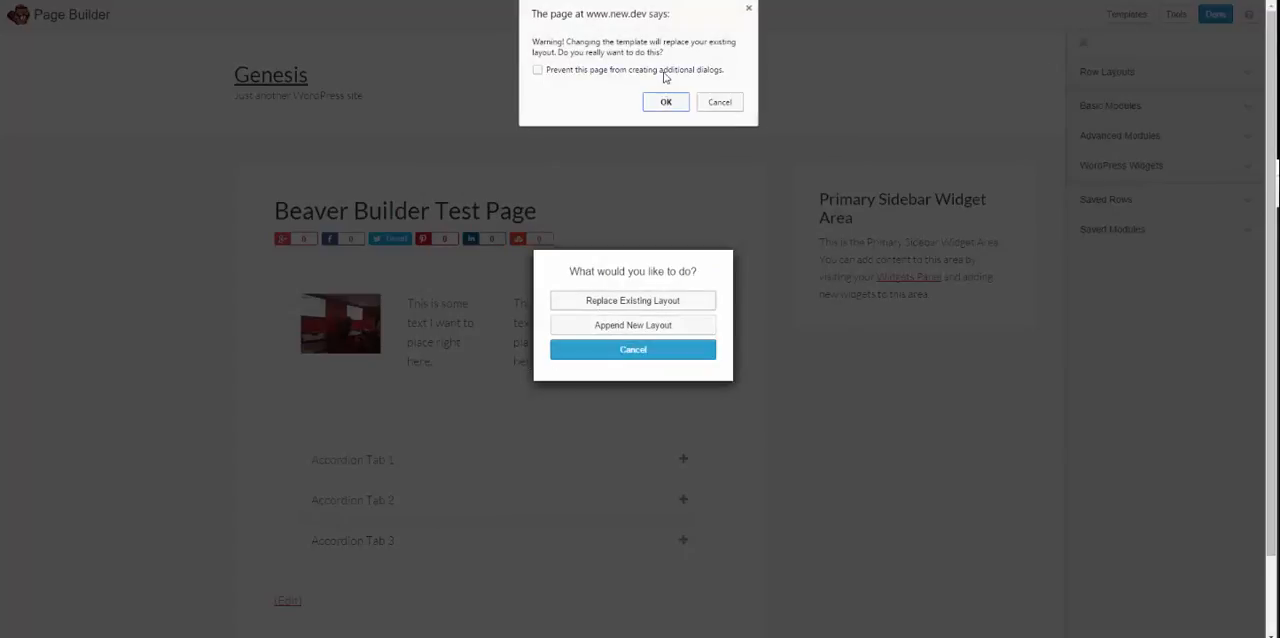
pyautogui.click(665, 102)
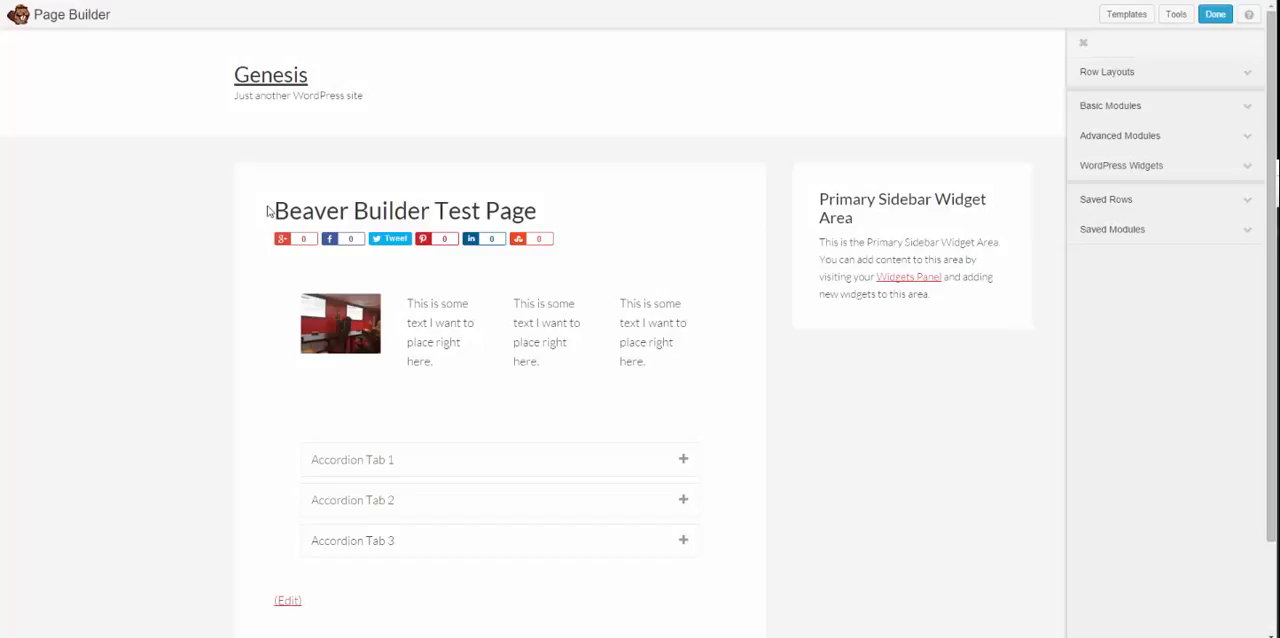
# Step: Examine the applied template's sections down the page, and view the settings of the "Here's Why It's Awesome" heading without changing them
pyautogui.scroll(-5, 298, 242)
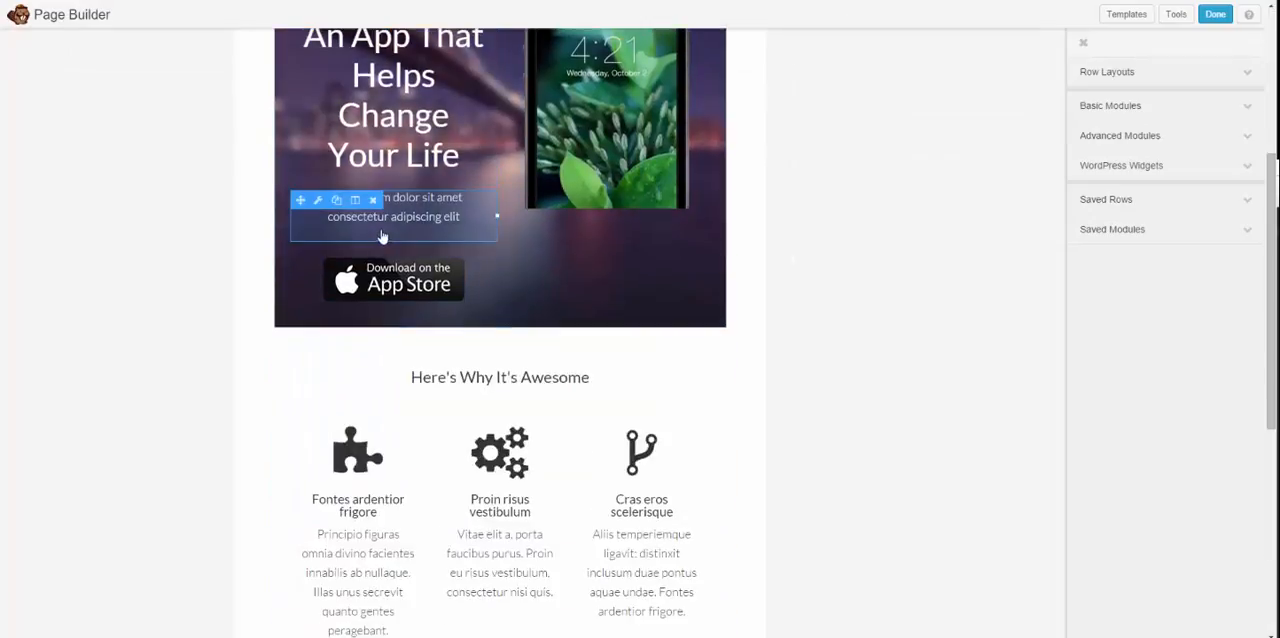
pyautogui.scroll(-3, 300, 310)
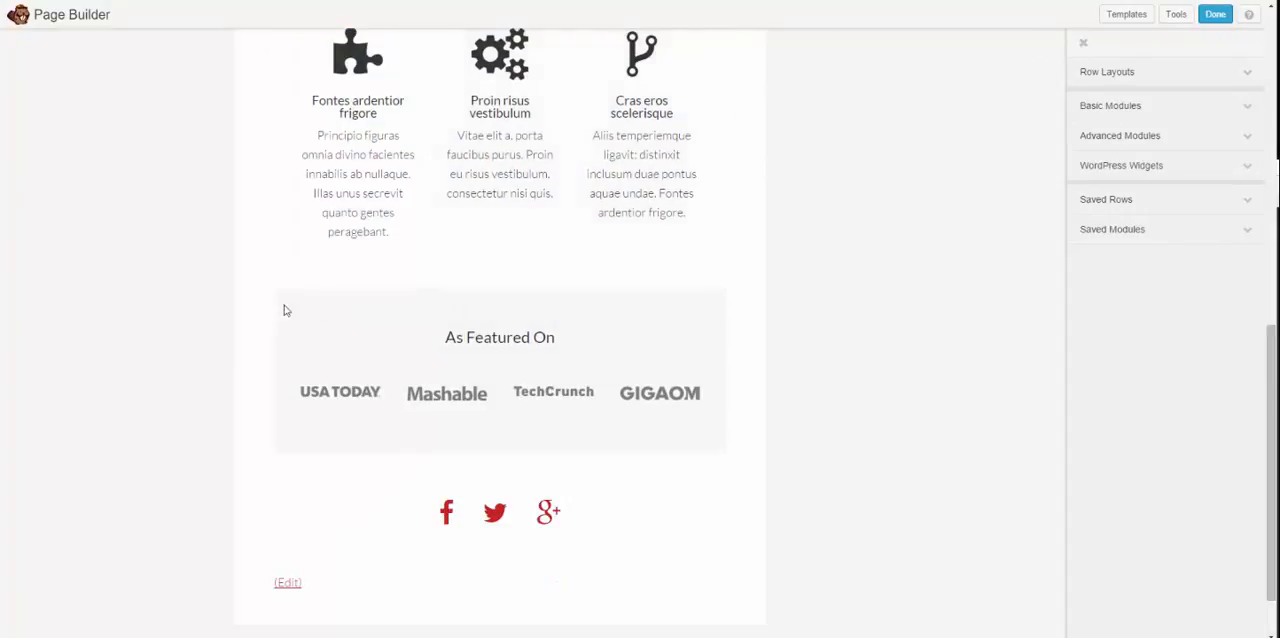
pyautogui.scroll(-1, 250, 366)
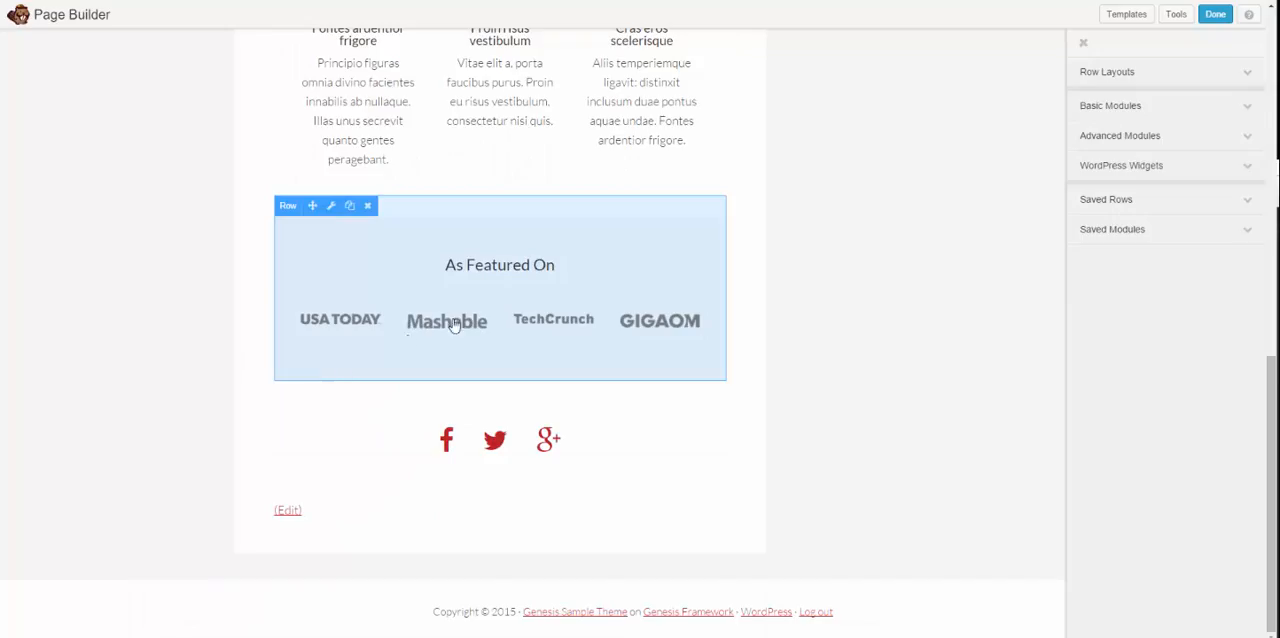
pyautogui.scroll(9, 530, 350)
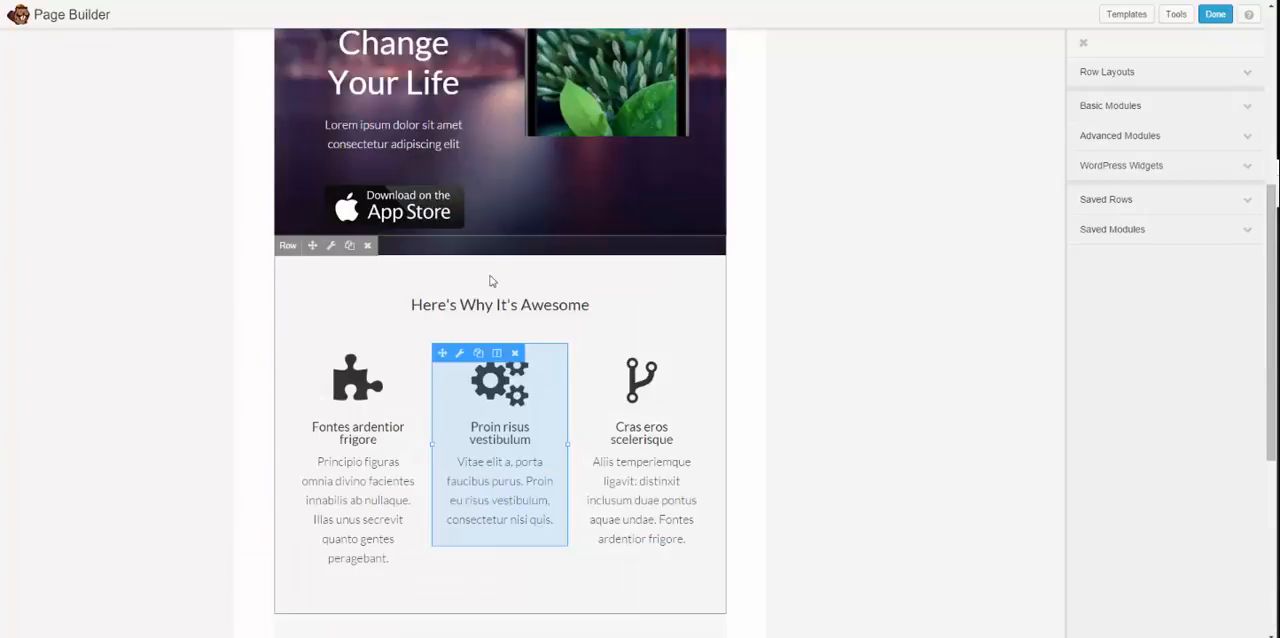
pyautogui.scroll(-2, 366, 385)
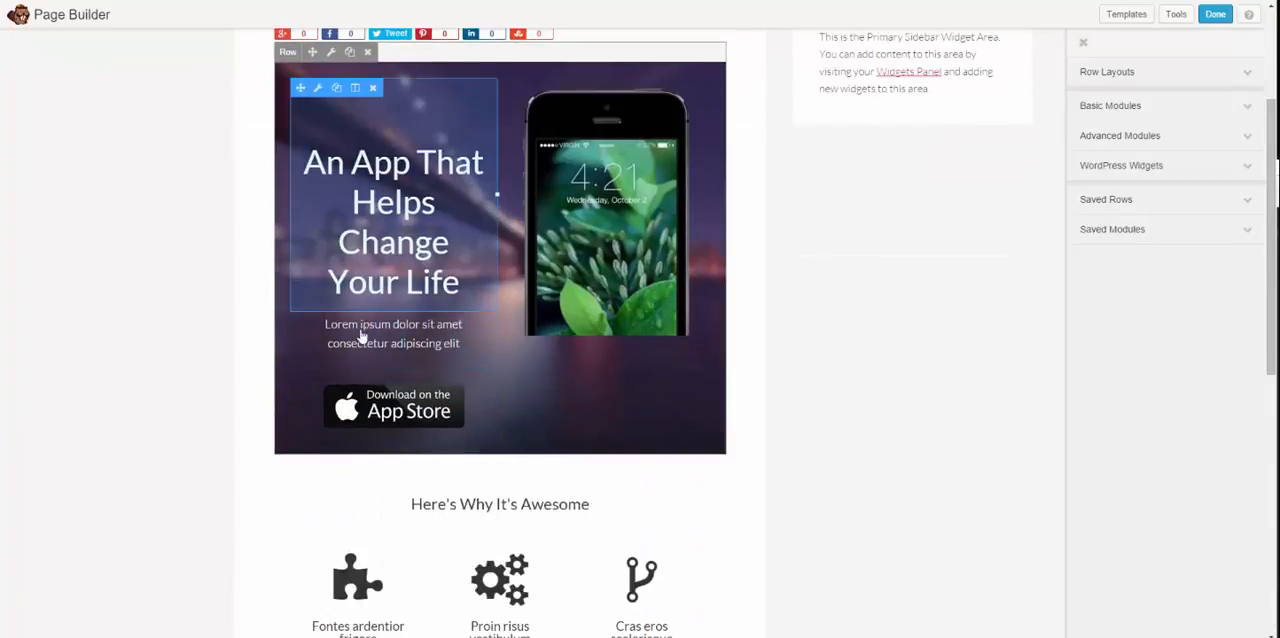
pyautogui.scroll(3, 300, 280)
pyautogui.scroll(-10, 297, 274)
pyautogui.scroll(5, 555, 256)
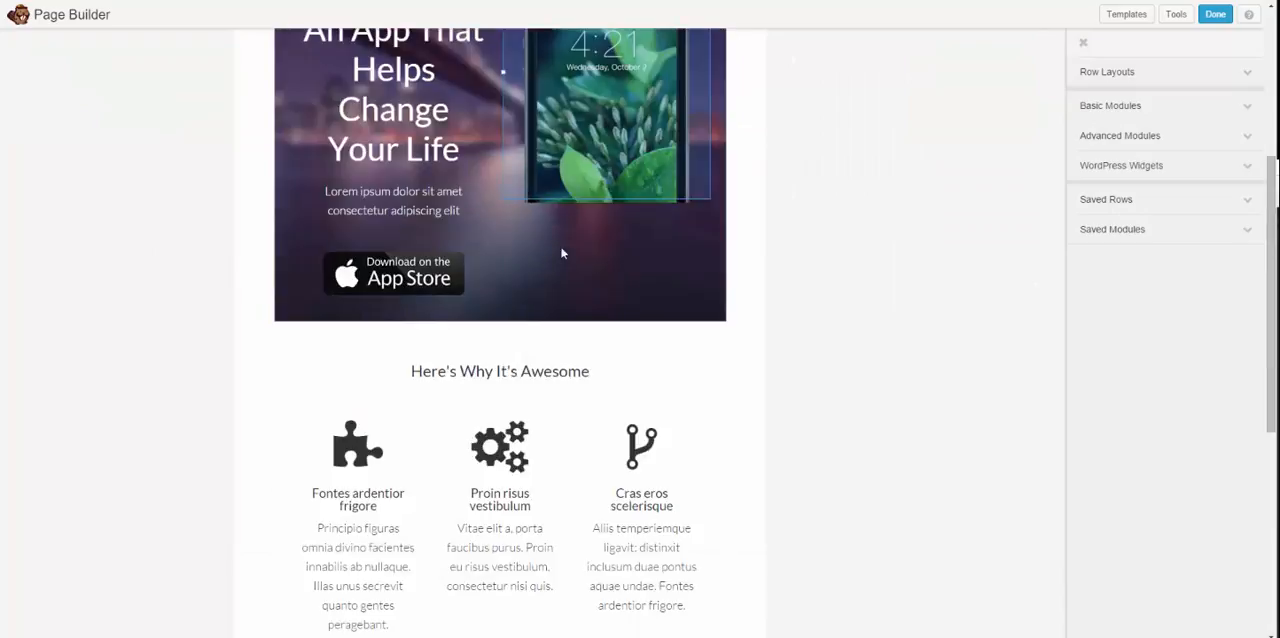
pyautogui.scroll(-2, 400, 274)
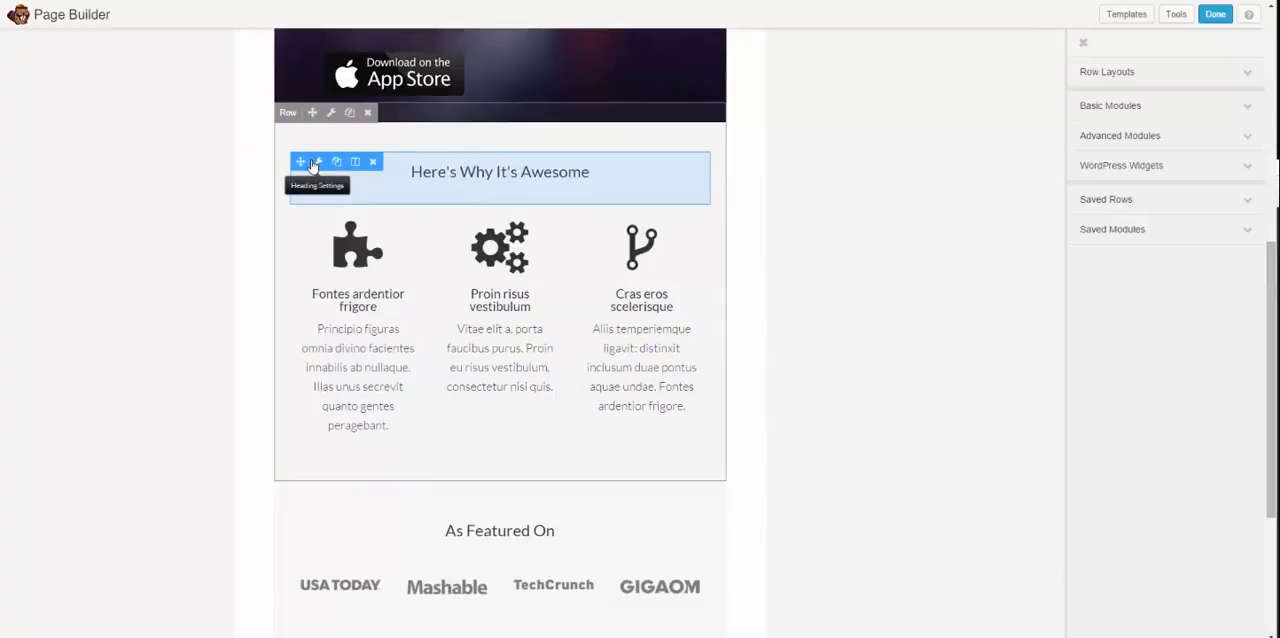
pyautogui.click(318, 164)
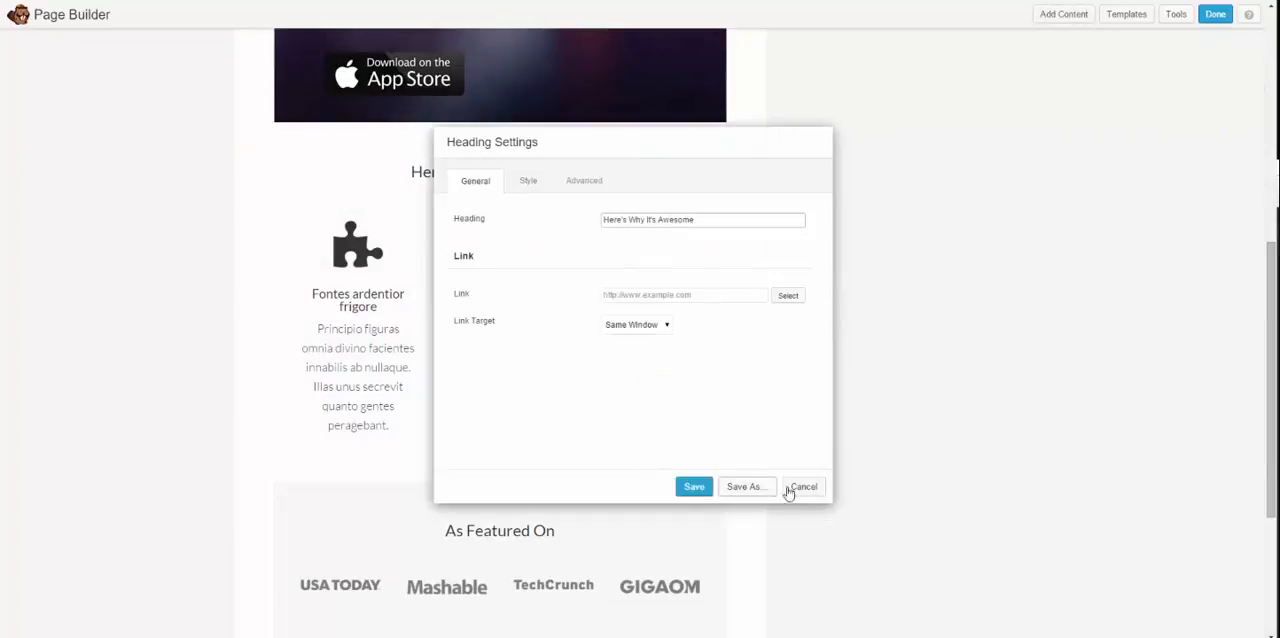
pyautogui.click(800, 487)
# Step: Finish editing the Appify layout and publish the changes
pyautogui.scroll(4, 814, 370)
pyautogui.scroll(2, 820, 357)
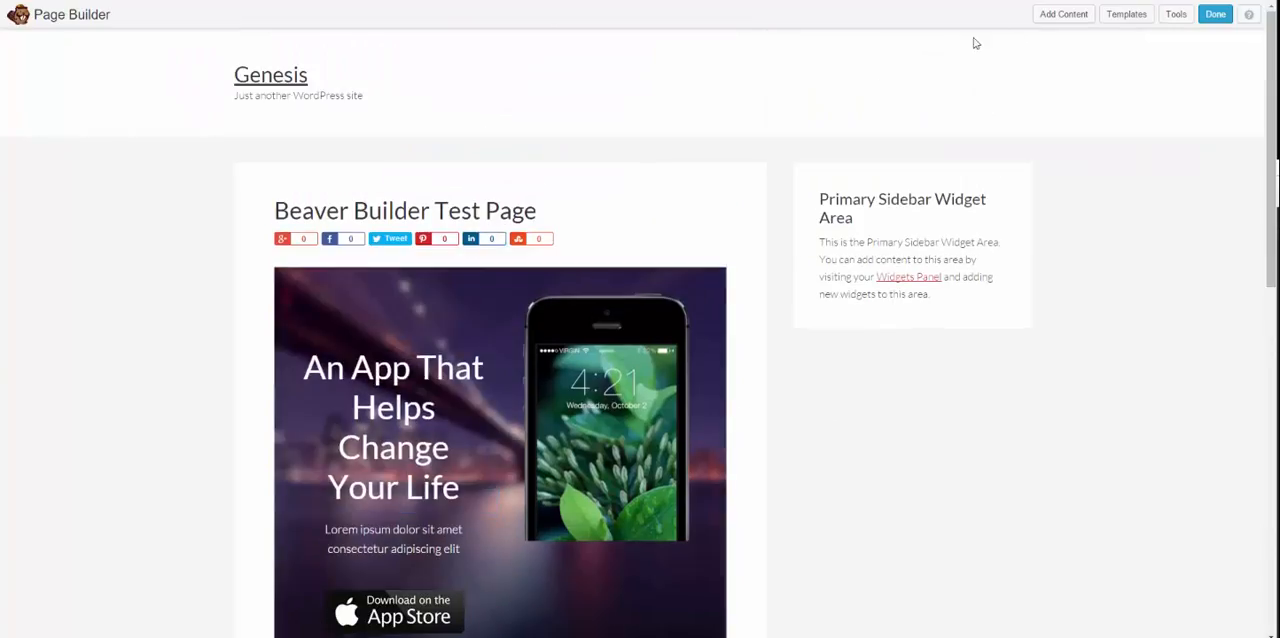
pyautogui.click(1215, 14)
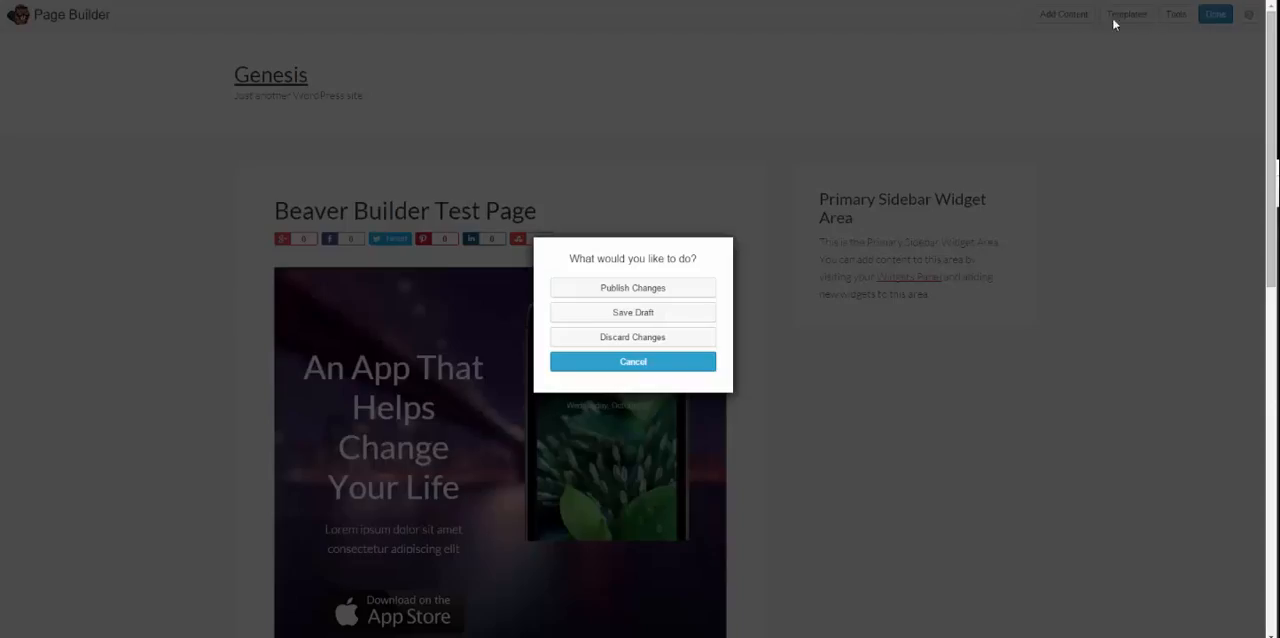
pyautogui.click(608, 288)
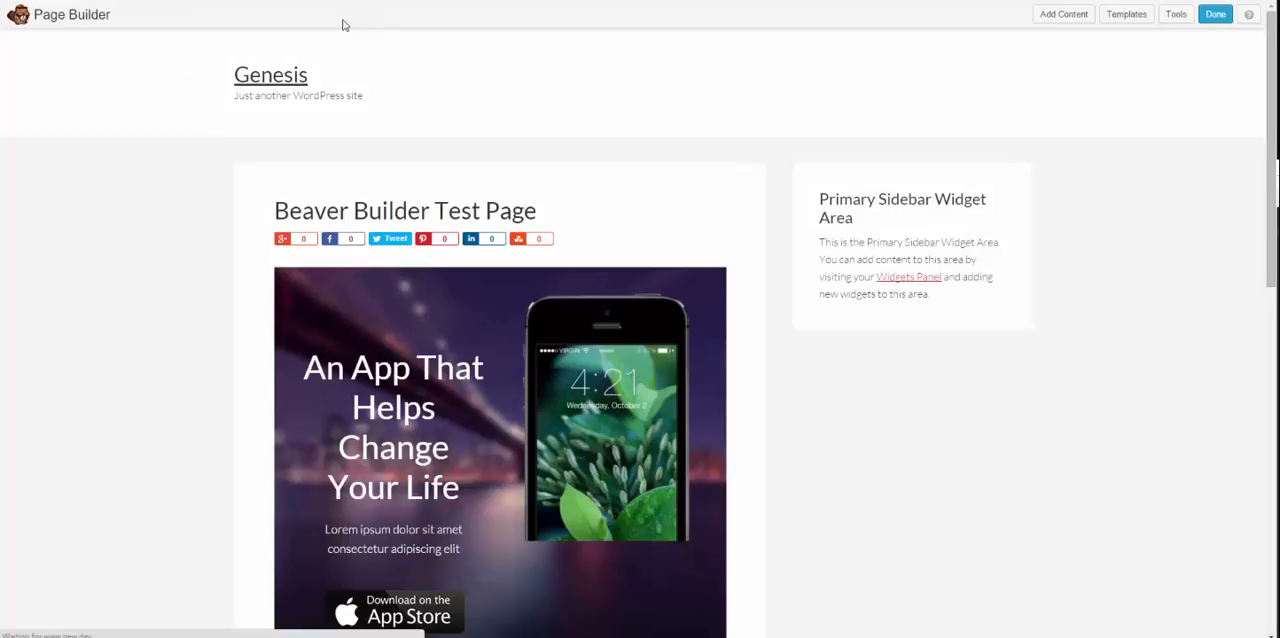
# Step: Look through the published page from the app banner down to the social icons
pyautogui.scroll(-6, 380, 270)
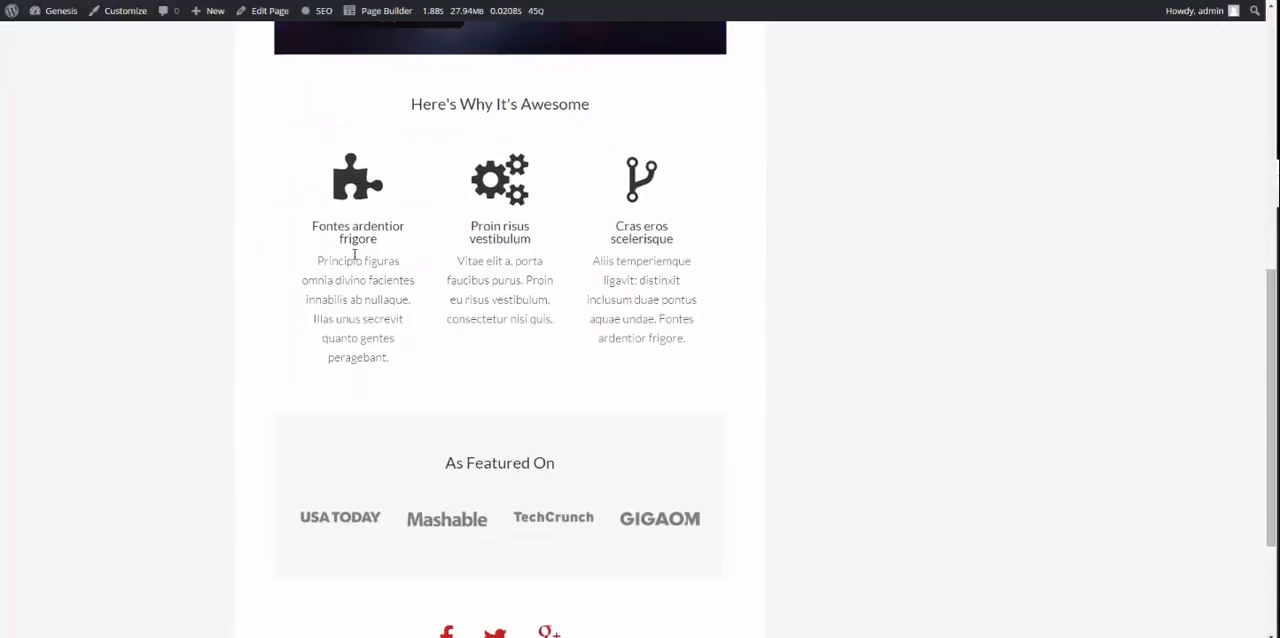
pyautogui.scroll(-2, 669, 283)
pyautogui.scroll(5, 563, 289)
pyautogui.scroll(-1, 551, 257)
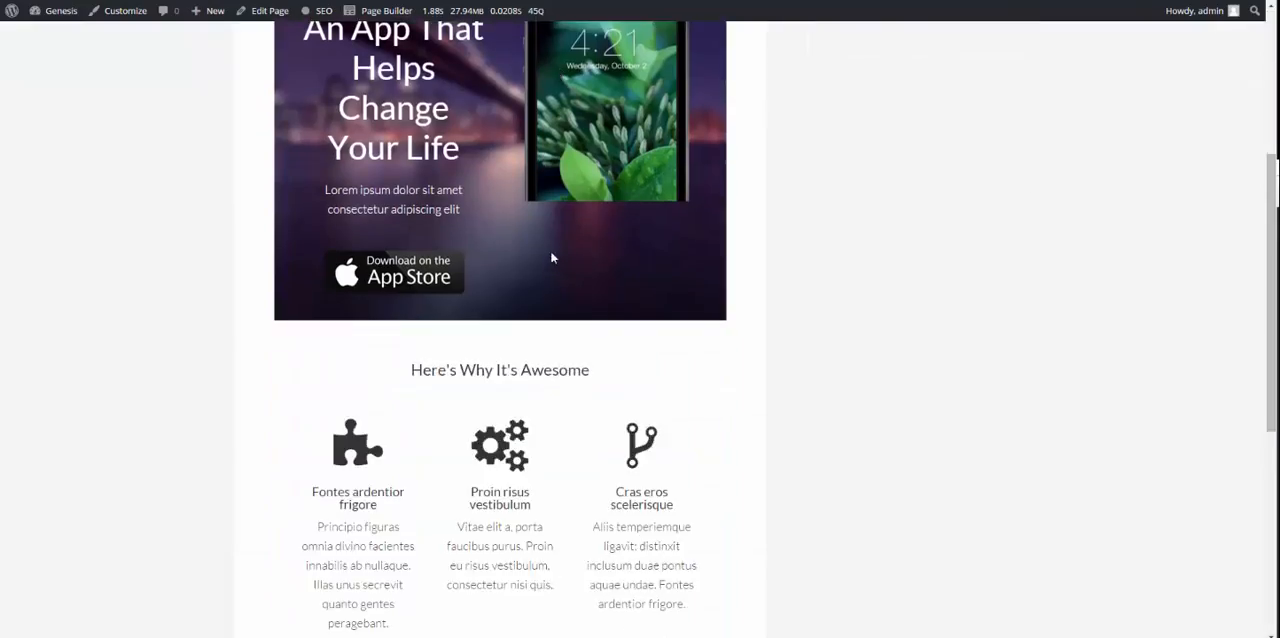
pyautogui.scroll(3, 551, 258)
# Step: Check how the app template stacks in a narrow browser window, widen the window and return to full screen
pyautogui.press('F11')
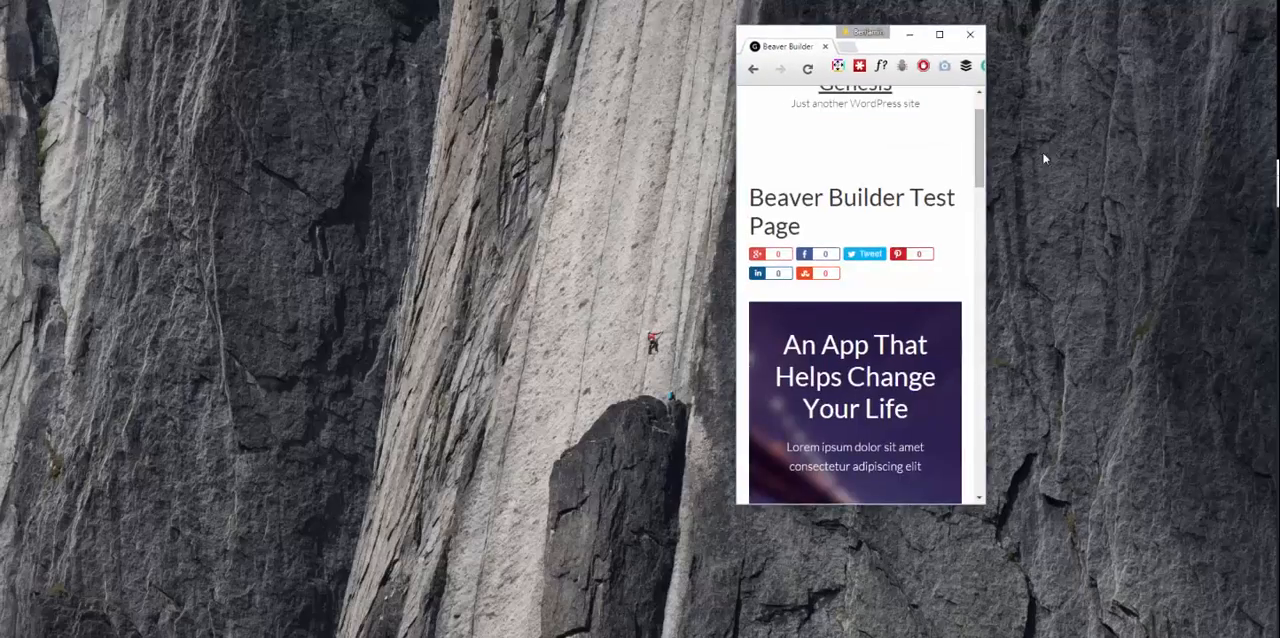
pyautogui.scroll(-10, 757, 203)
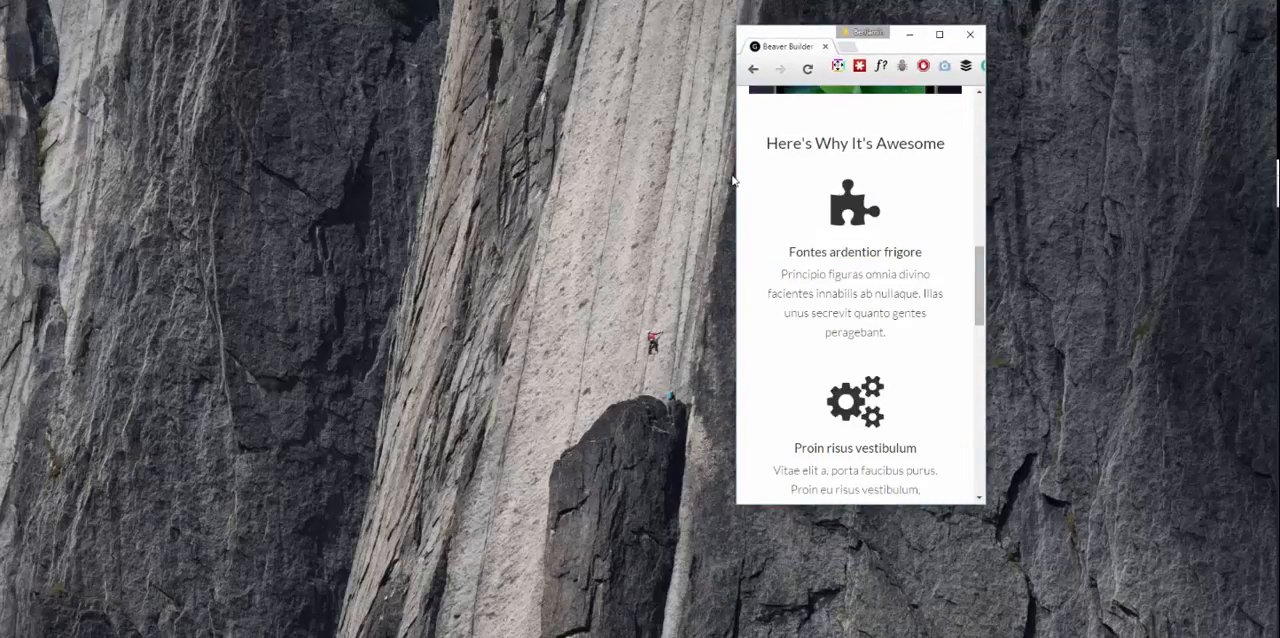
pyautogui.moveTo(735, 178); pyautogui.dragTo(158, 167)
pyautogui.press('F11')
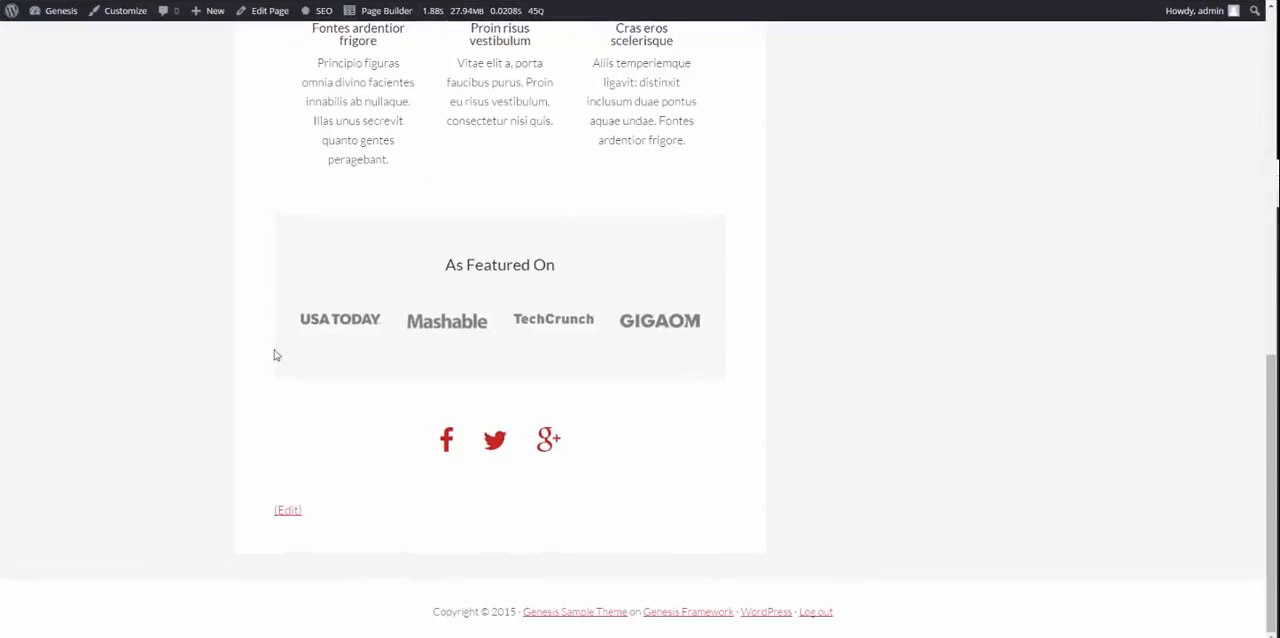
# Step: Examine how the template's banner and feature sections fit beside the sidebar on the published page
pyautogui.scroll(15, 277, 355)
pyautogui.scroll(-12, 396, 250)
pyautogui.scroll(12, 400, 260)
pyautogui.scroll(-5, 296, 208)
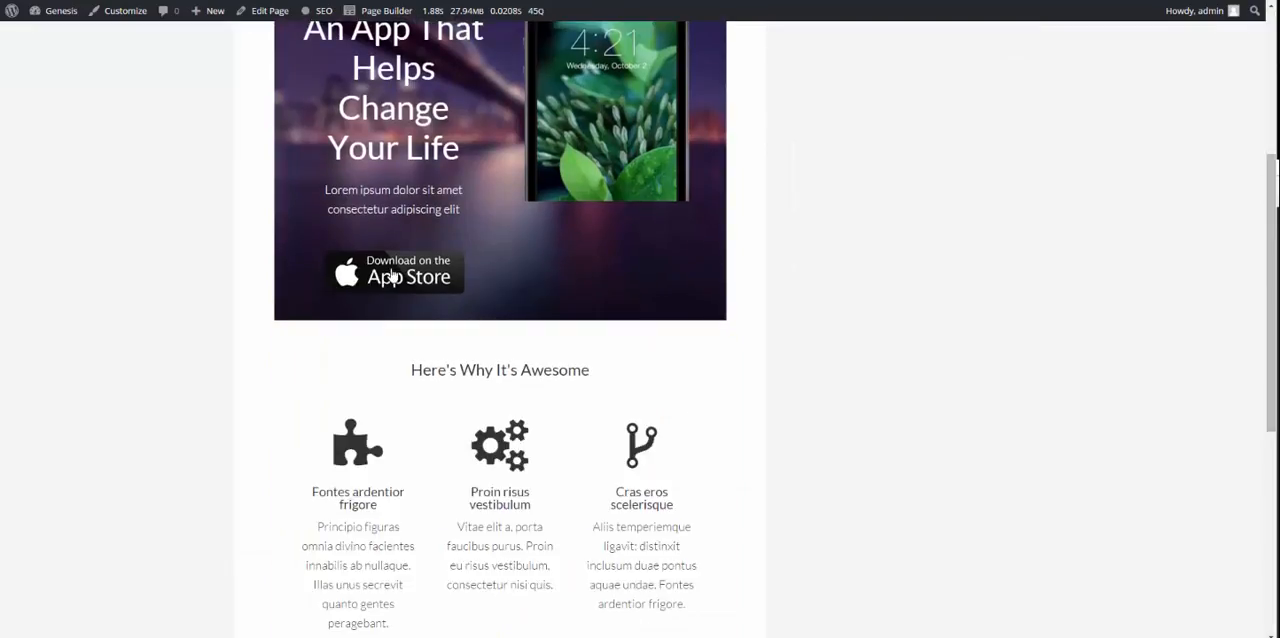
pyautogui.scroll(1, 382, 272)
pyautogui.scroll(3, 382, 273)
pyautogui.moveTo(302, 236); pyautogui.dragTo(456, 342)
pyautogui.click(455, 334)
pyautogui.scroll(3, 387, 264)
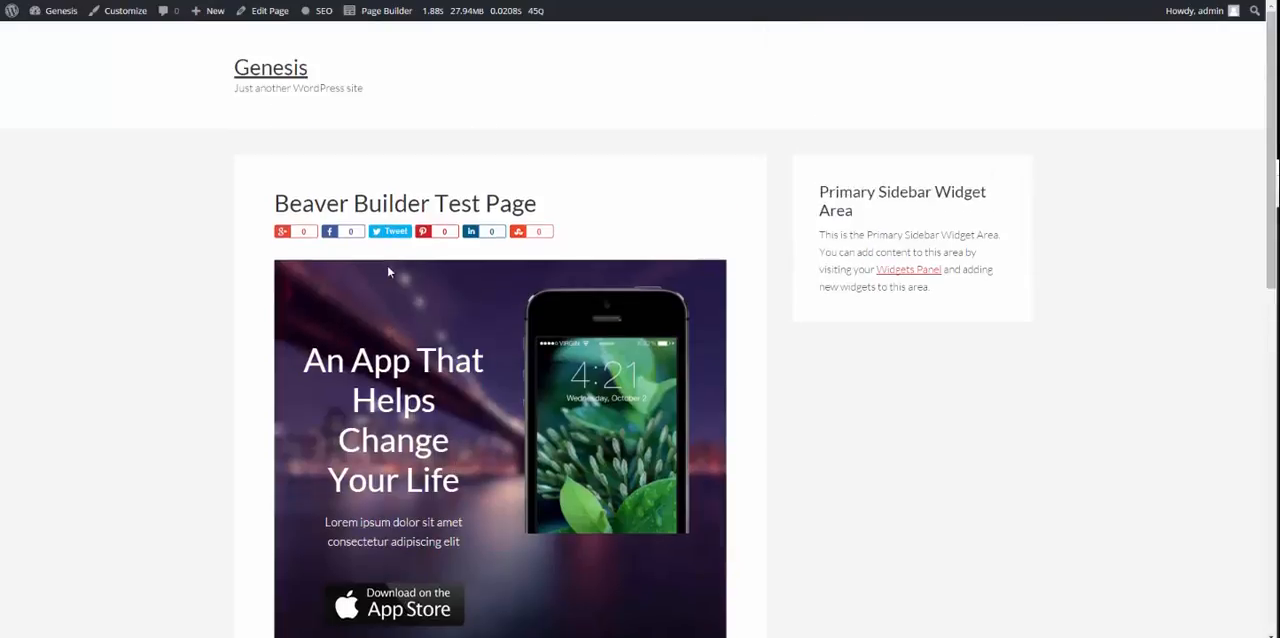
pyautogui.scroll(-4, 387, 264)
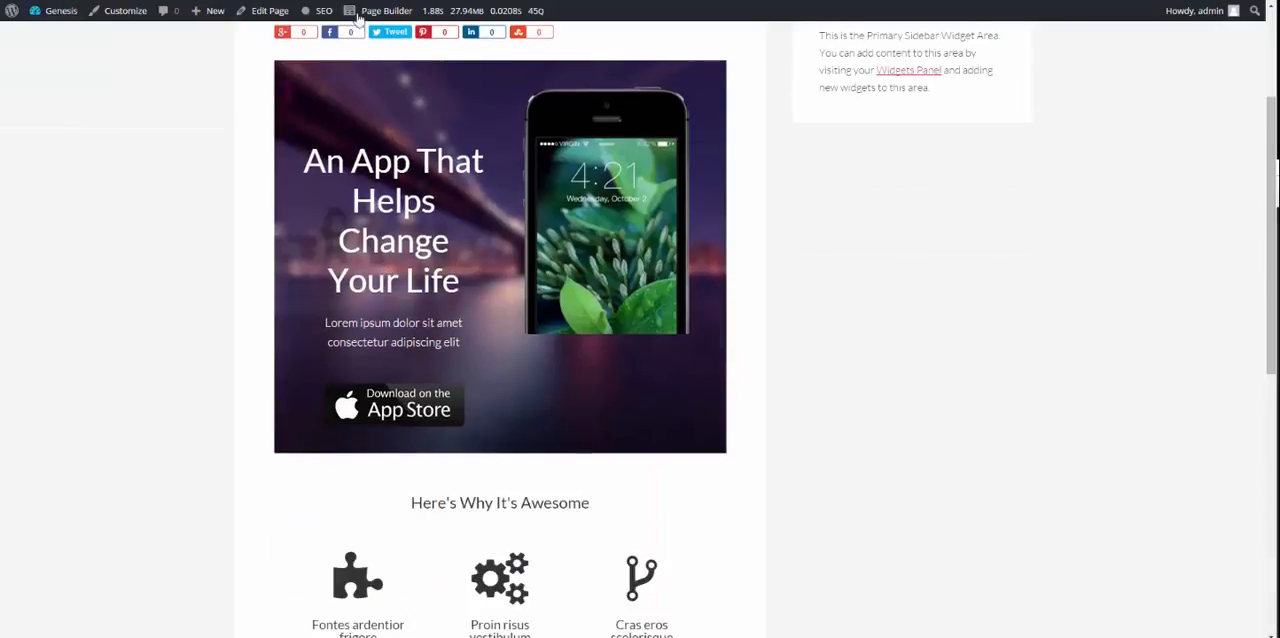
# Step: Open the test page's edit screen, select the full-width layout without a sidebar, and update the page
pyautogui.click(266, 10)
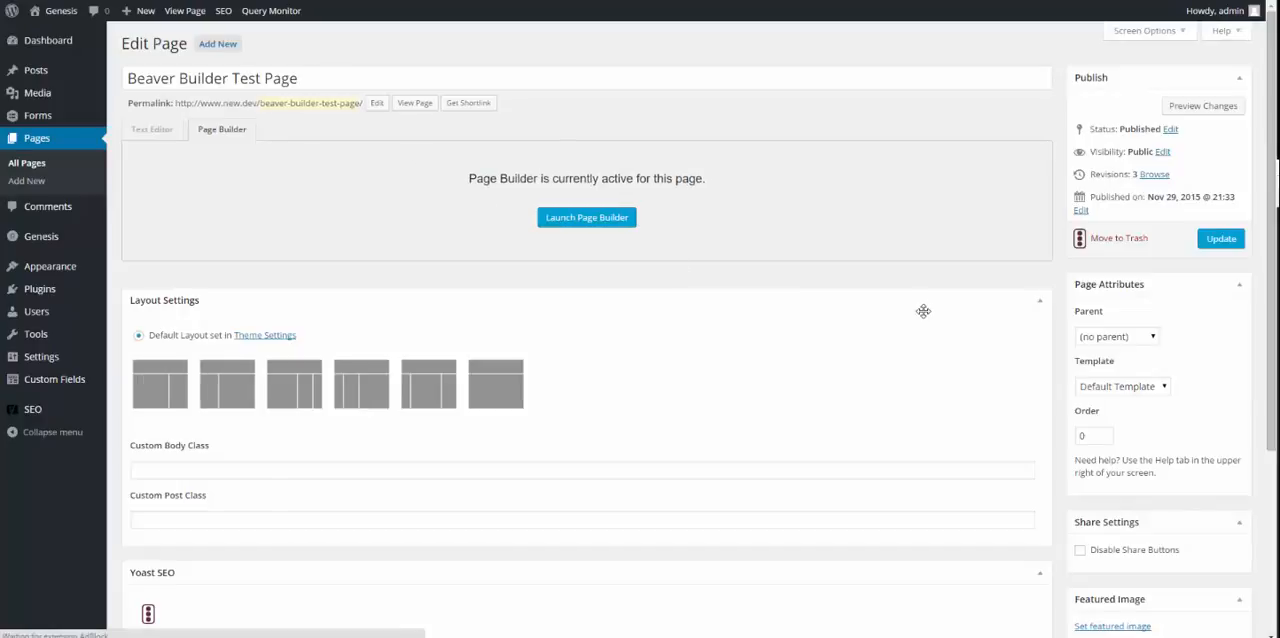
pyautogui.scroll(-4, 932, 290)
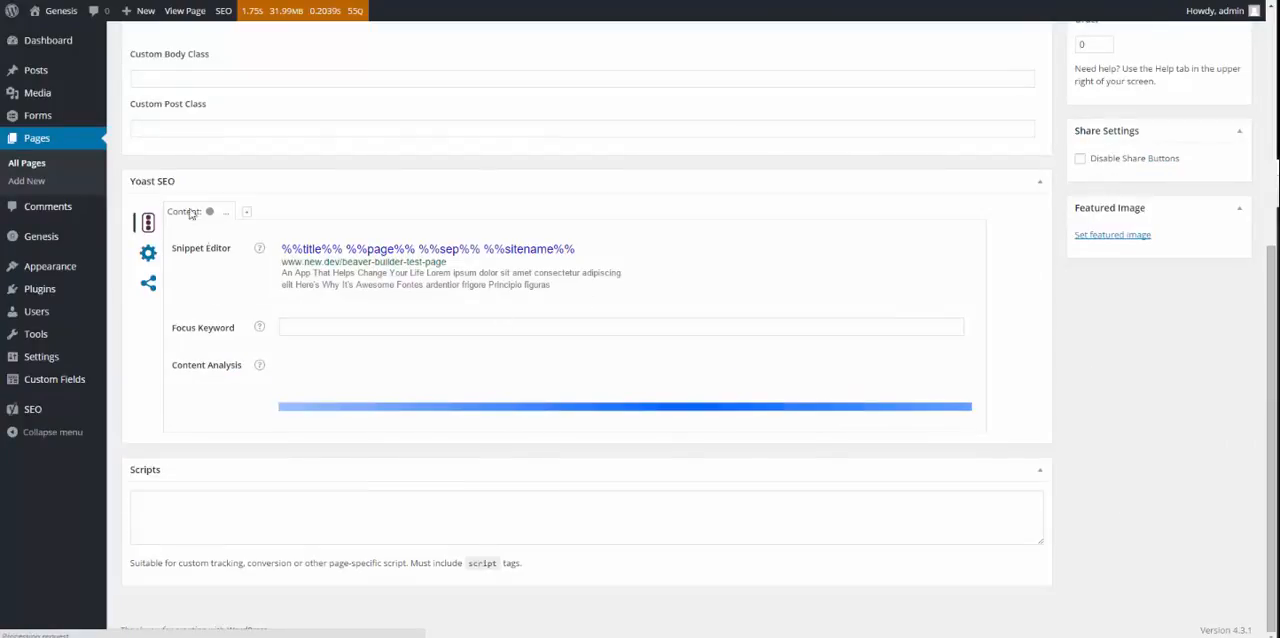
pyautogui.scroll(3, 1008, 249)
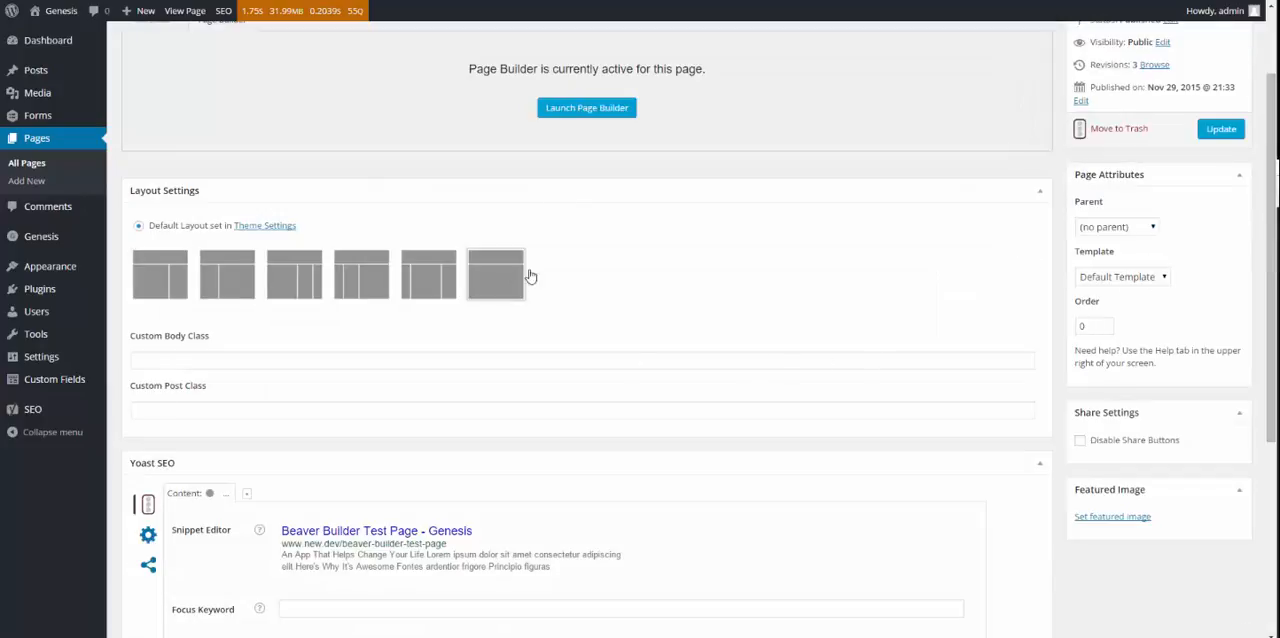
pyautogui.click(496, 275)
pyautogui.scroll(1, 1119, 255)
pyautogui.click(1221, 238)
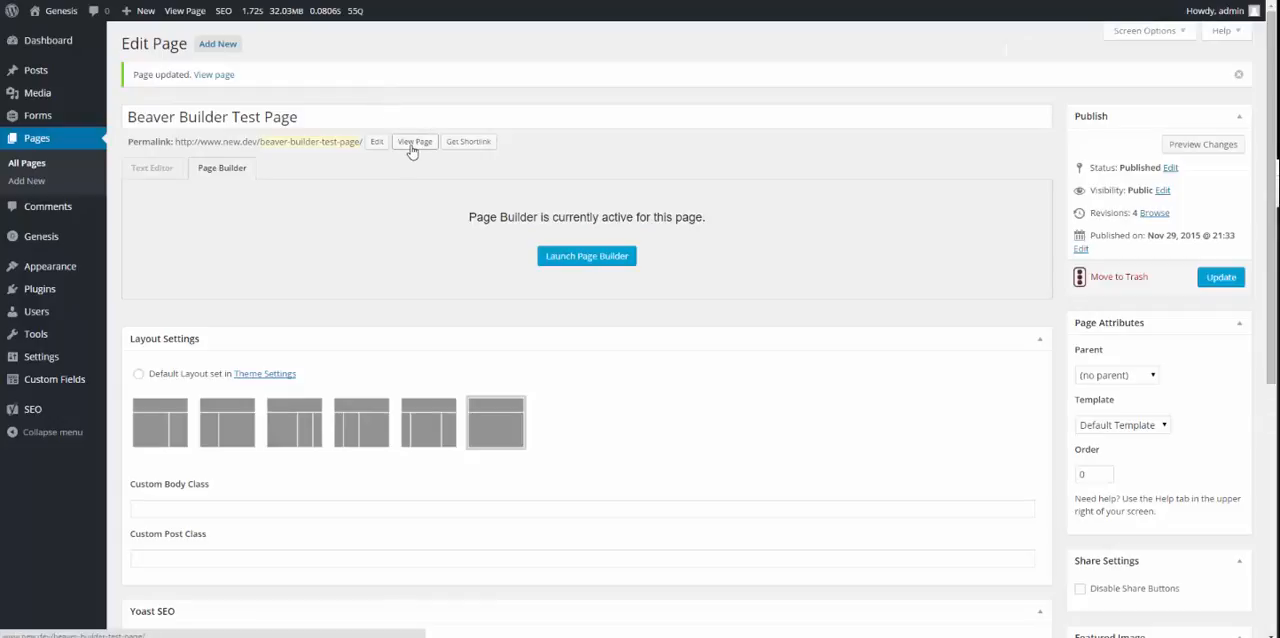
# Step: View the updated page in a new tab and check its sections in the full-width layout
pyautogui.rightClick(410, 145)
pyautogui.click(450, 155)
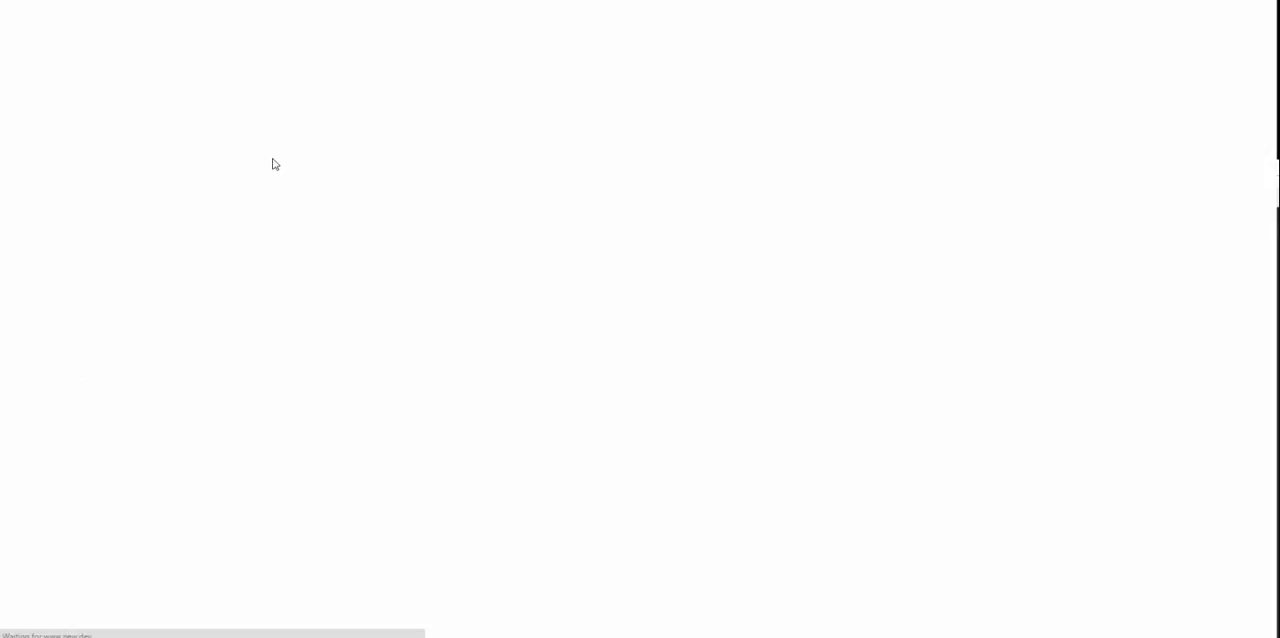
pyautogui.scroll(-6, 866, 214)
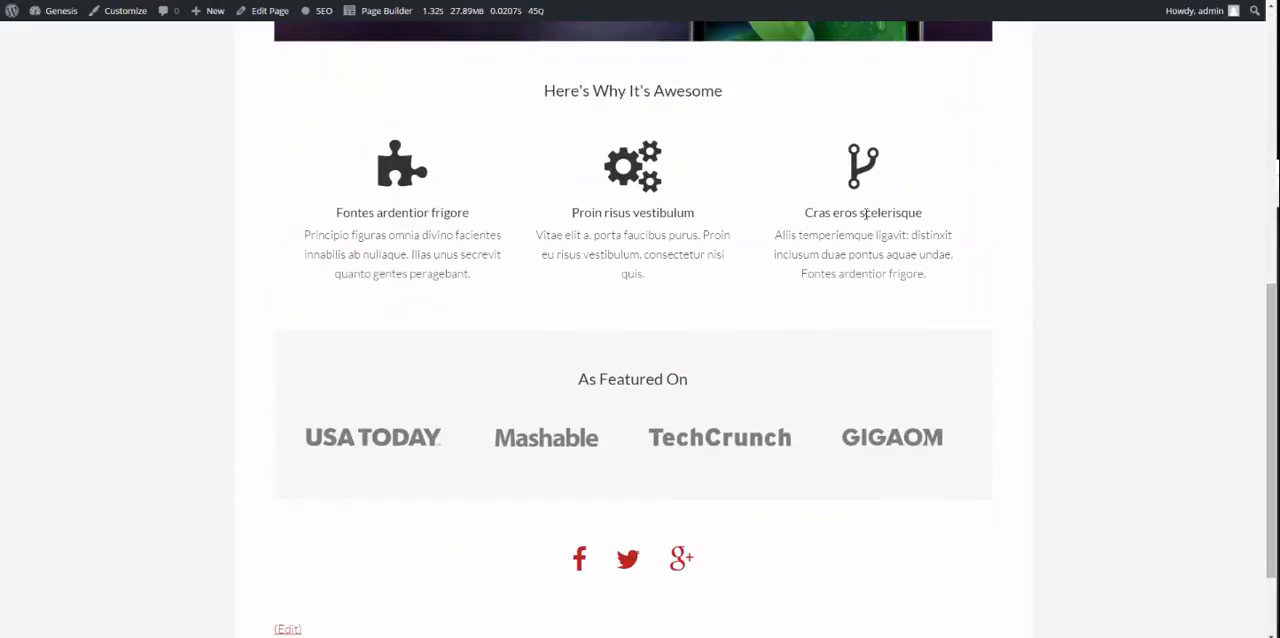
pyautogui.scroll(-2, 318, 190)
pyautogui.scroll(5, 580, 375)
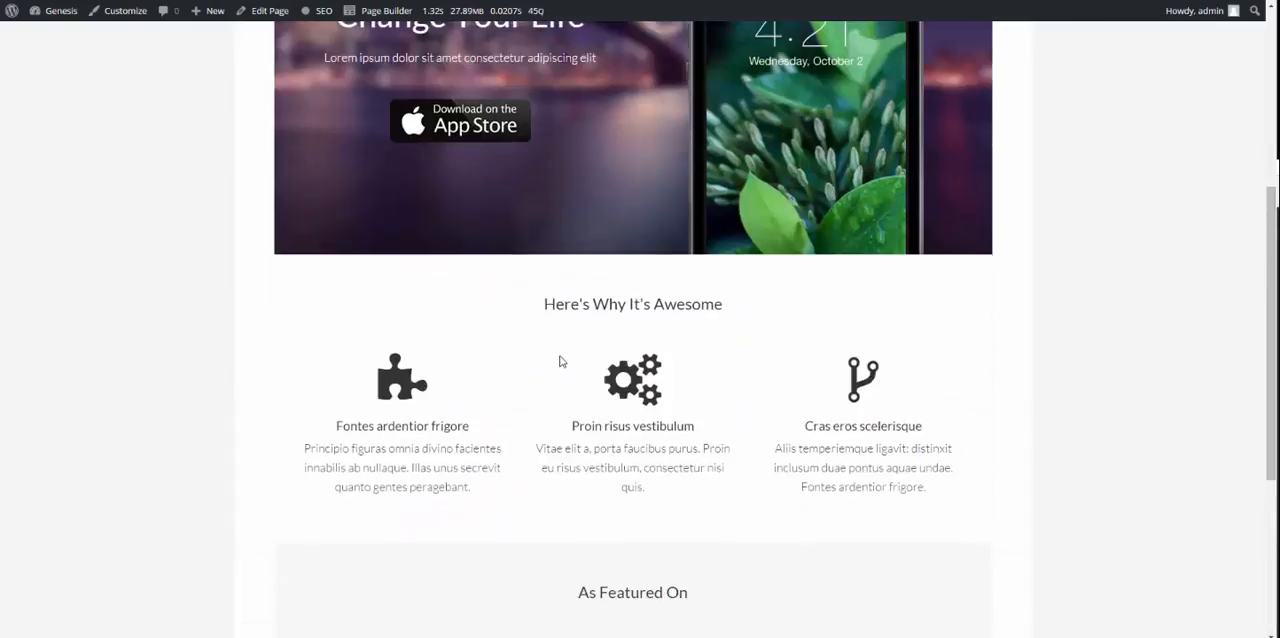
pyautogui.scroll(3, 663, 209)
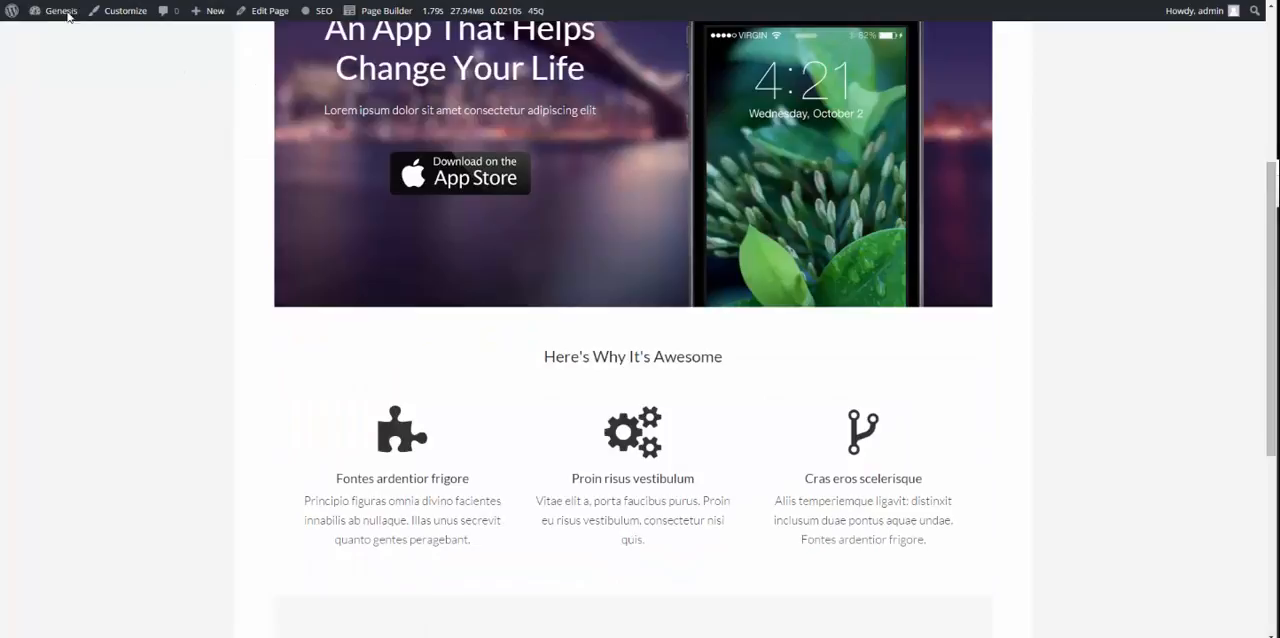
# Step: Open the site's WordPress dashboard in a new tab
pyautogui.moveTo(47, 16)
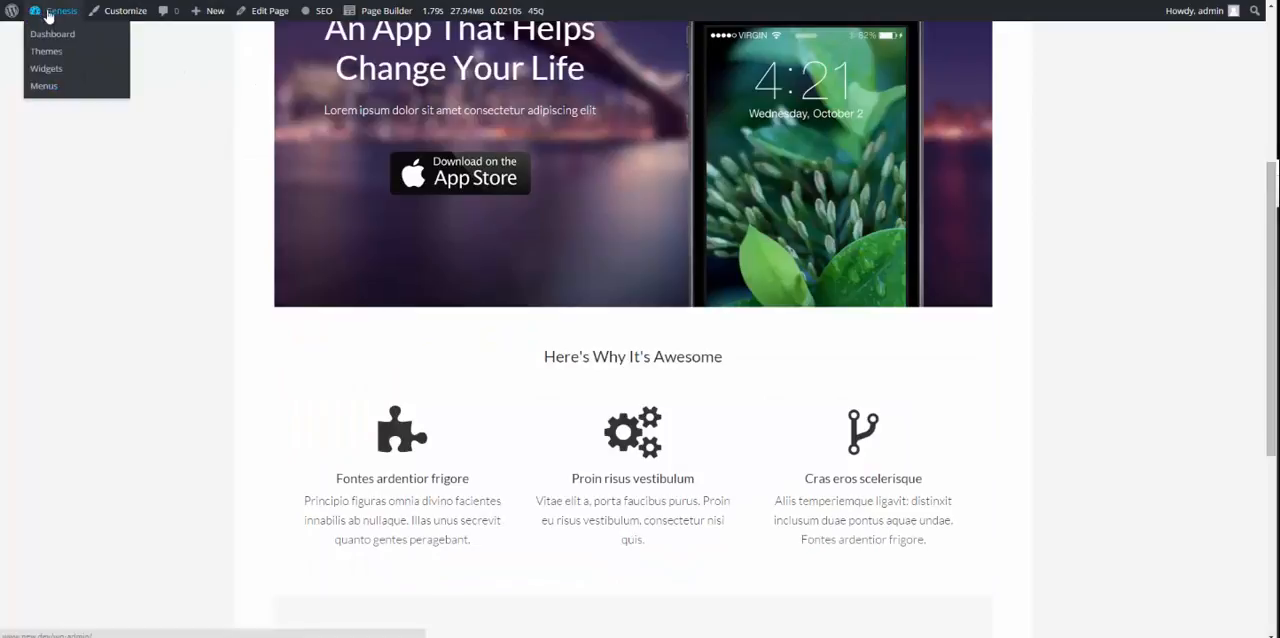
pyautogui.rightClick(62, 36)
pyautogui.click(82, 44)
pyautogui.scroll(1, 146, 169)
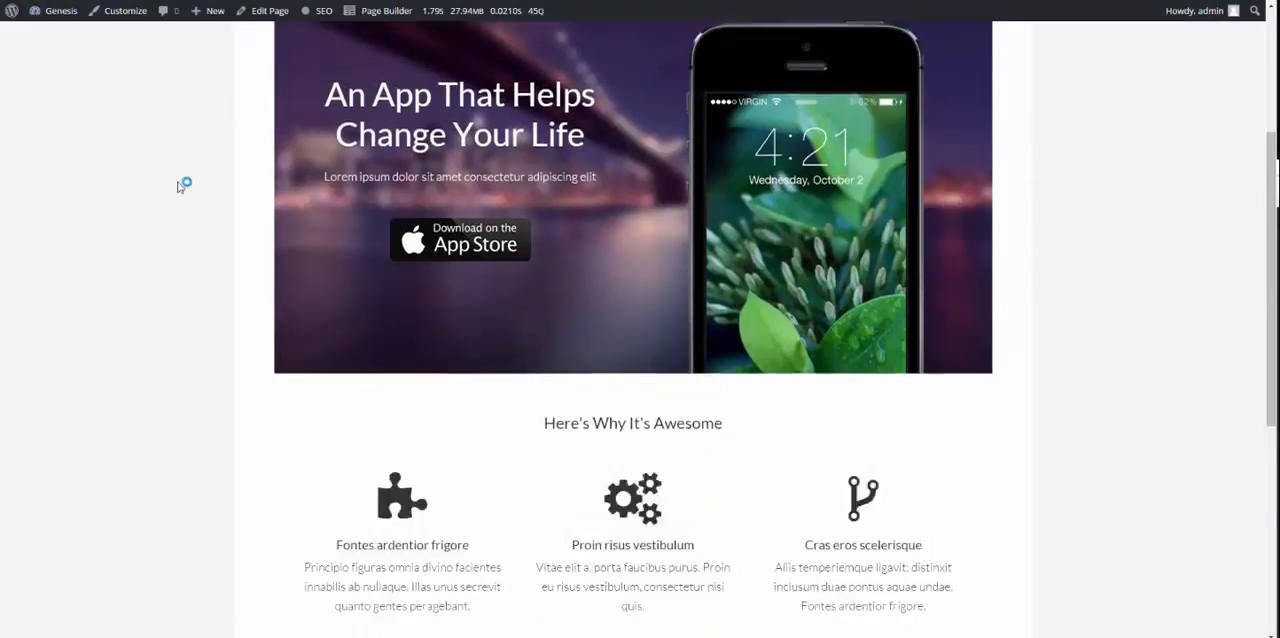
# Step: Review the full-width test page's app banner, three feature columns, As Featured On logos and page header
pyautogui.scroll(-5, 515, 291)
pyautogui.scroll(4, 548, 277)
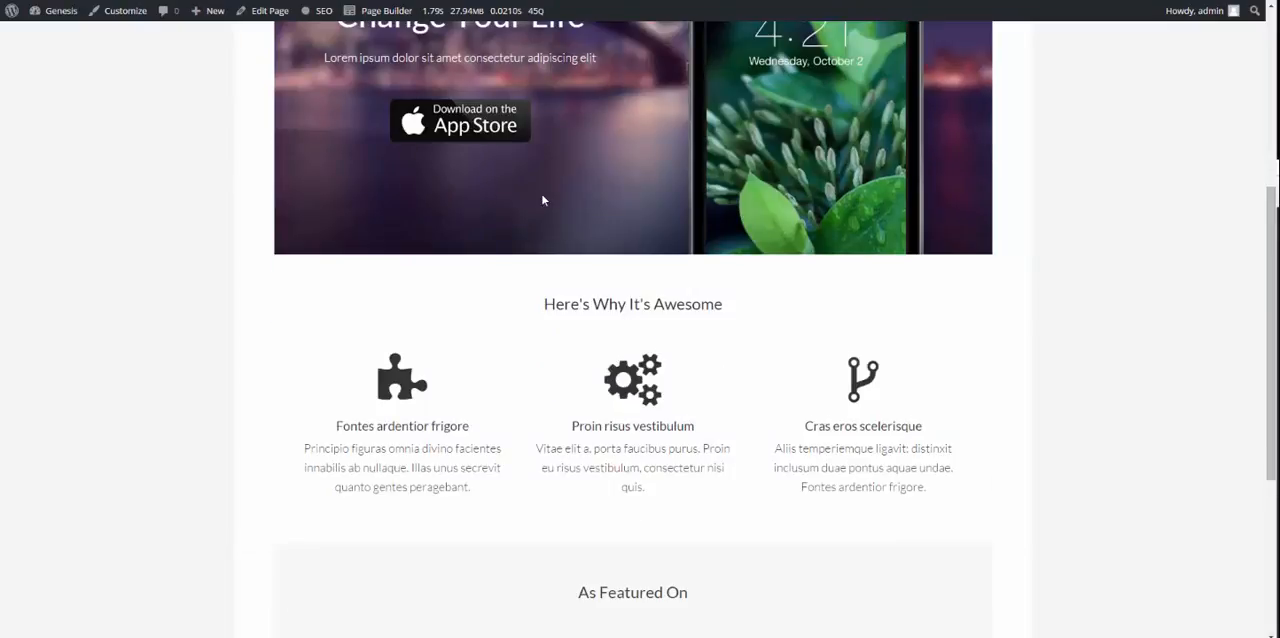
pyautogui.scroll(6, 543, 200)
pyautogui.scroll(-6, 424, 183)
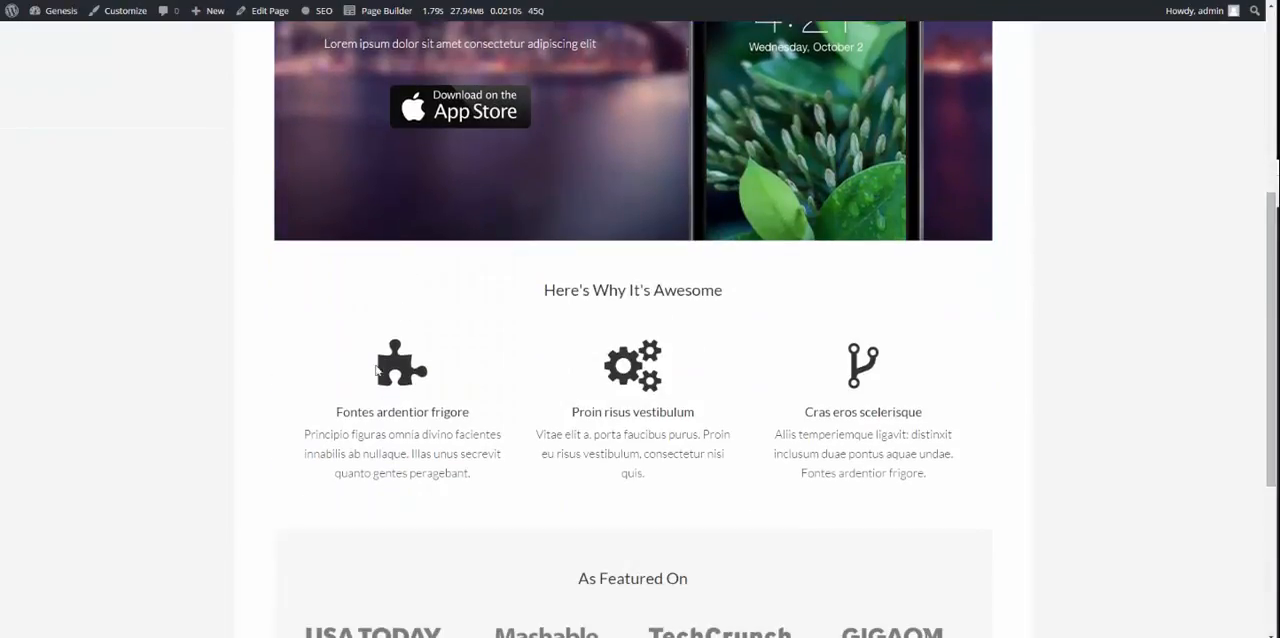
pyautogui.scroll(-5, 695, 388)
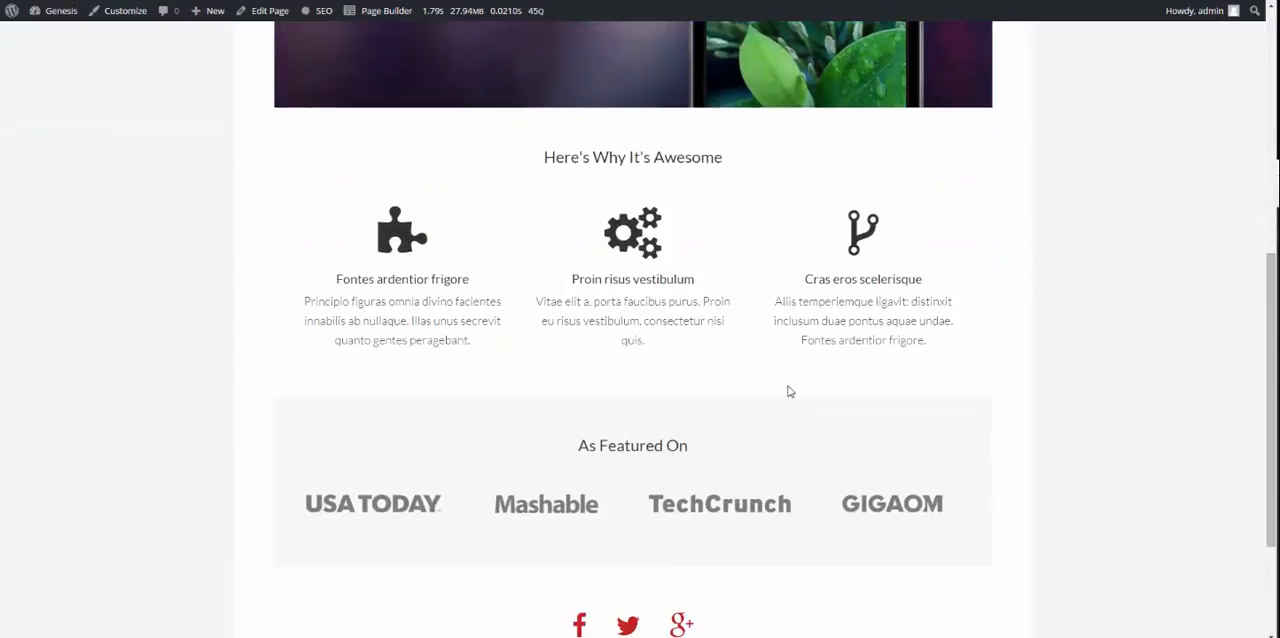
pyautogui.scroll(10, 243, 241)
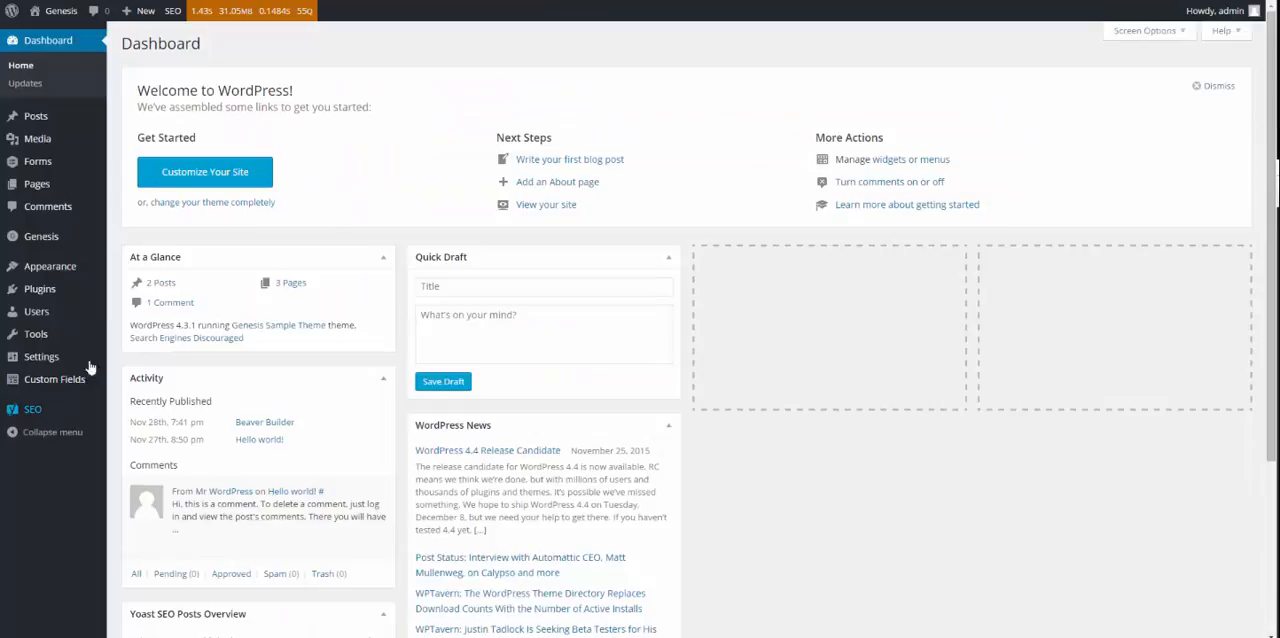
# Step: Open the installed plugins list from the dashboard and deactivate Beaver Builder Plugin (Standard Version)
pyautogui.moveTo(80, 292)
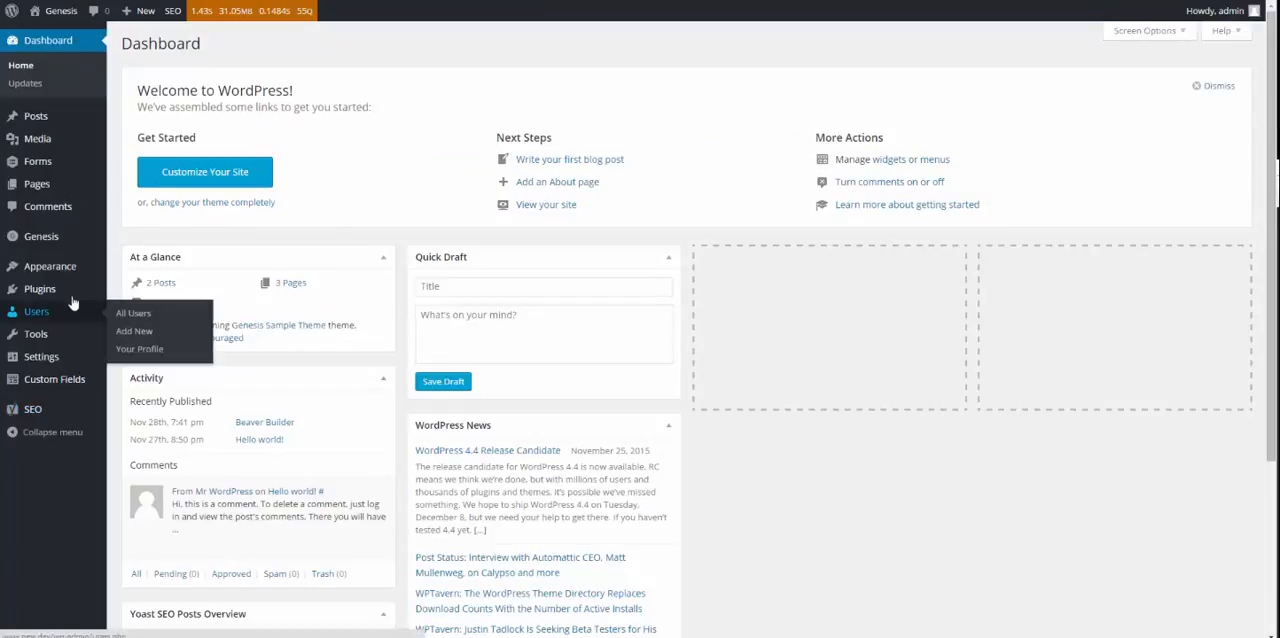
pyautogui.click(133, 292)
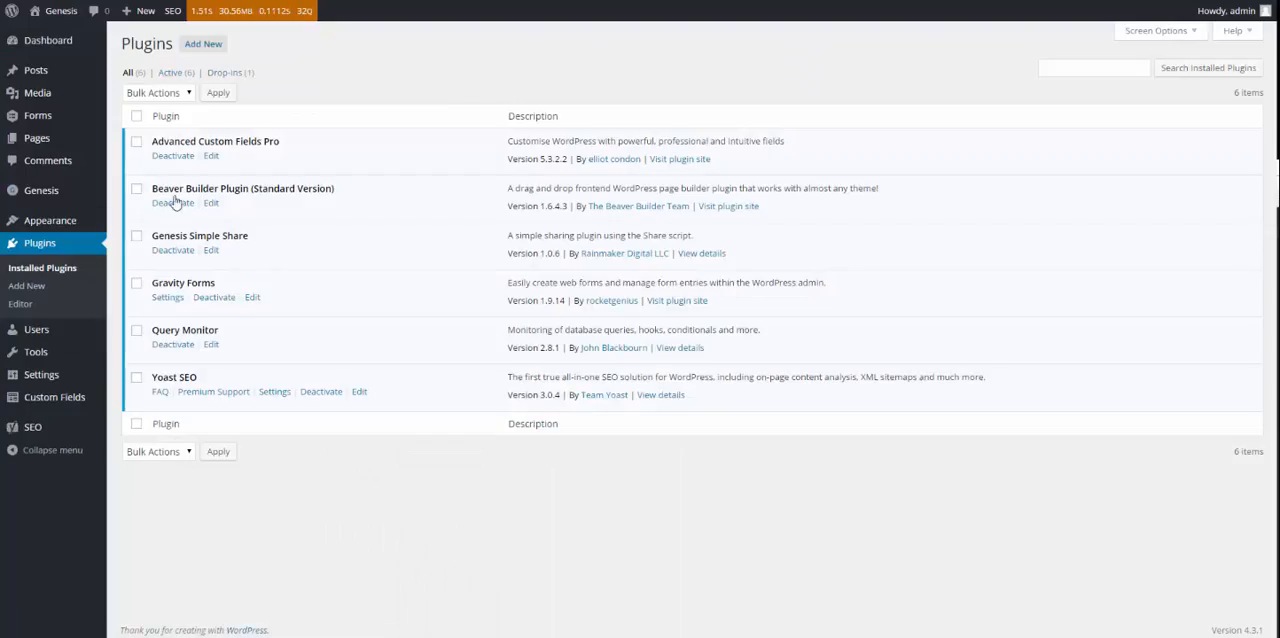
pyautogui.click(175, 203)
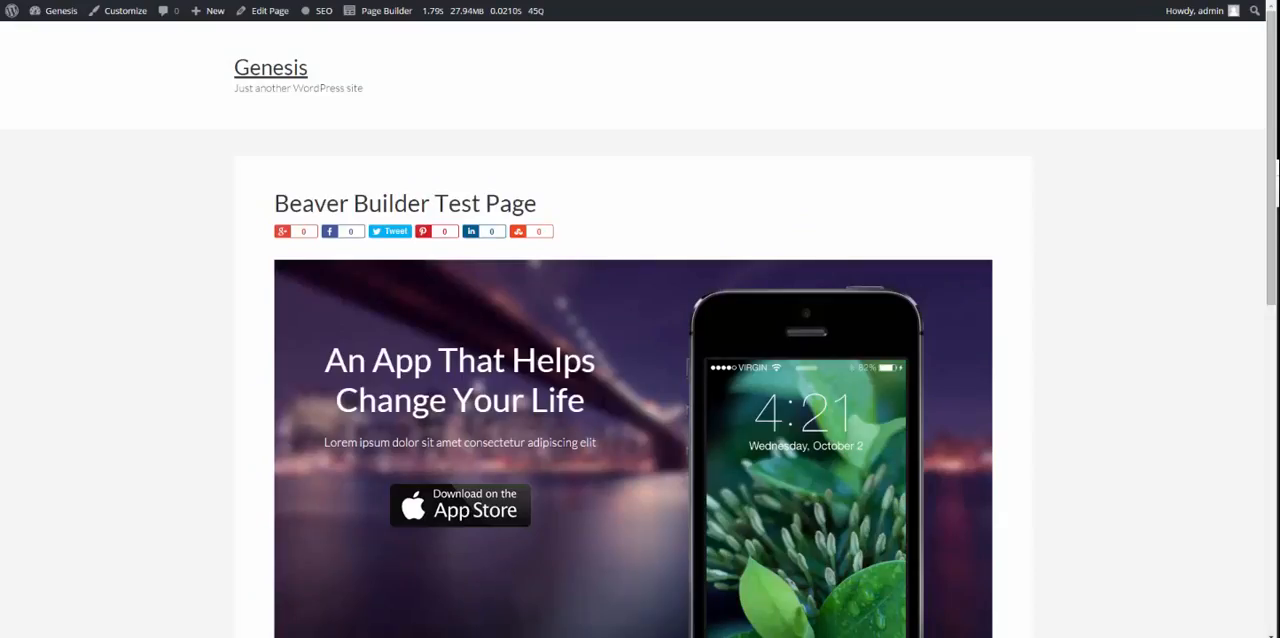
# Step: Reload the published test page and check how its headings and text display with Beaver Builder deactivated
pyautogui.press('F5')
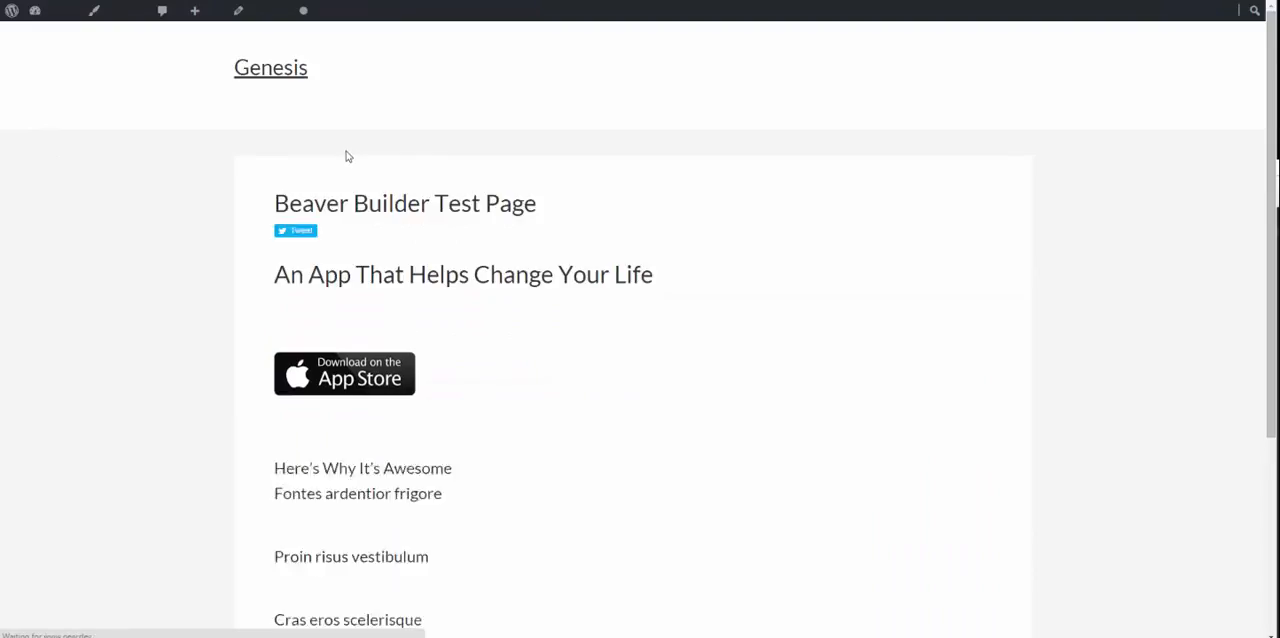
pyautogui.scroll(-3, 341, 150)
pyautogui.scroll(-4, 341, 150)
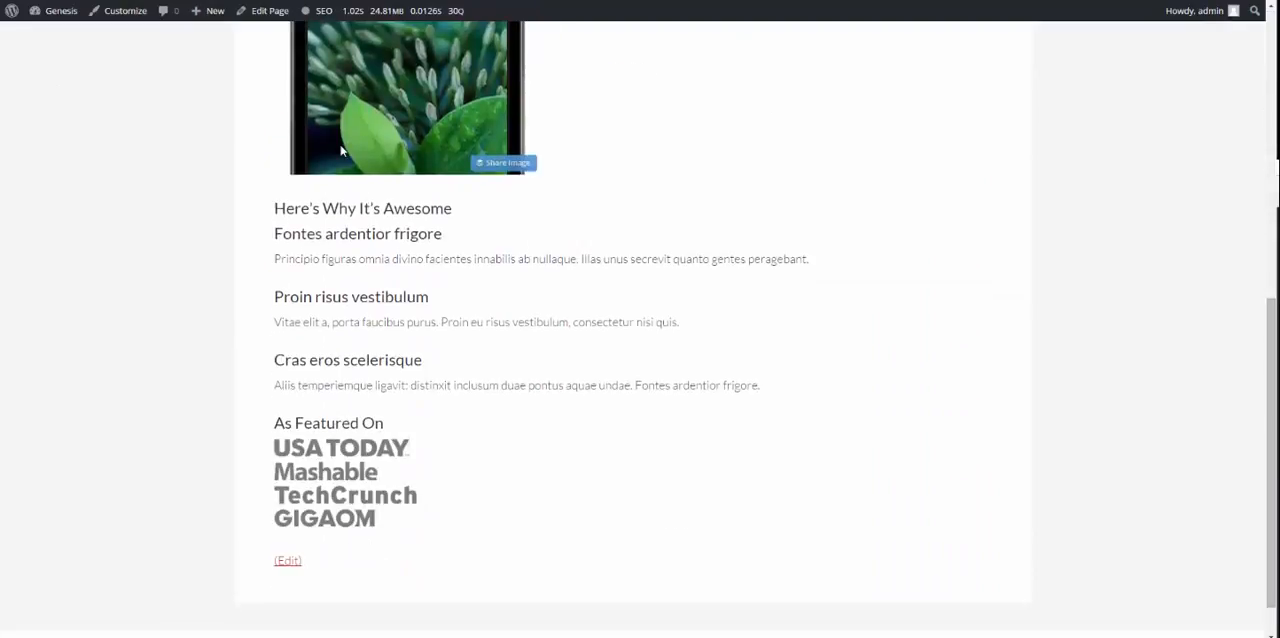
pyautogui.moveTo(270, 157); pyautogui.dragTo(560, 380)
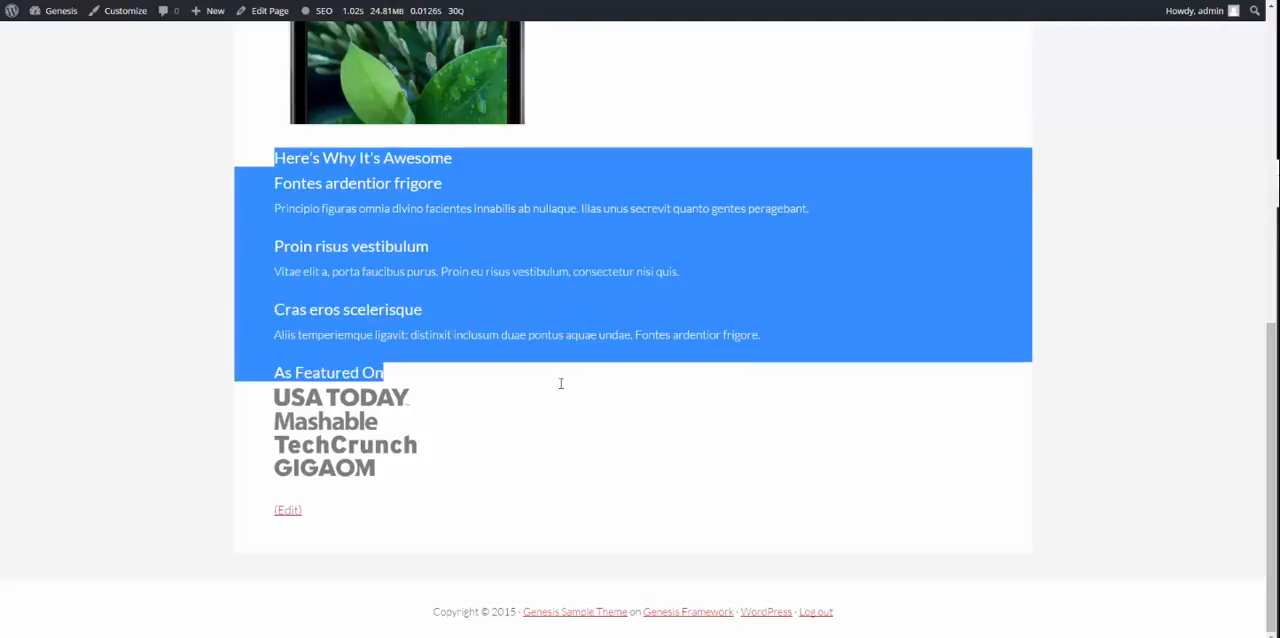
pyautogui.click(608, 397)
pyautogui.scroll(6, 592, 360)
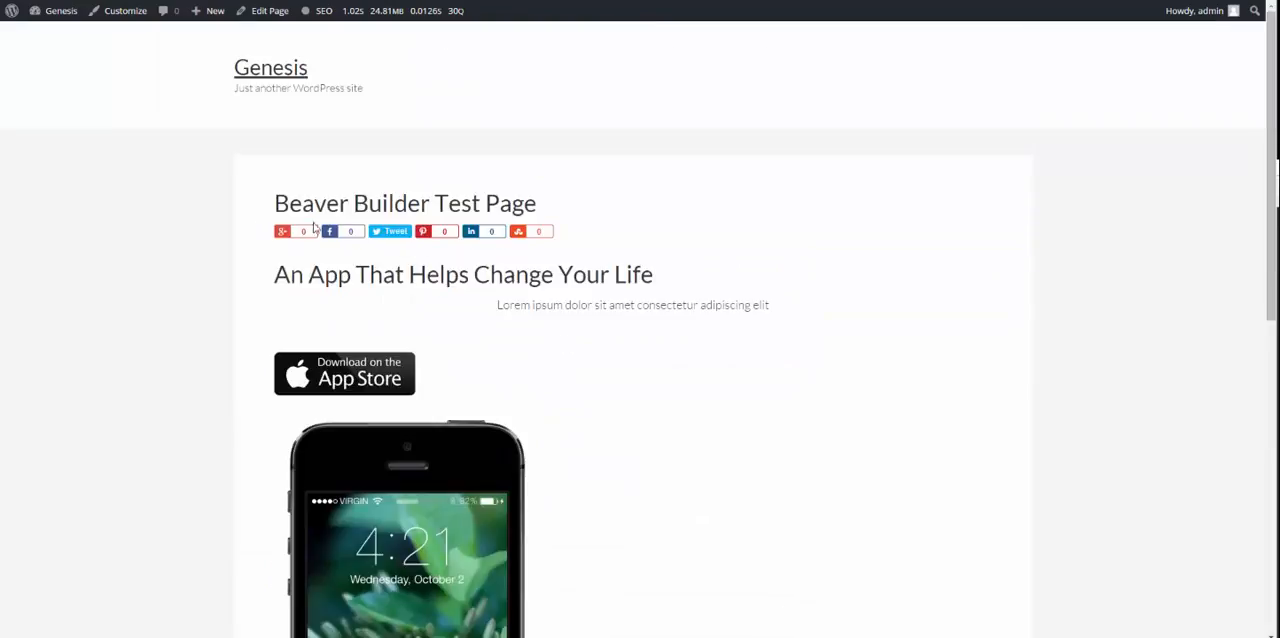
# Step: Examine the deactivated page from the App Store badge and phone image down to the feature text and As Featured On logos
pyautogui.scroll(-2, 205, 238)
pyautogui.scroll(-3, 210, 238)
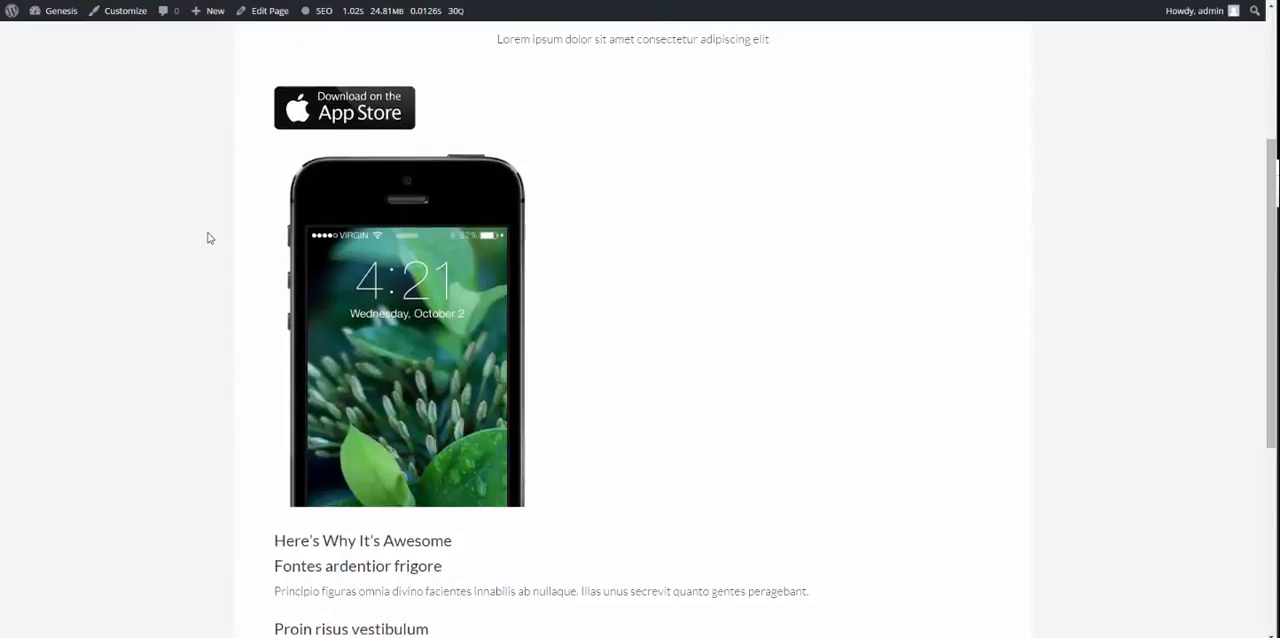
pyautogui.scroll(-1, 206, 238)
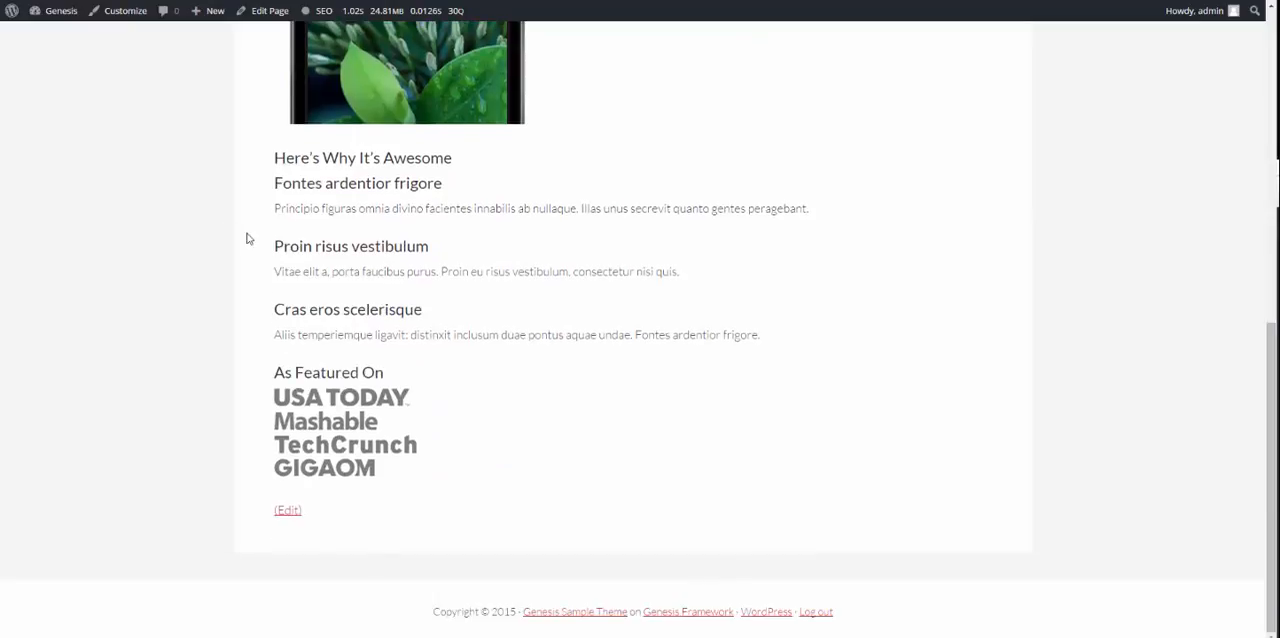
pyautogui.scroll(6, 785, 264)
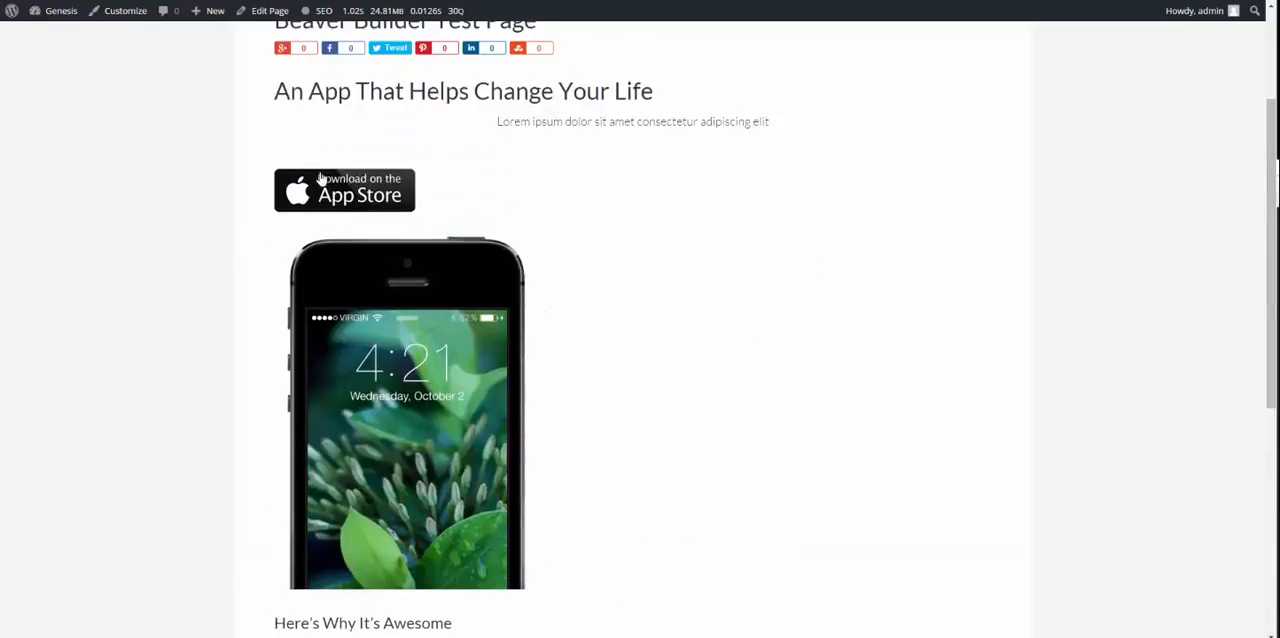
pyautogui.scroll(-5, 299, 161)
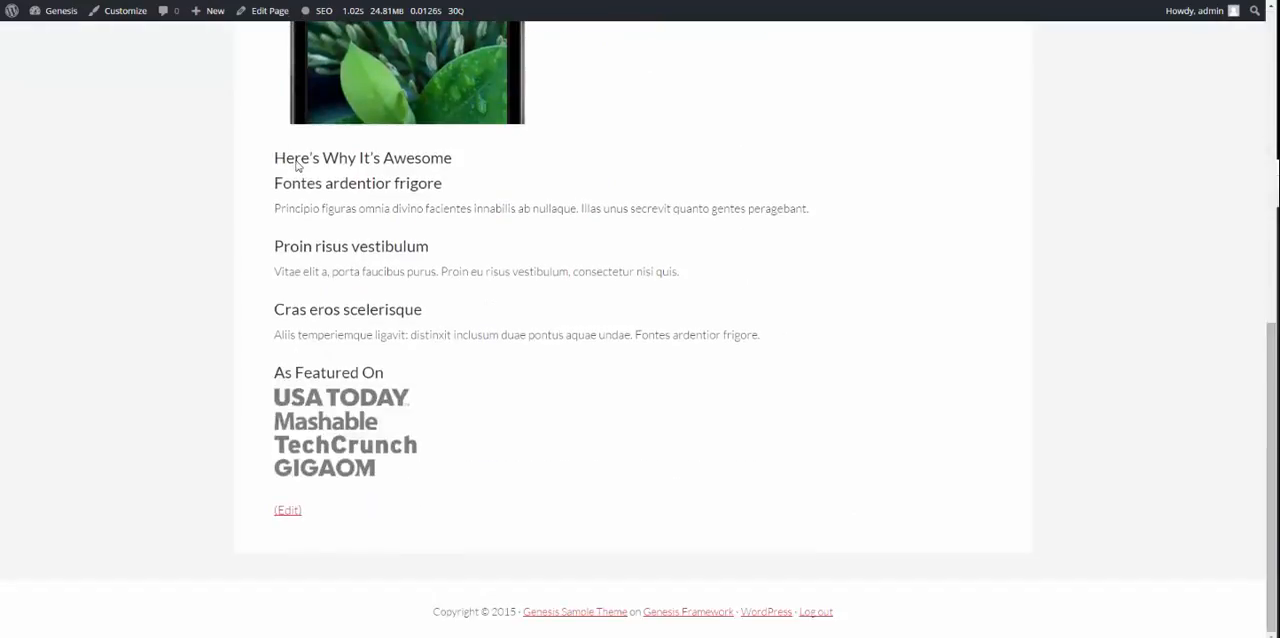
pyautogui.moveTo(251, 146); pyautogui.dragTo(852, 505)
pyautogui.click(637, 423)
pyautogui.moveTo(654, 157); pyautogui.dragTo(674, 440)
pyautogui.click(674, 440)
pyautogui.scroll(5, 554, 340)
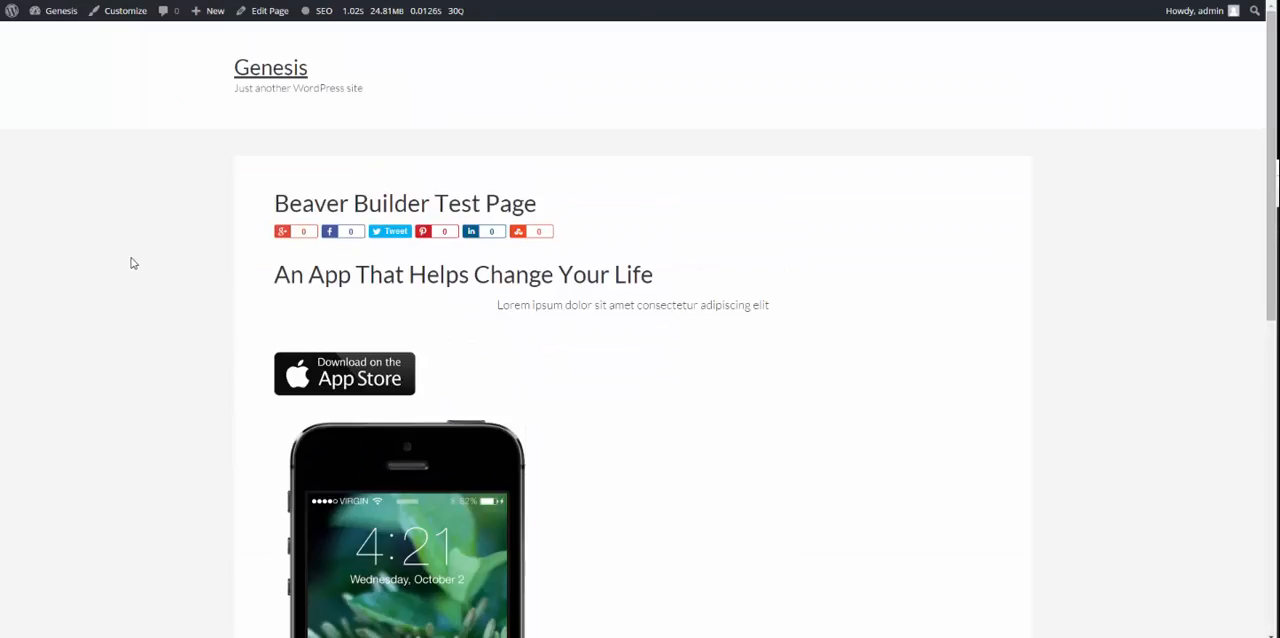
# Step: Return to the installed plugins list and reactivate Beaver Builder Plugin (Standard Version)
pyautogui.scroll(-5, 131, 262)
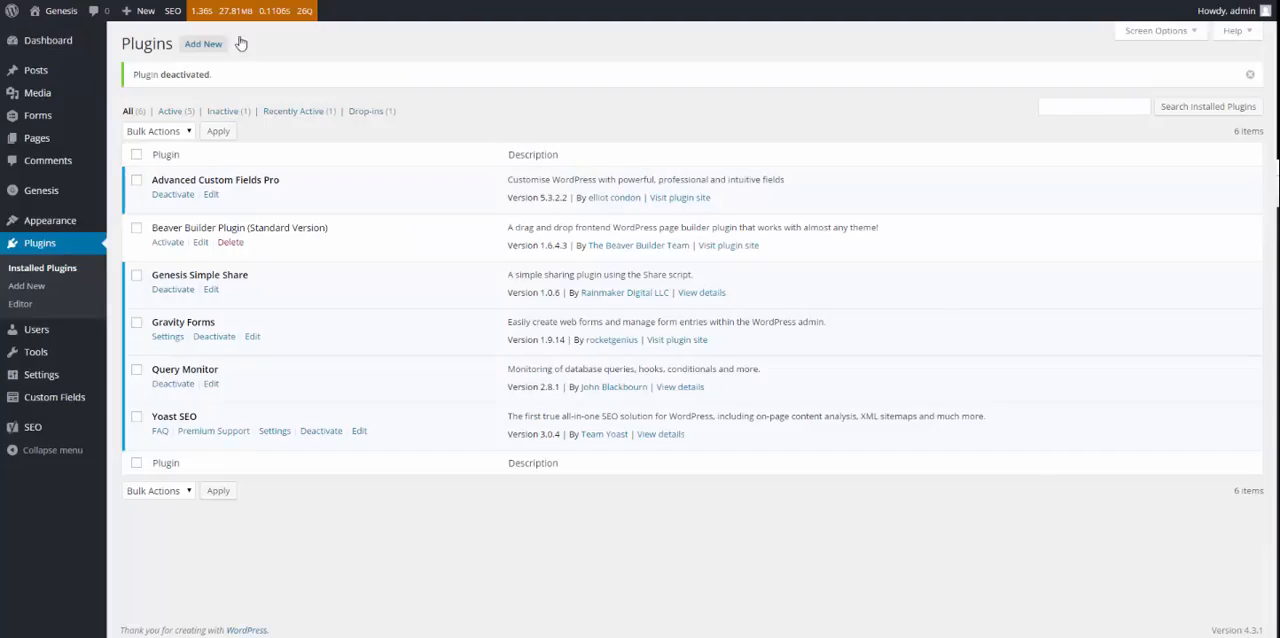
pyautogui.click(167, 245)
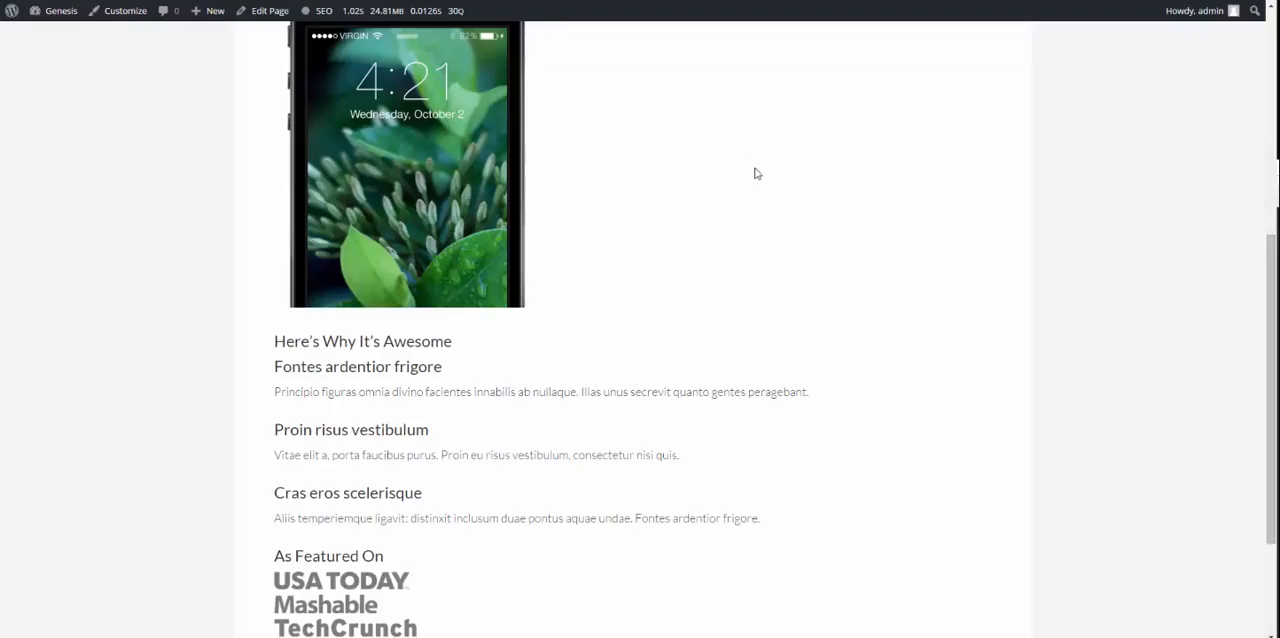
# Step: Review the plain content still shown on the unrefreshed test page, from its title to the three feature paragraphs and logos
pyautogui.scroll(4, 757, 174)
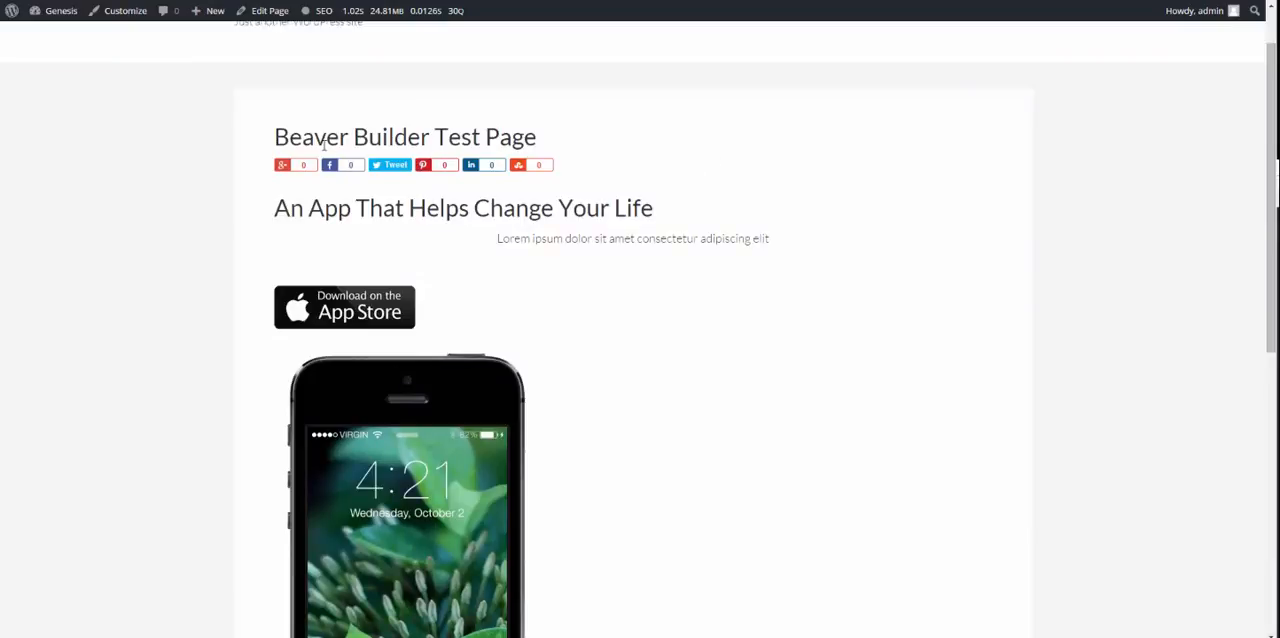
pyautogui.scroll(-6, 320, 146)
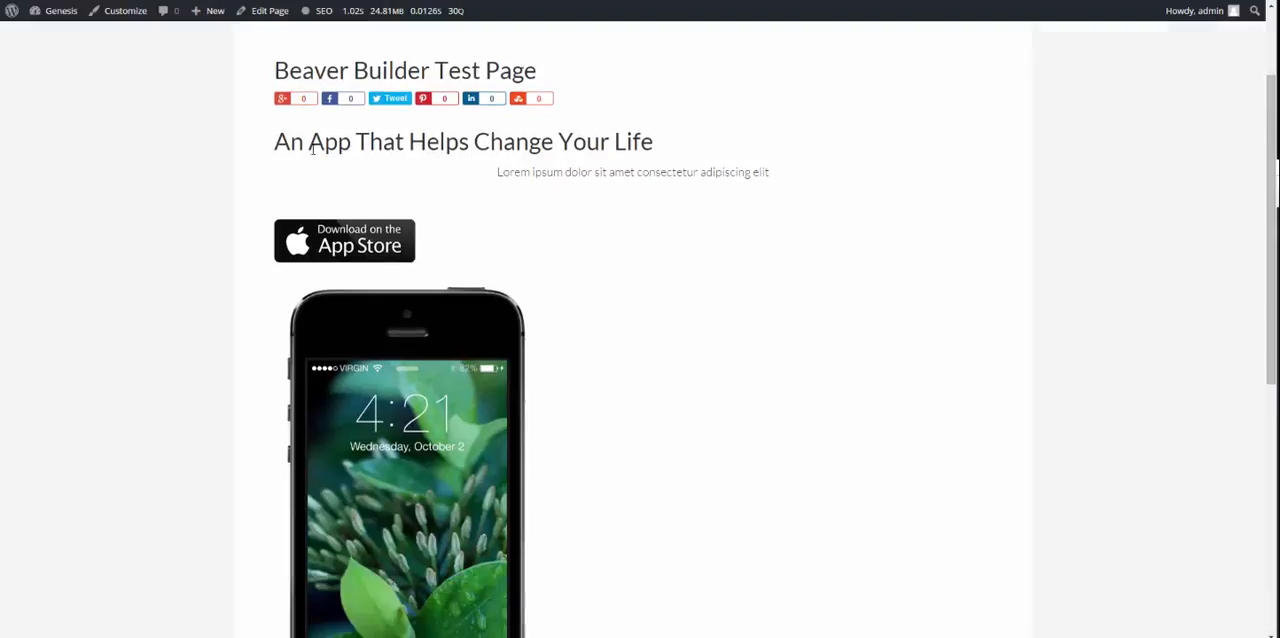
pyautogui.scroll(-1, 140, 253)
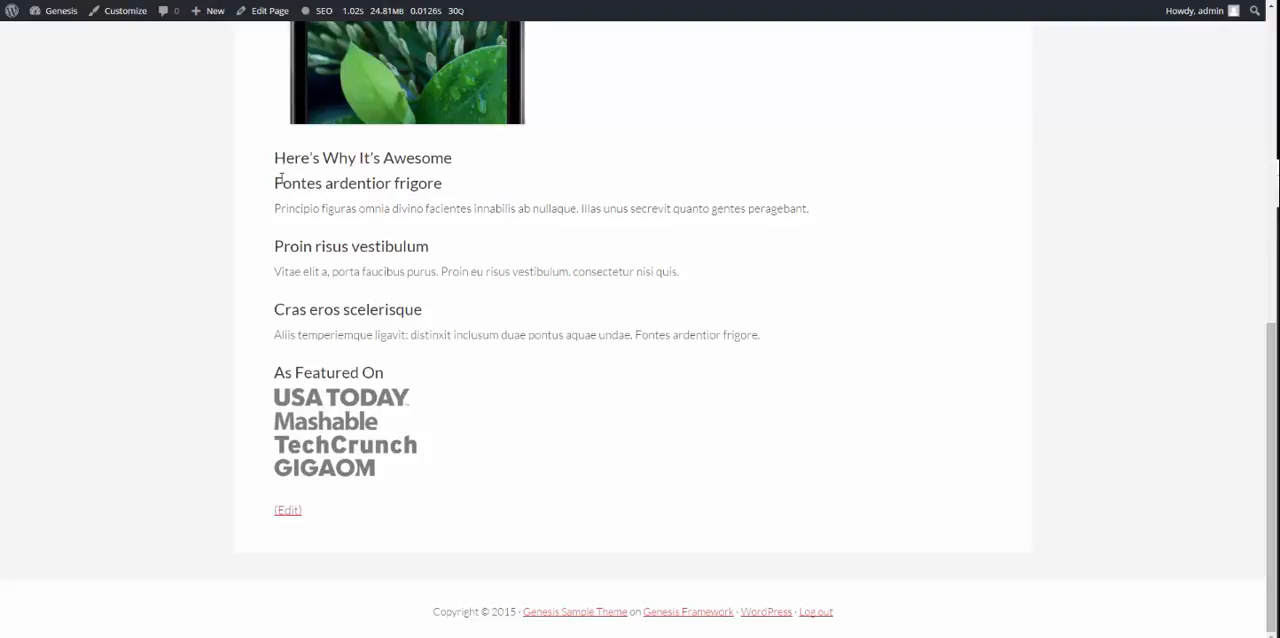
pyautogui.moveTo(276, 180); pyautogui.dragTo(437, 354)
pyautogui.click(438, 358)
pyautogui.scroll(1, 438, 359)
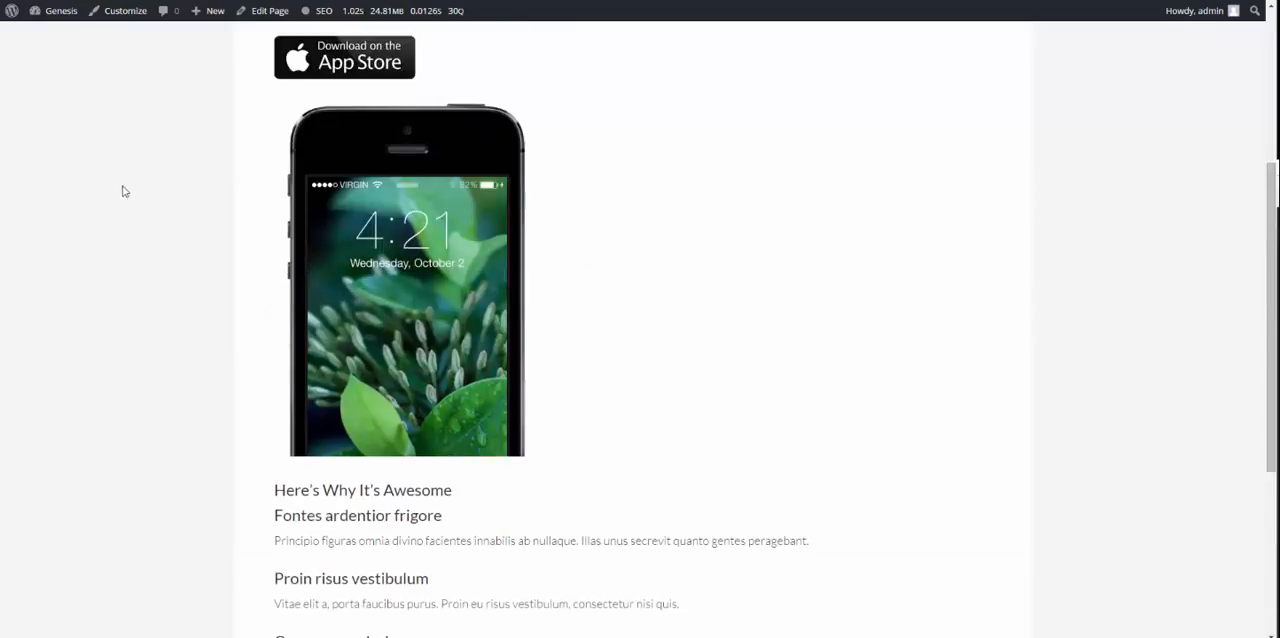
pyautogui.scroll(2, 120, 191)
pyautogui.scroll(-1, 120, 191)
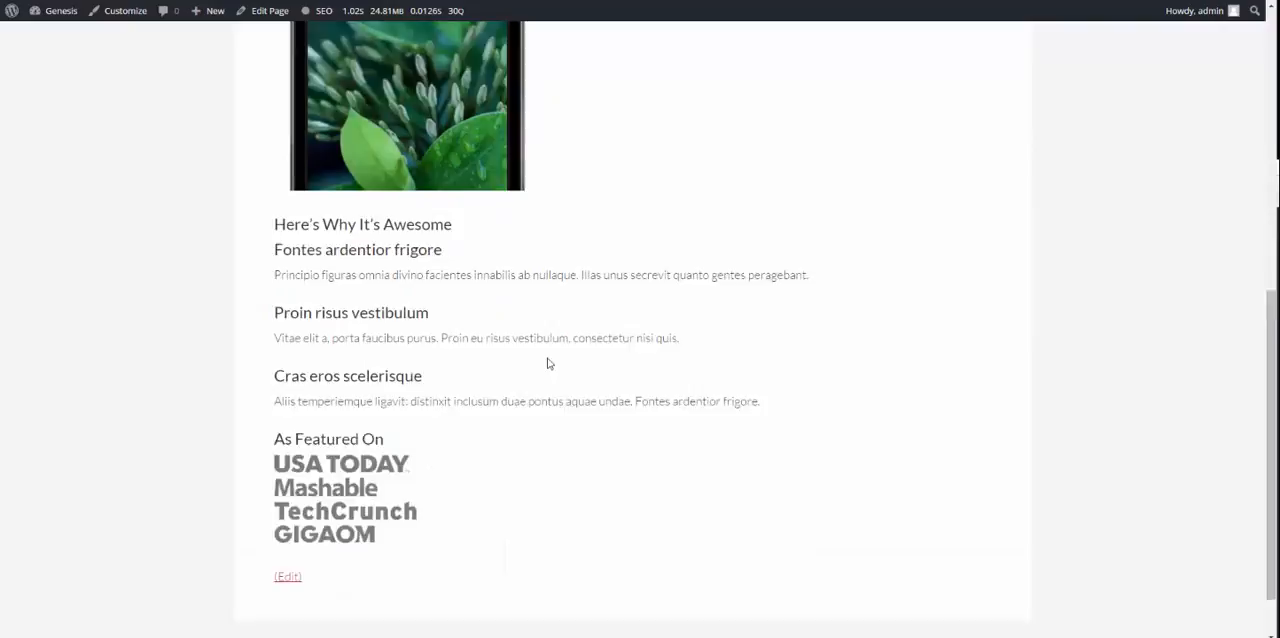
pyautogui.scroll(-1, 547, 363)
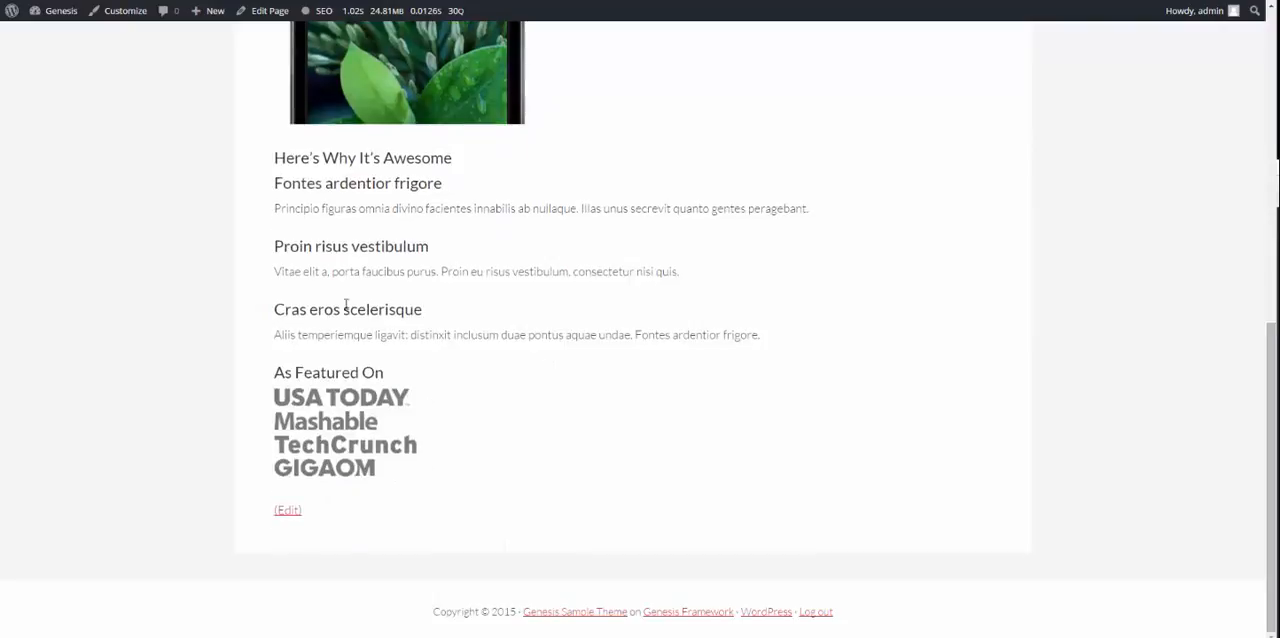
# Step: Open the edit screen of Beaver Builder Test Page
pyautogui.click(262, 10)
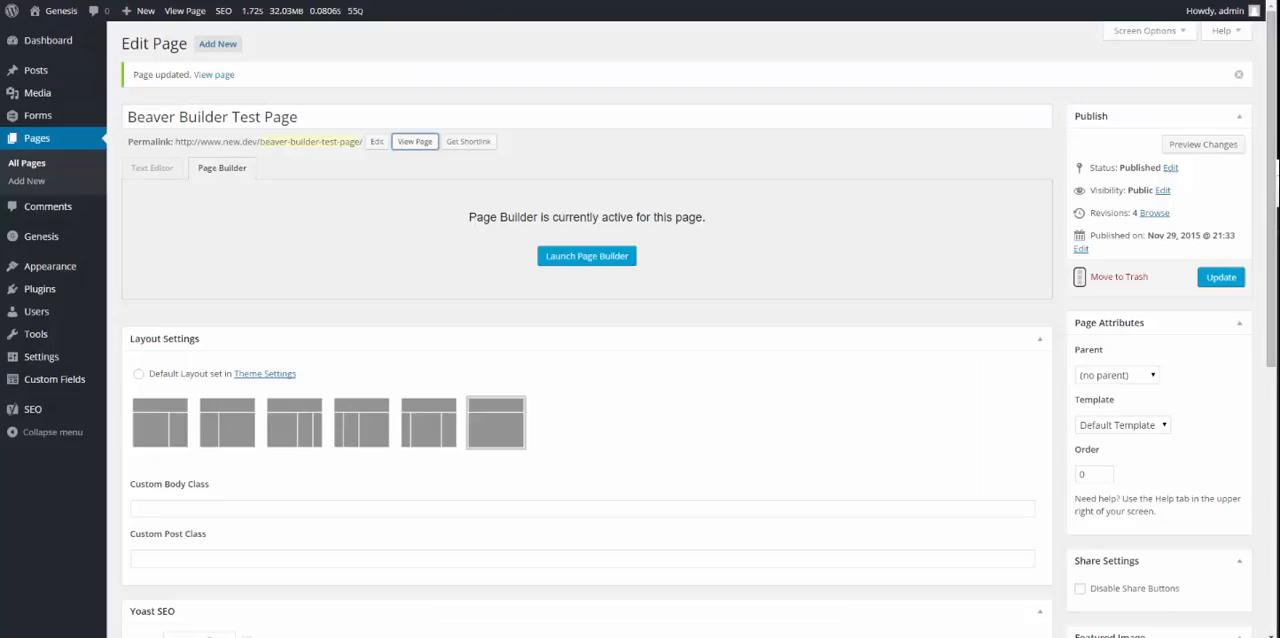